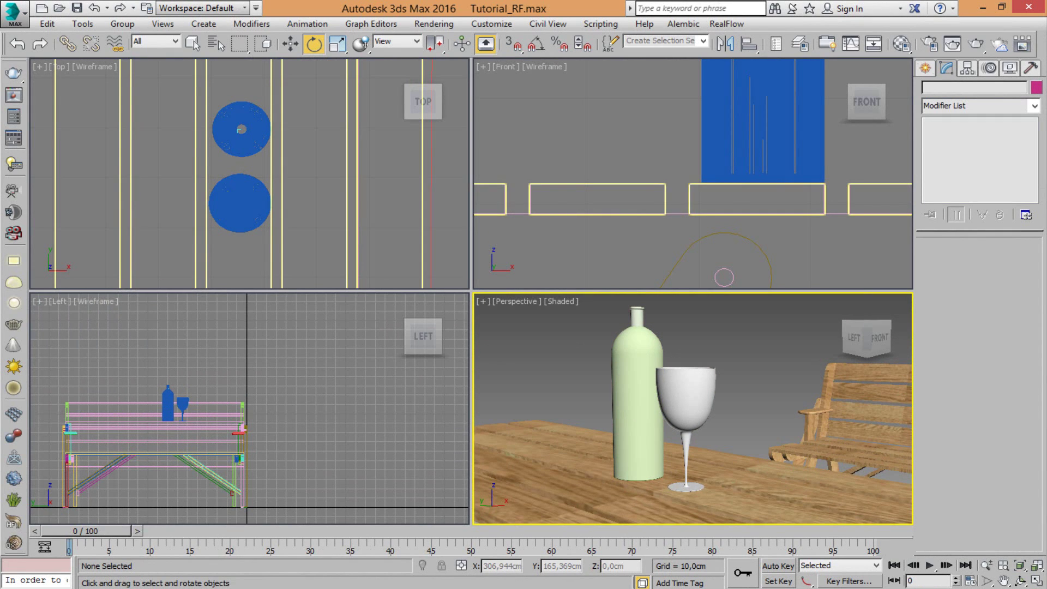
# - Maximize the Perspective viewport and frame the picnic table, bench, bottle and glass
pyautogui.hotkey('alt', 'w')
pyautogui.moveTo(374, 281); pyautogui.dragTo(386, 292, button='middle')
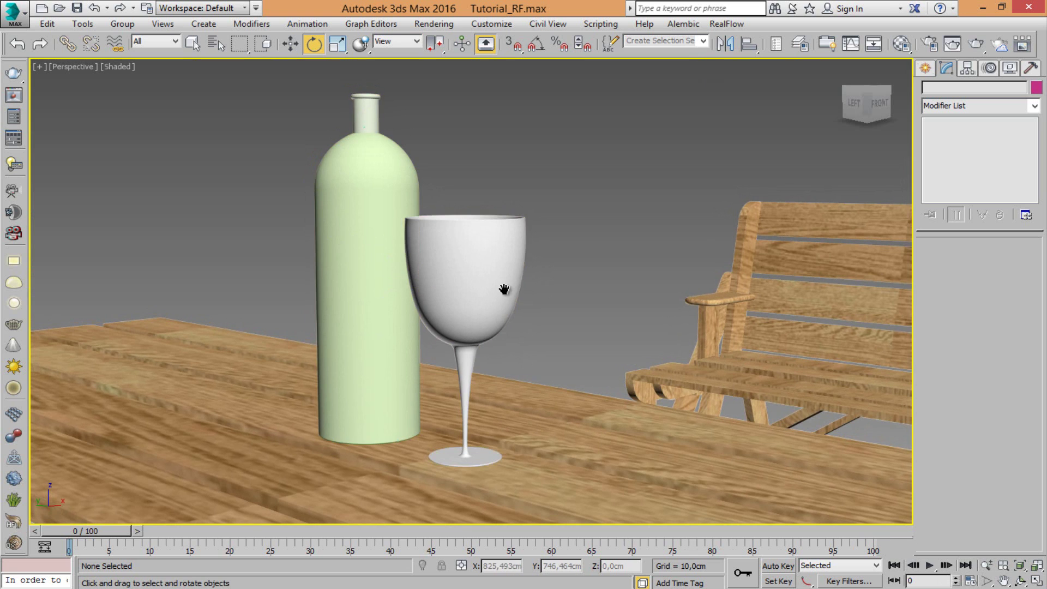
pyautogui.scroll(-6, 505, 292)
pyautogui.scroll(3, 518, 313)
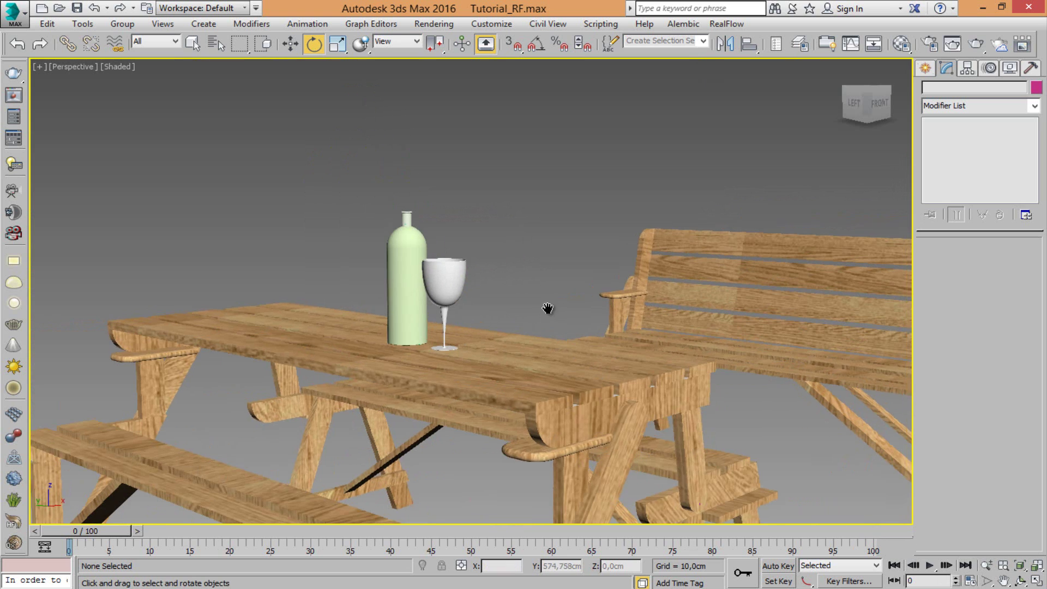
pyautogui.moveTo(549, 308); pyautogui.dragTo(521, 323, button='middle')
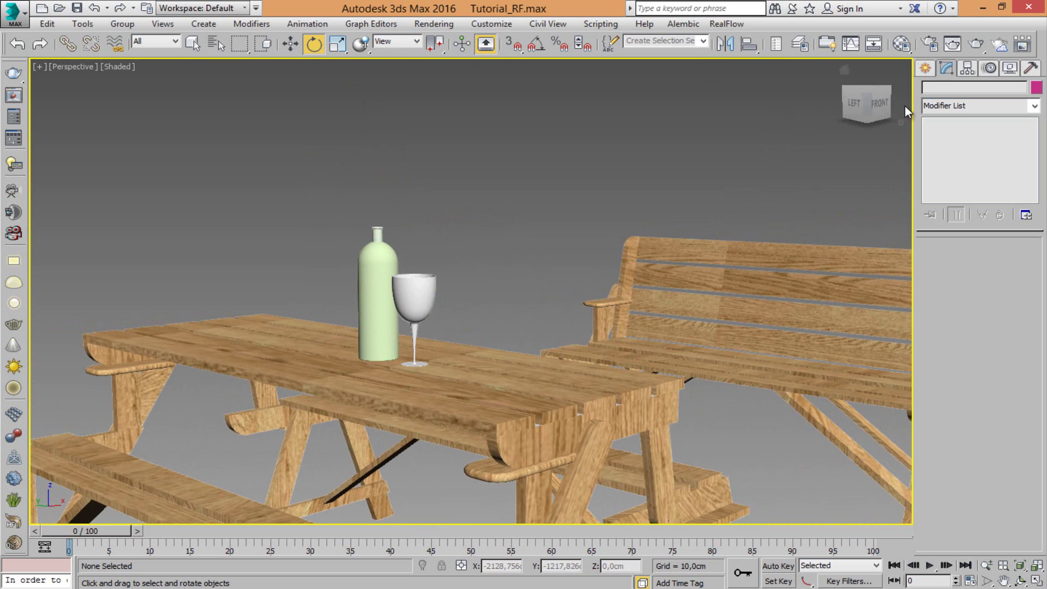
pyautogui.click(930, 44)
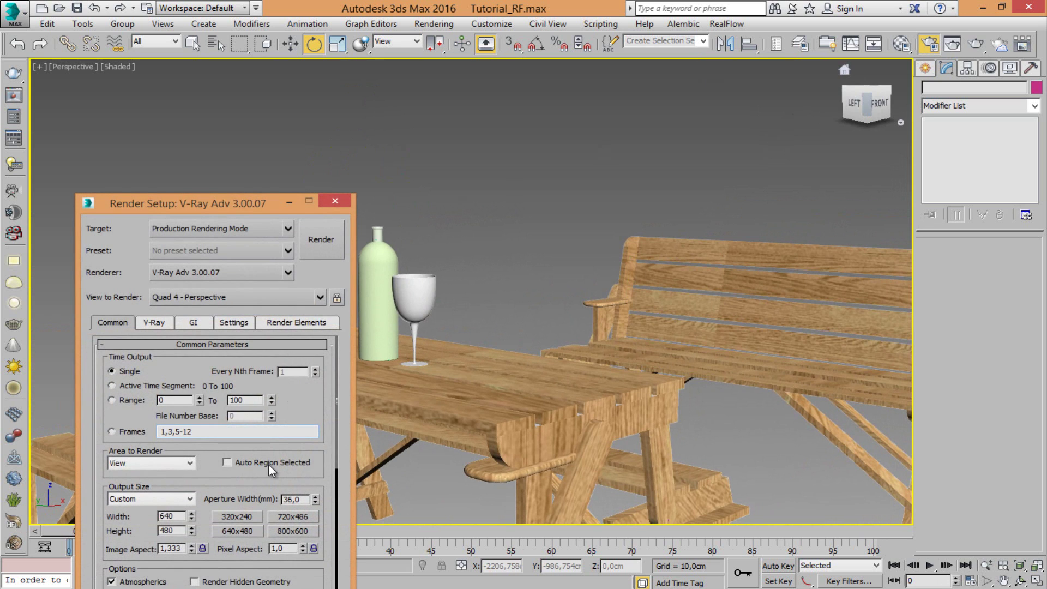
pyautogui.scroll(-5, 272, 480)
pyautogui.moveTo(218, 204); pyautogui.dragTo(247, 31)
pyautogui.click(255, 436)
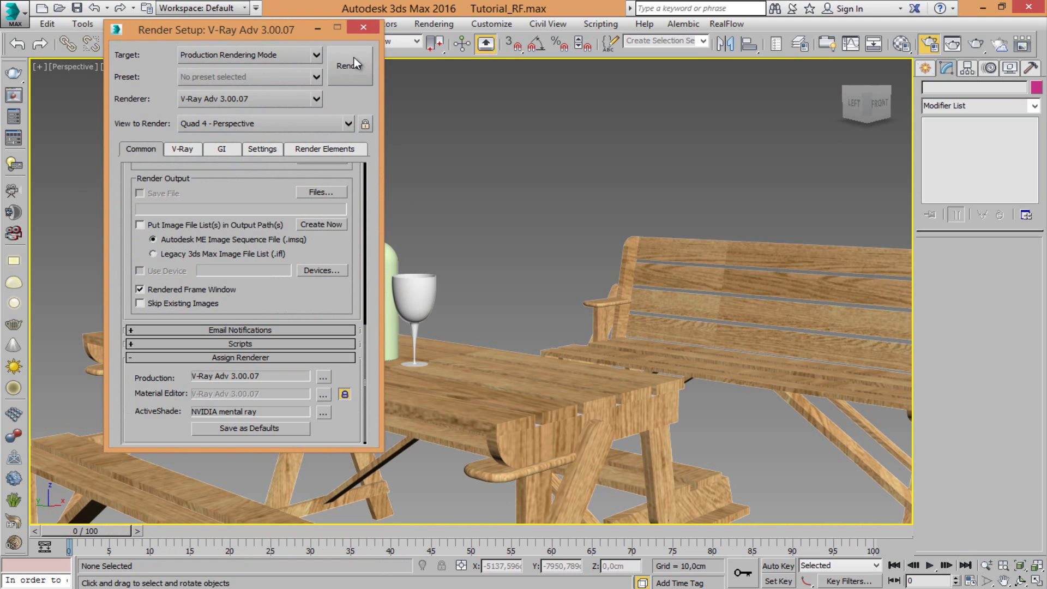
pyautogui.click(363, 27)
pyautogui.scroll(10, 366, 338)
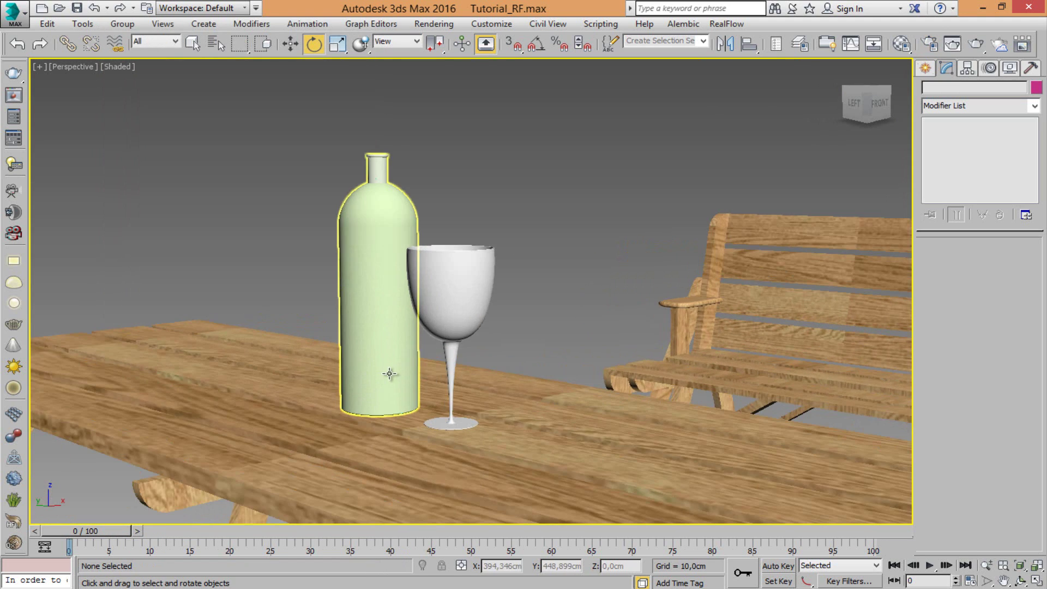
# - Open the Material Editor and change the first sample material from Standard to VRayMtl
pyautogui.click(902, 44)
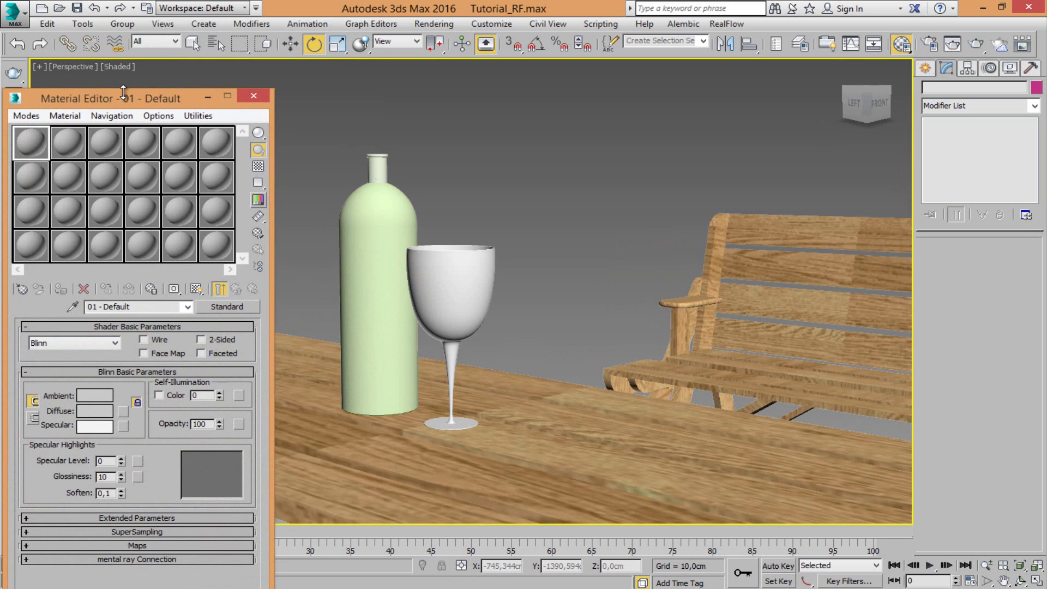
pyautogui.moveTo(128, 97); pyautogui.dragTo(172, 106)
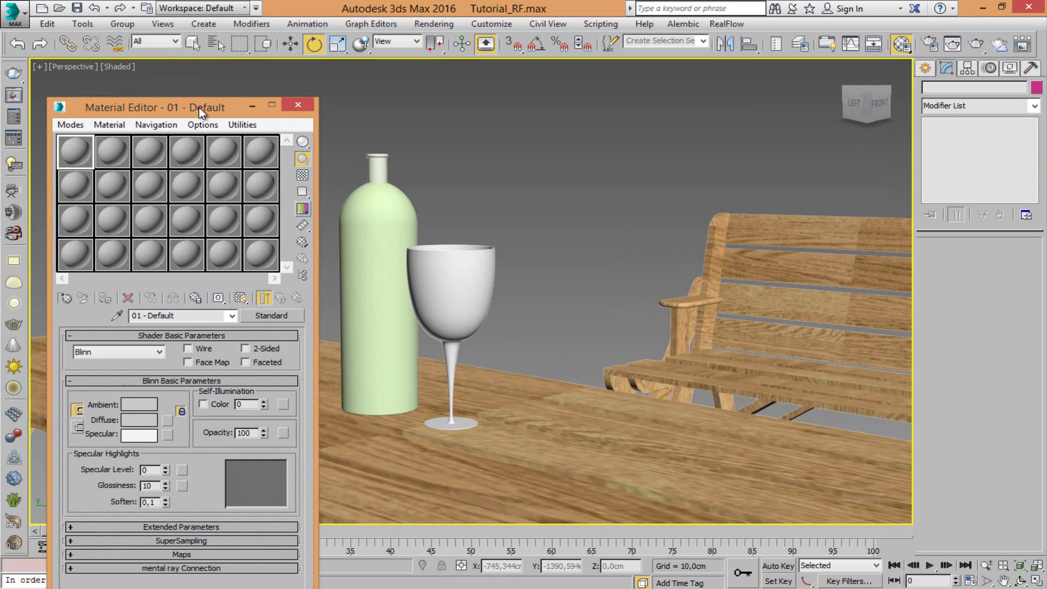
pyautogui.click(270, 316)
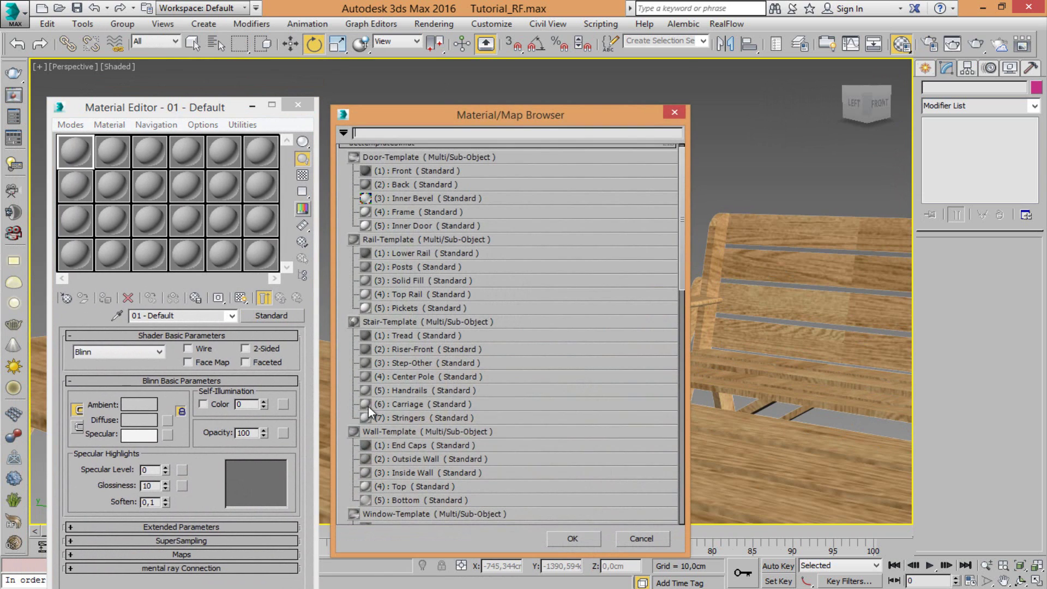
pyautogui.moveTo(684, 278); pyautogui.dragTo(683, 421)
pyautogui.scroll(-3, 403, 485)
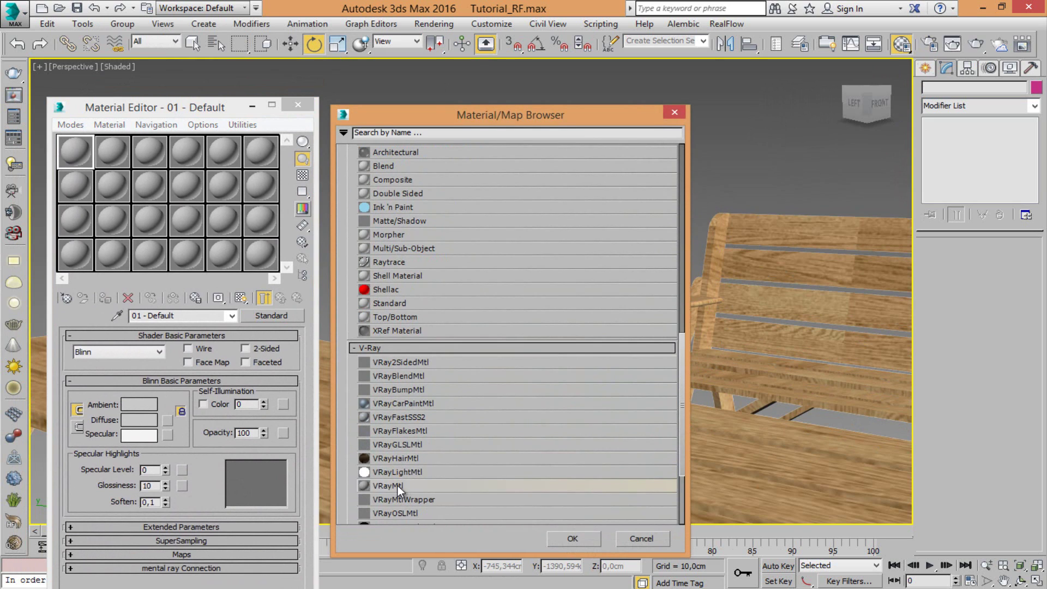
pyautogui.doubleClick(405, 482)
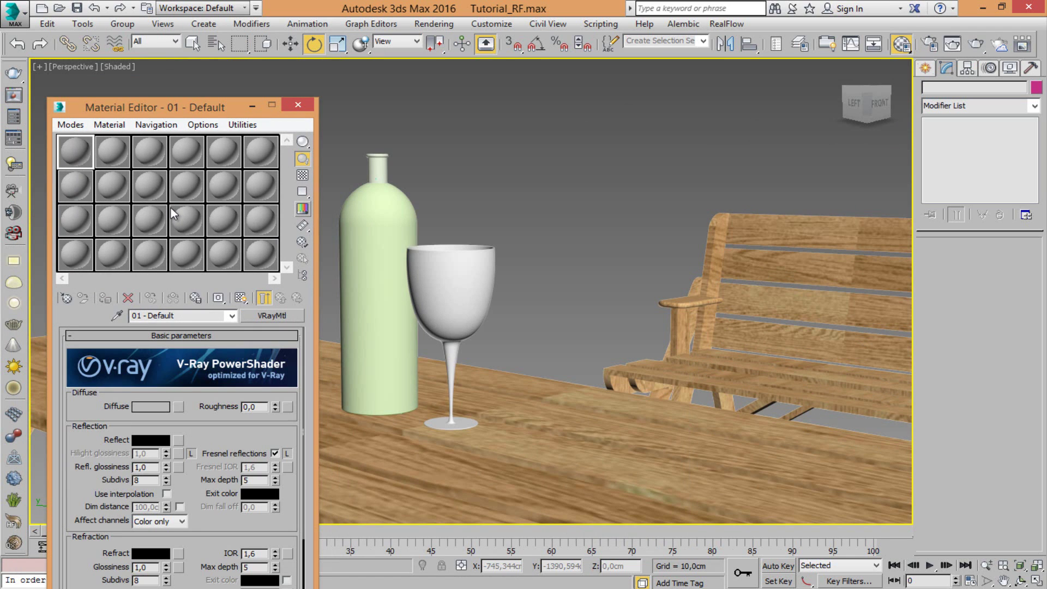
# - Set the Diffuse colour to white and the Reflect colour to dark grey RGB 12,12,12
pyautogui.click(151, 406)
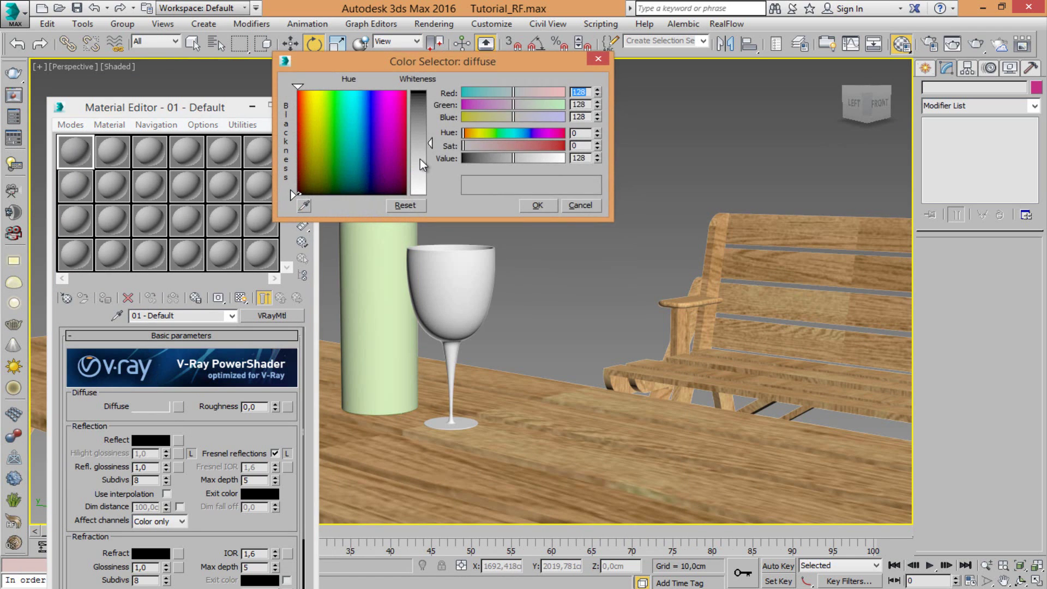
pyautogui.moveTo(420, 159); pyautogui.dragTo(412, 200)
pyautogui.click(522, 205)
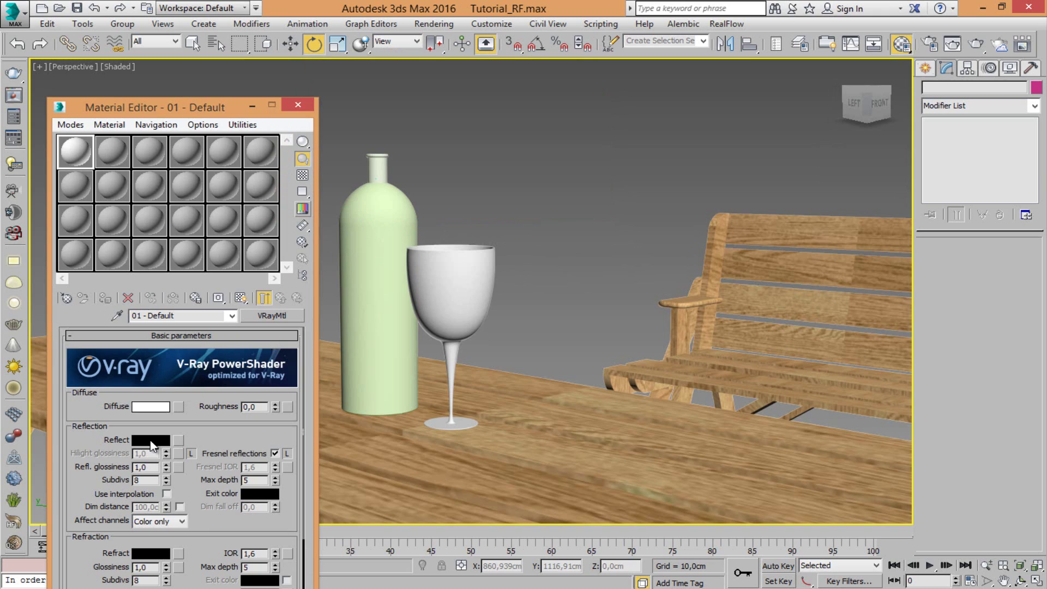
pyautogui.click(164, 440)
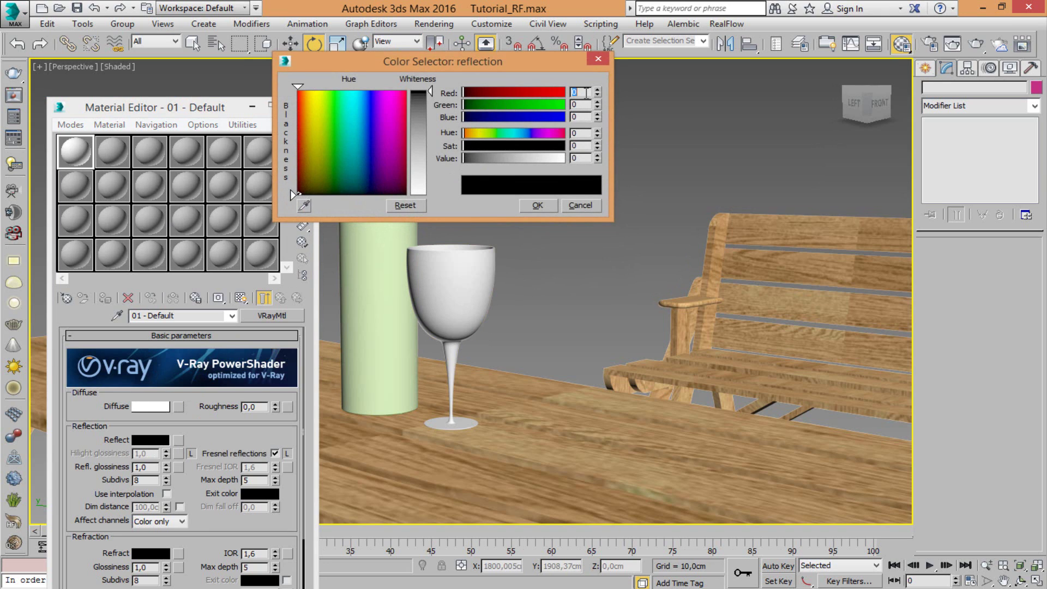
pyautogui.write('12')
pyautogui.press('Tab')
pyautogui.write('12')
pyautogui.press('Tab')
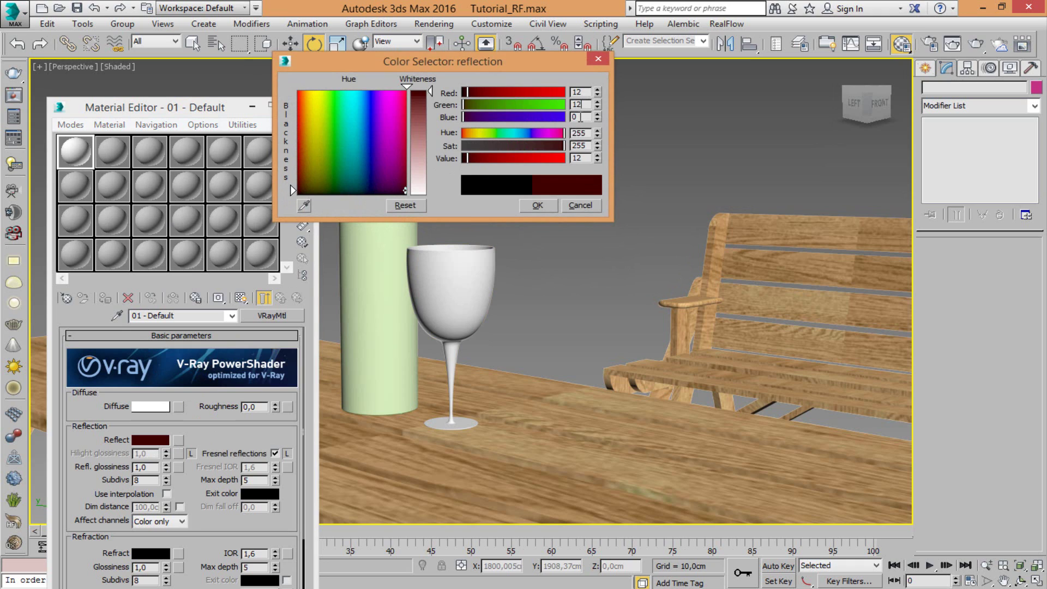
pyautogui.write('12')
pyautogui.press('Tab')
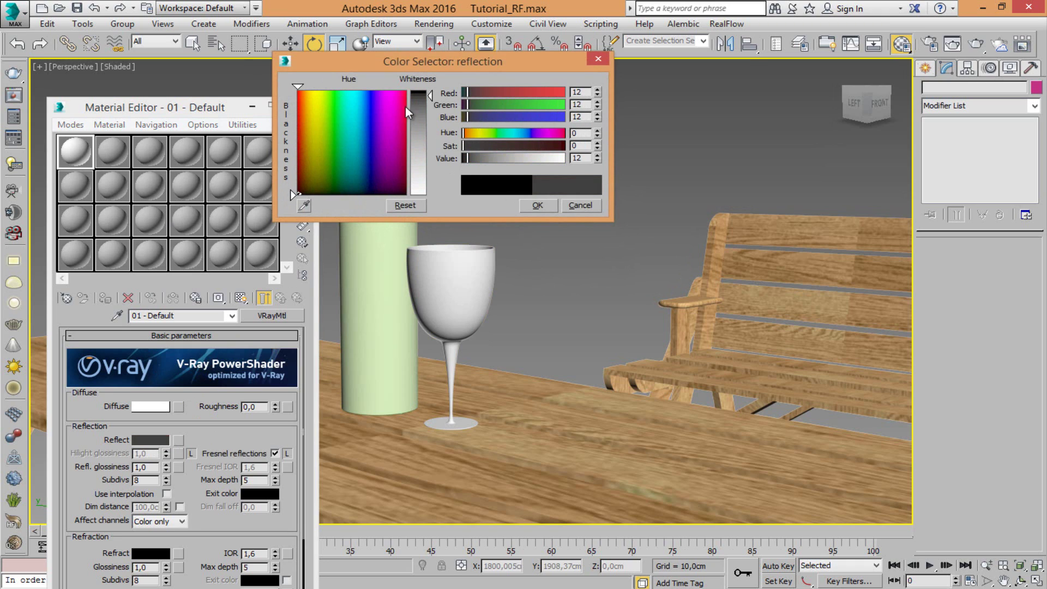
pyautogui.click(535, 205)
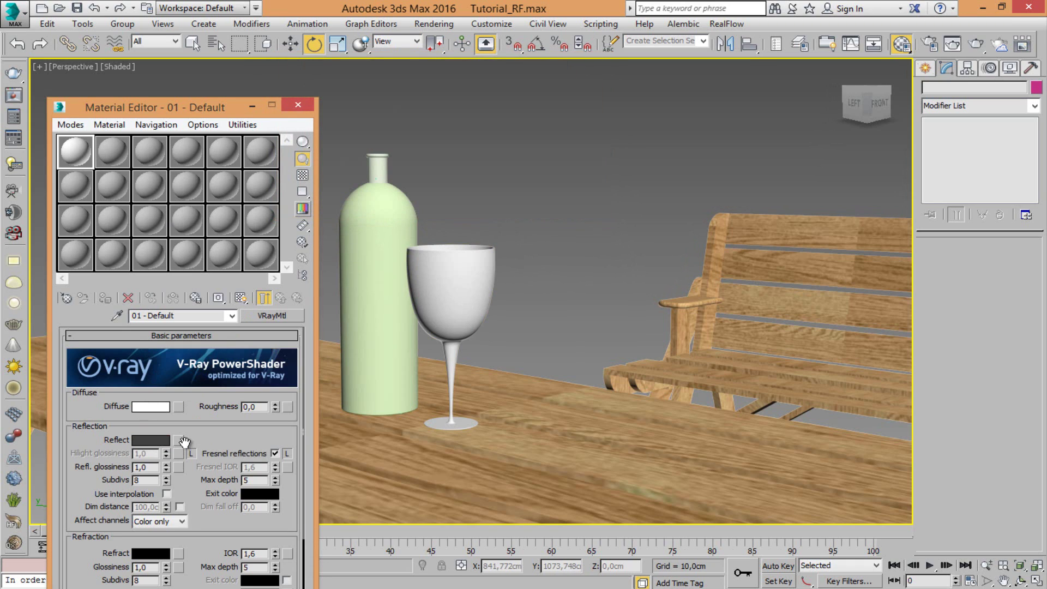
# - Unlock Hilight glossiness and set it to 0,85
pyautogui.click(191, 454)
pyautogui.doubleClick(152, 454)
pyautogui.write(',85')
pyautogui.press('Return')
# - Assign a Falloff map to the Reflect slot with a white front colour, checkered sample background shown
pyautogui.click(178, 454)
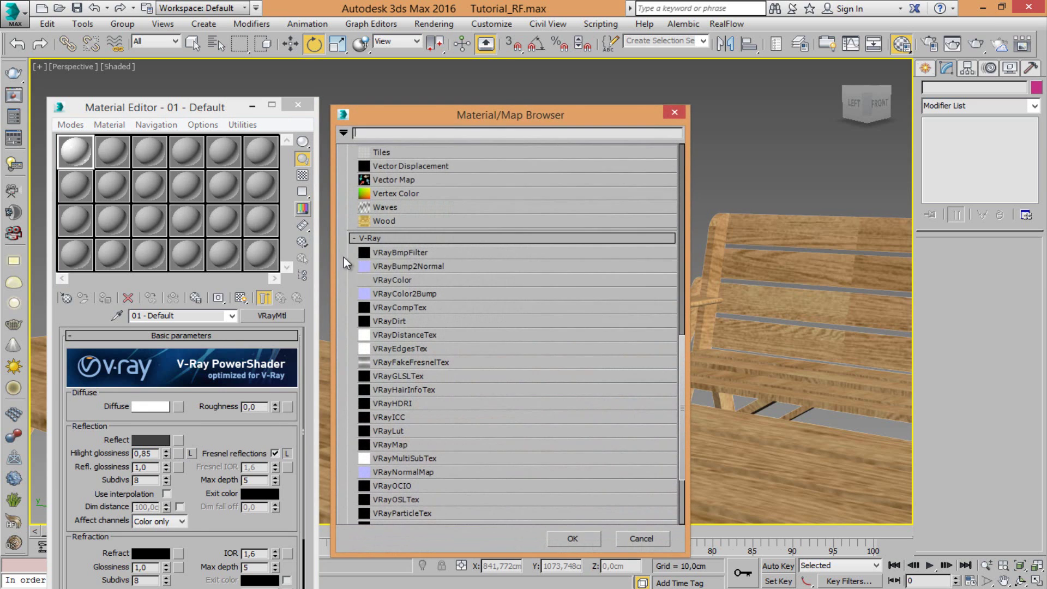
pyautogui.moveTo(683, 346); pyautogui.dragTo(599, 196)
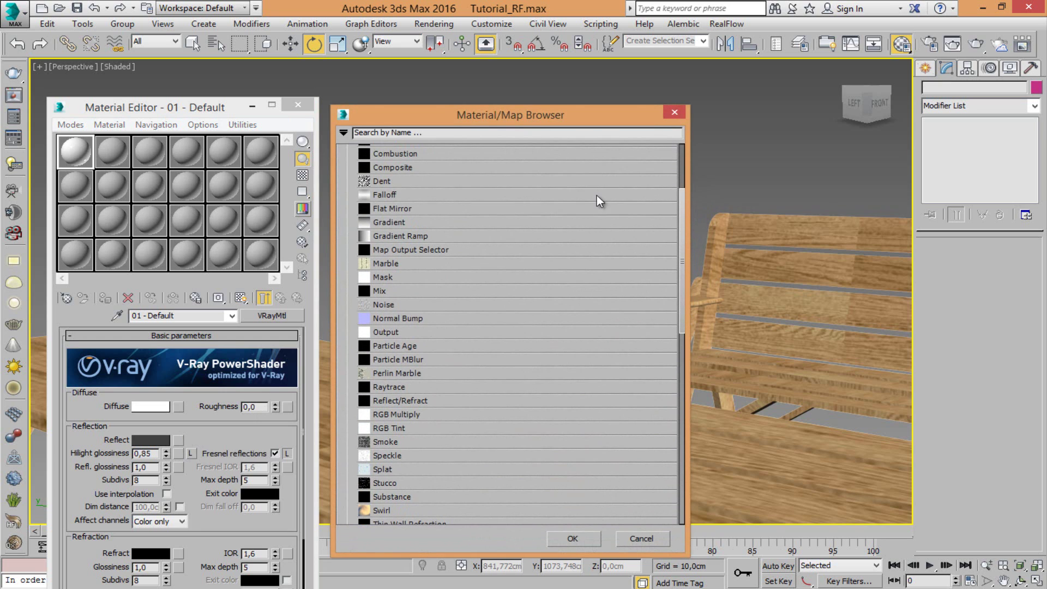
pyautogui.doubleClick(430, 195)
pyautogui.moveTo(201, 105); pyautogui.dragTo(276, 54)
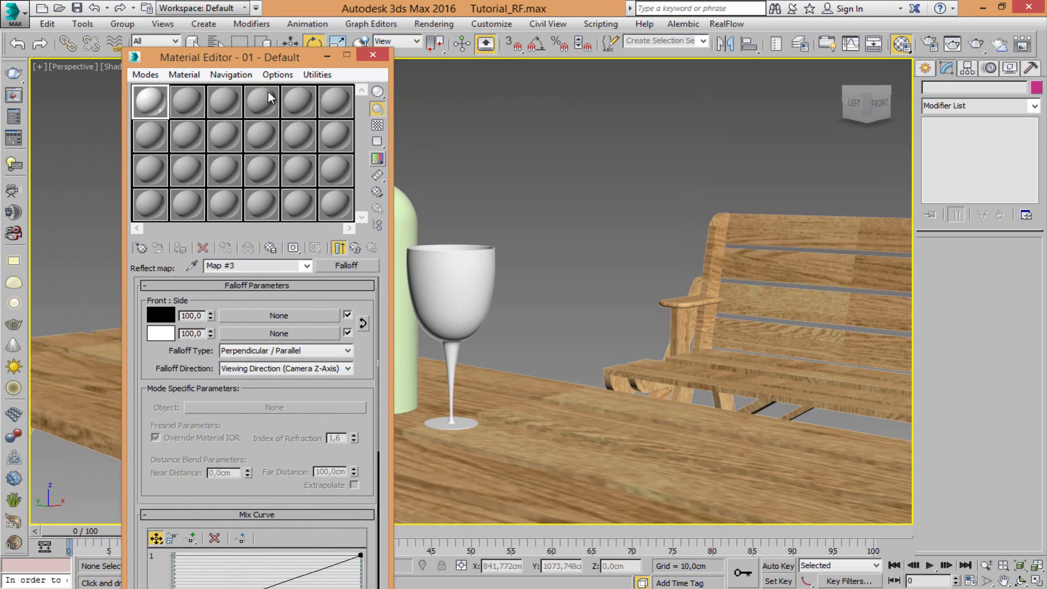
pyautogui.click(363, 324)
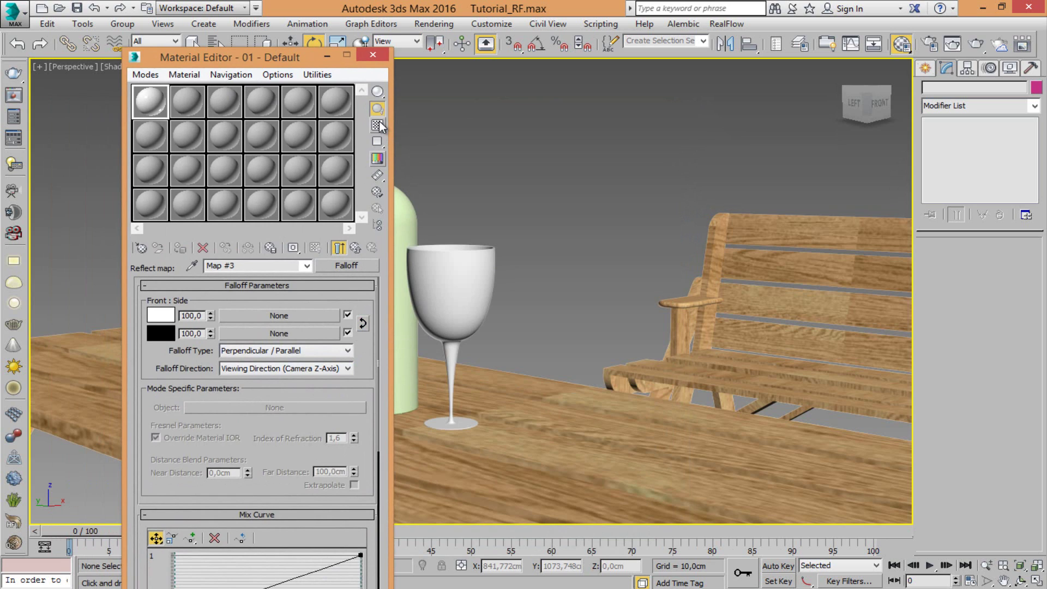
pyautogui.click(377, 126)
pyautogui.click(368, 324)
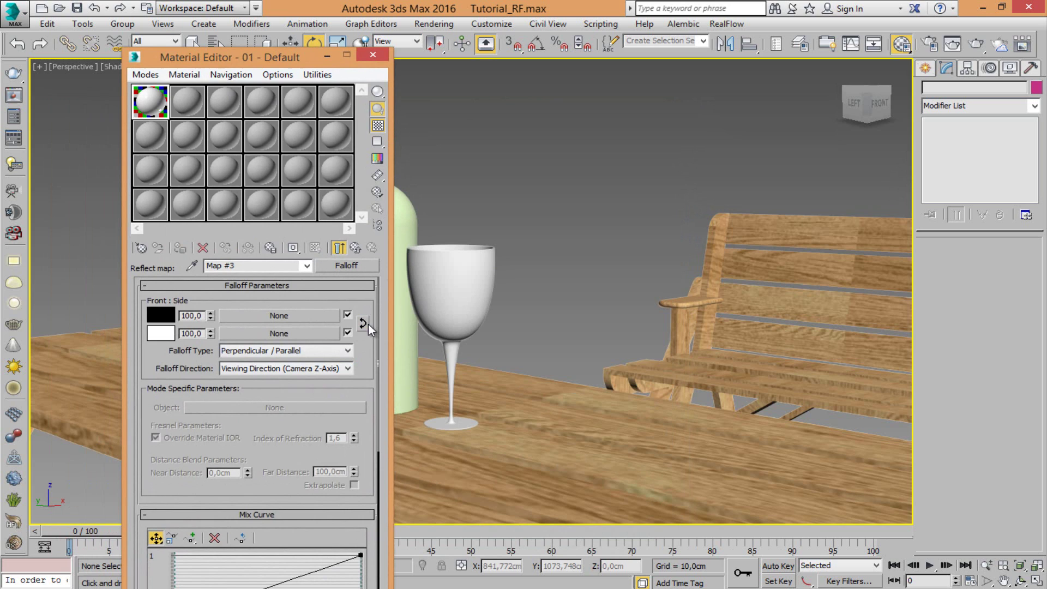
pyautogui.click(368, 324)
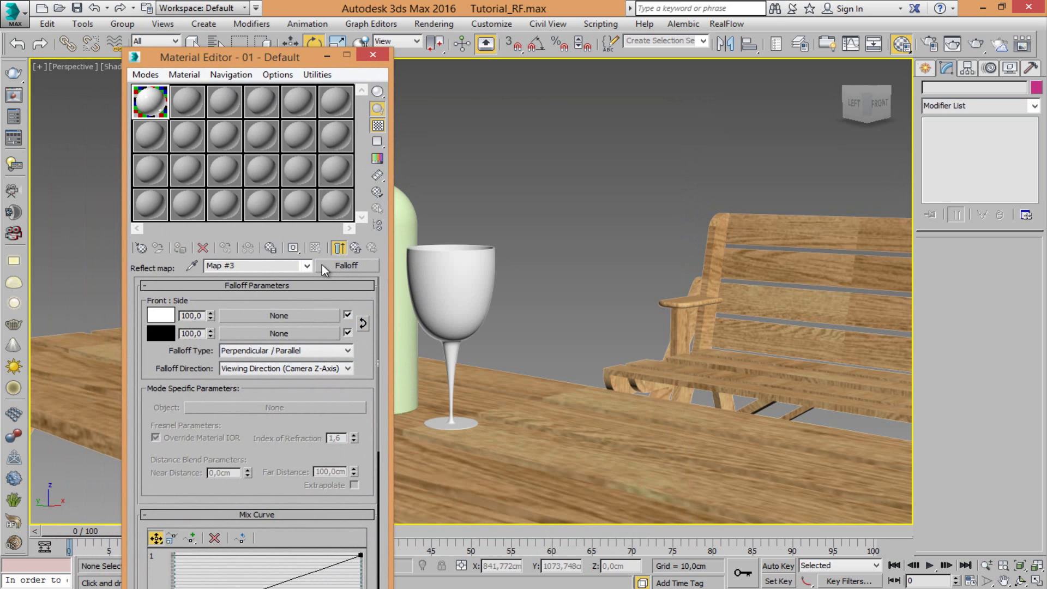
# - Return to the VRayMtl and set reflection Subdivs to 16 and Max depth to 10
pyautogui.click(307, 266)
pyautogui.click(261, 280)
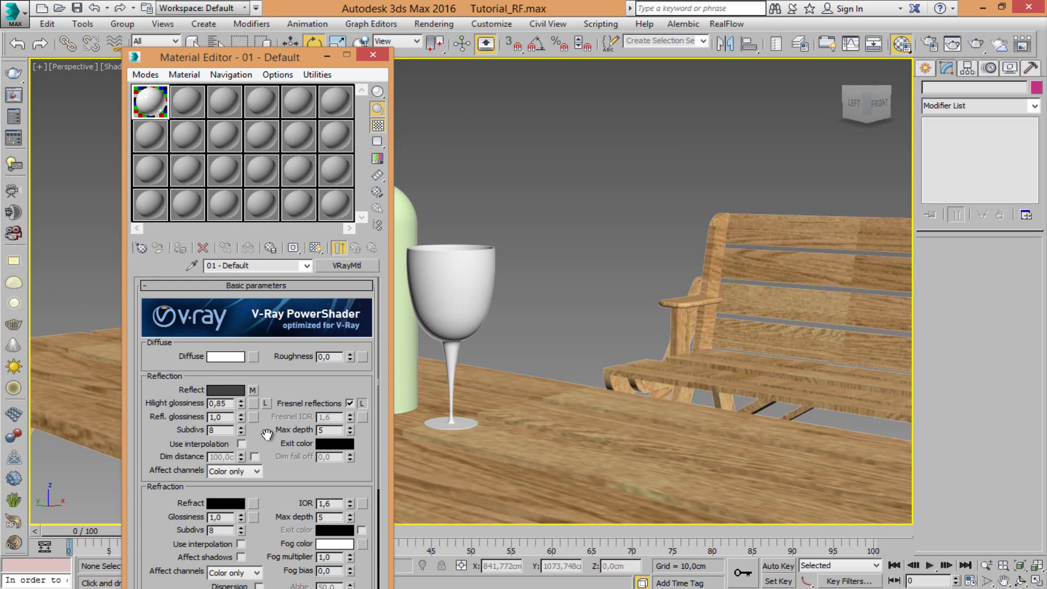
pyautogui.moveTo(271, 427); pyautogui.dragTo(276, 403)
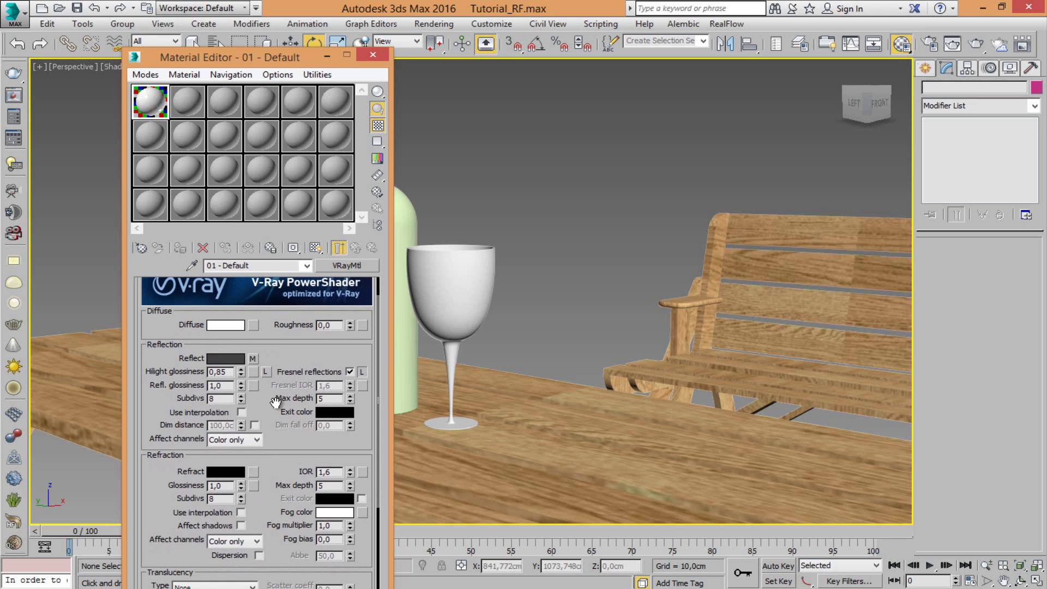
pyautogui.doubleClick(223, 398)
pyautogui.press('Return')
pyautogui.doubleClick(322, 399)
pyautogui.write('10')
pyautogui.press('Return')
# - Set the Refract colour to white
pyautogui.click(235, 476)
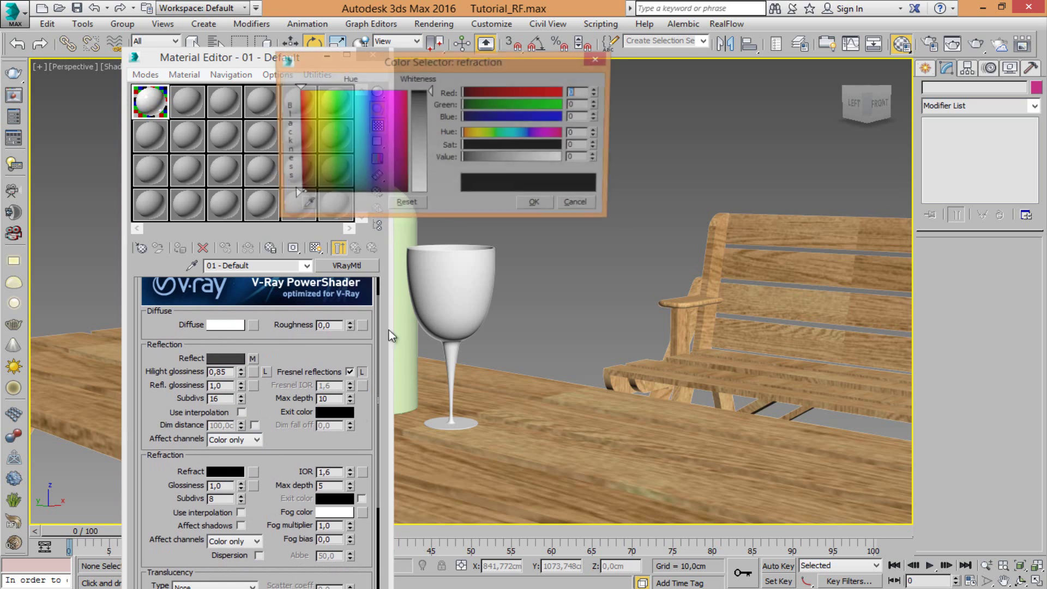
pyautogui.moveTo(429, 159); pyautogui.dragTo(430, 194)
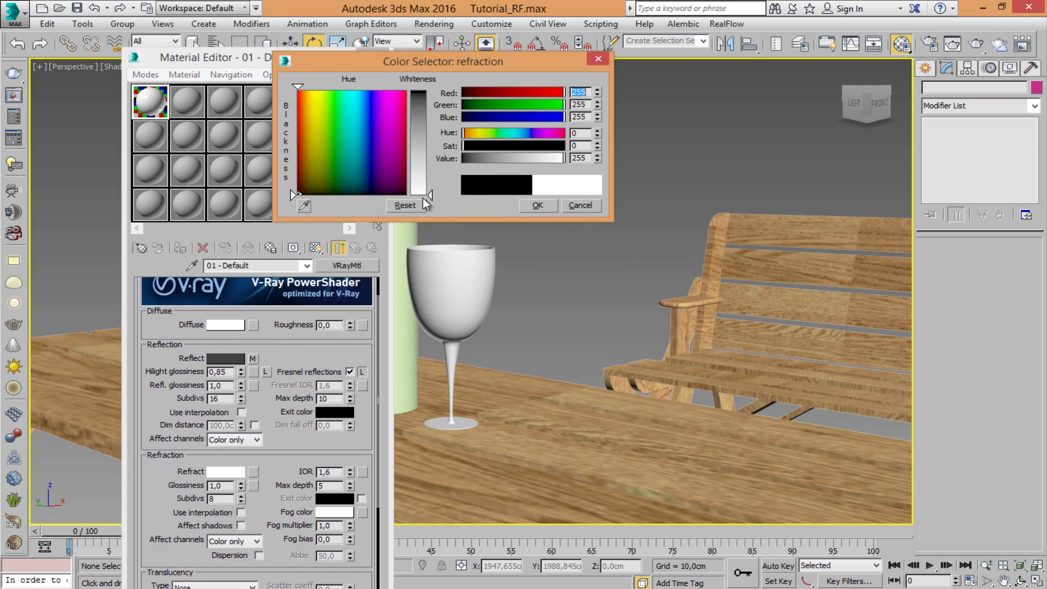
pyautogui.click(537, 205)
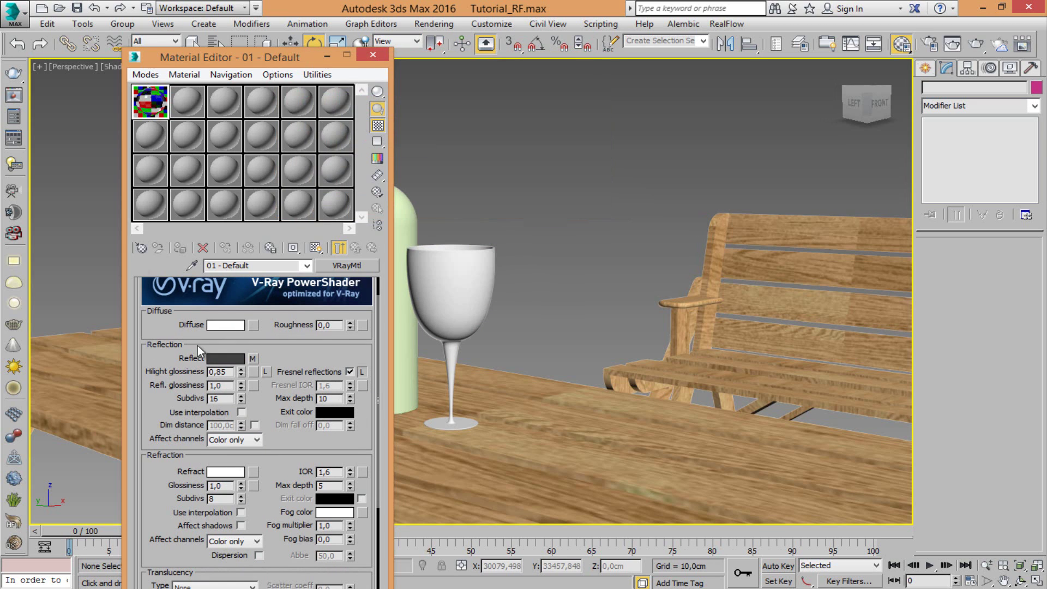
# - Switch the material's BRDF type to Phong and name it Glass
pyautogui.moveTo(278, 487); pyautogui.dragTo(293, 340)
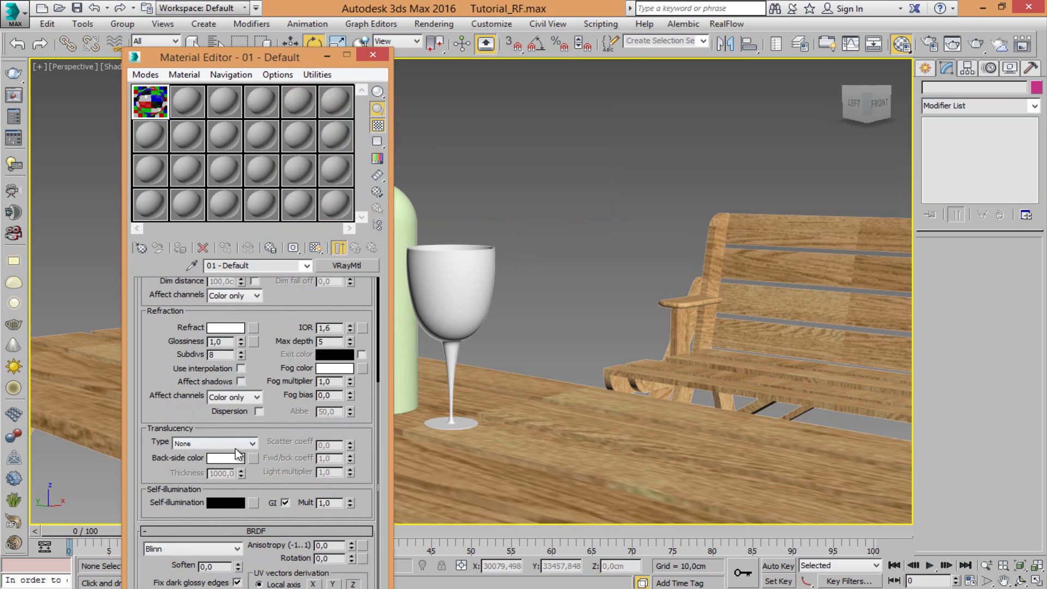
pyautogui.click(226, 547)
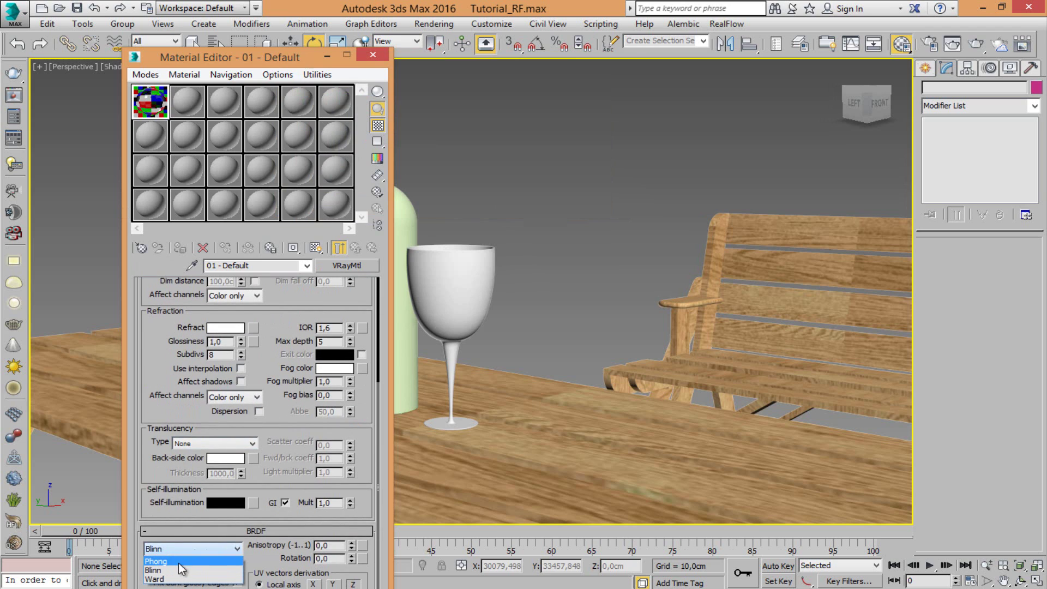
pyautogui.click(179, 563)
pyautogui.moveTo(259, 60); pyautogui.dragTo(152, 37)
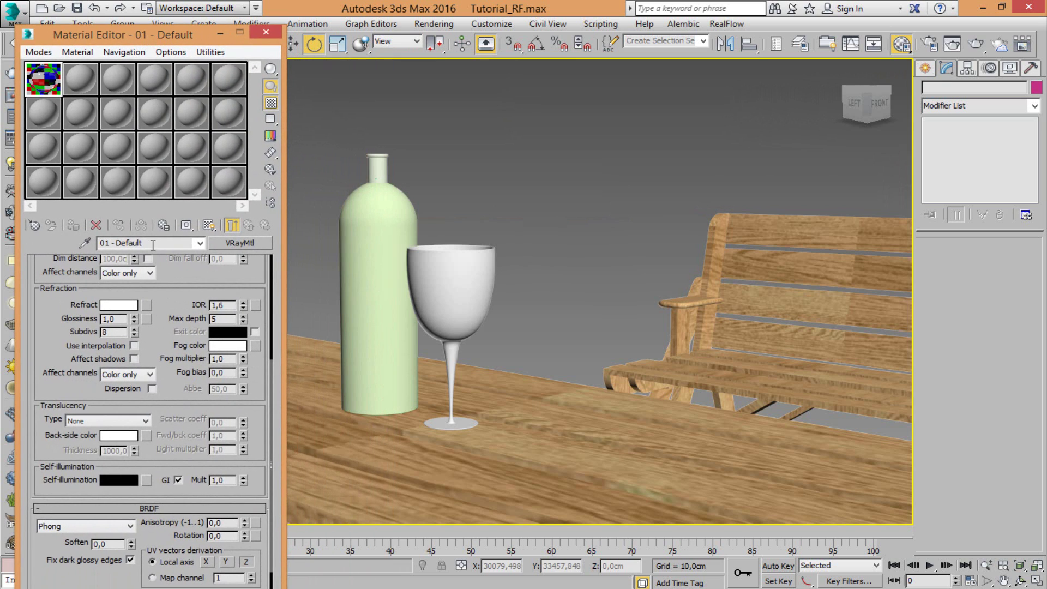
pyautogui.moveTo(146, 243); pyautogui.dragTo(61, 246)
pyautogui.write('Glass')
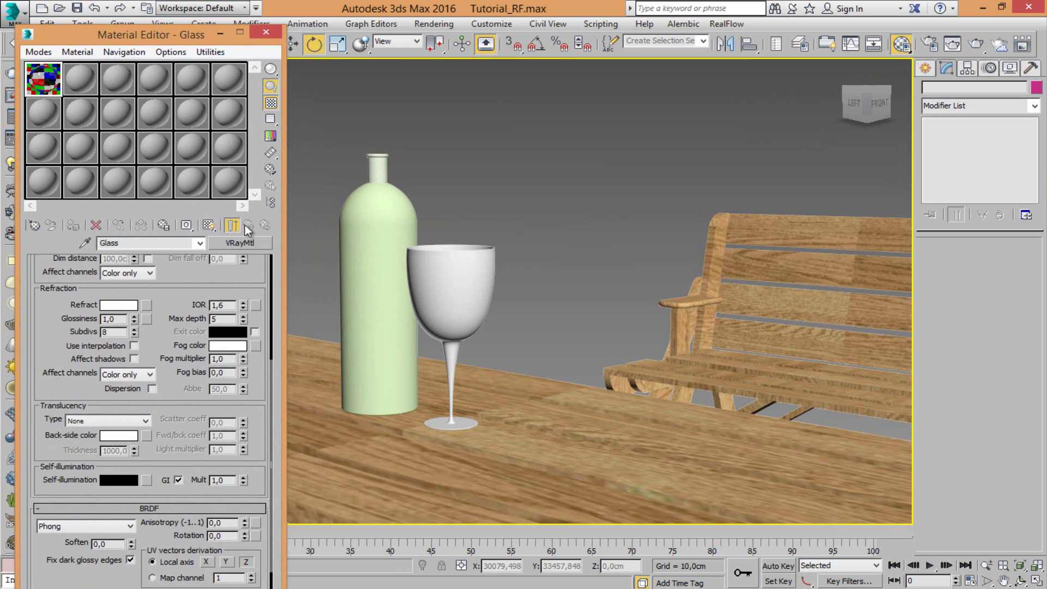
# - Copy the Glass material into the second slot and rename the copy Bottle
pyautogui.moveTo(54, 79); pyautogui.dragTo(81, 82)
pyautogui.doubleClick(135, 246)
pyautogui.write('Bo')
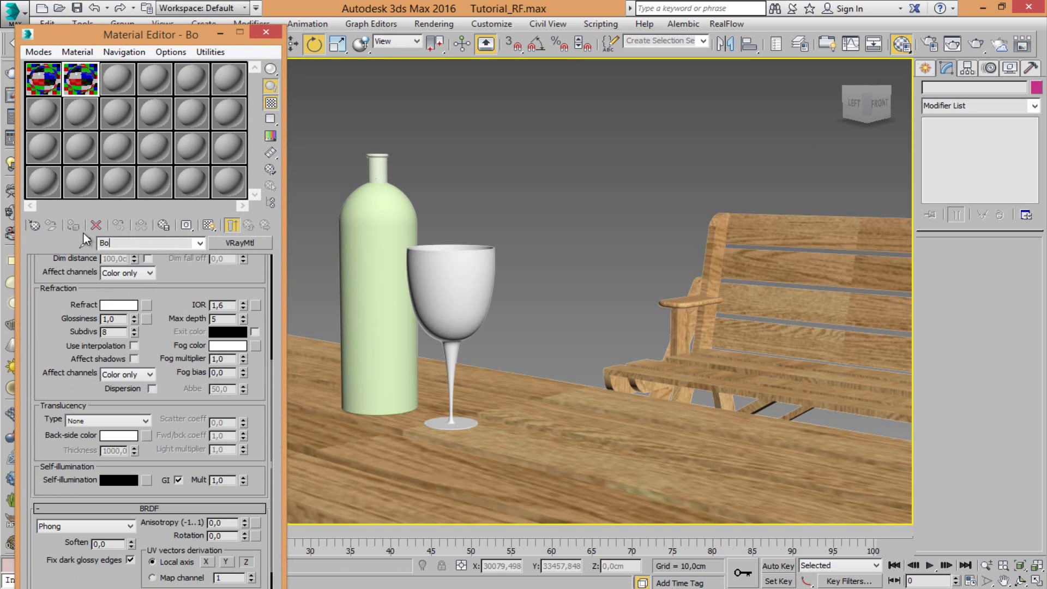
pyautogui.write('ttle')
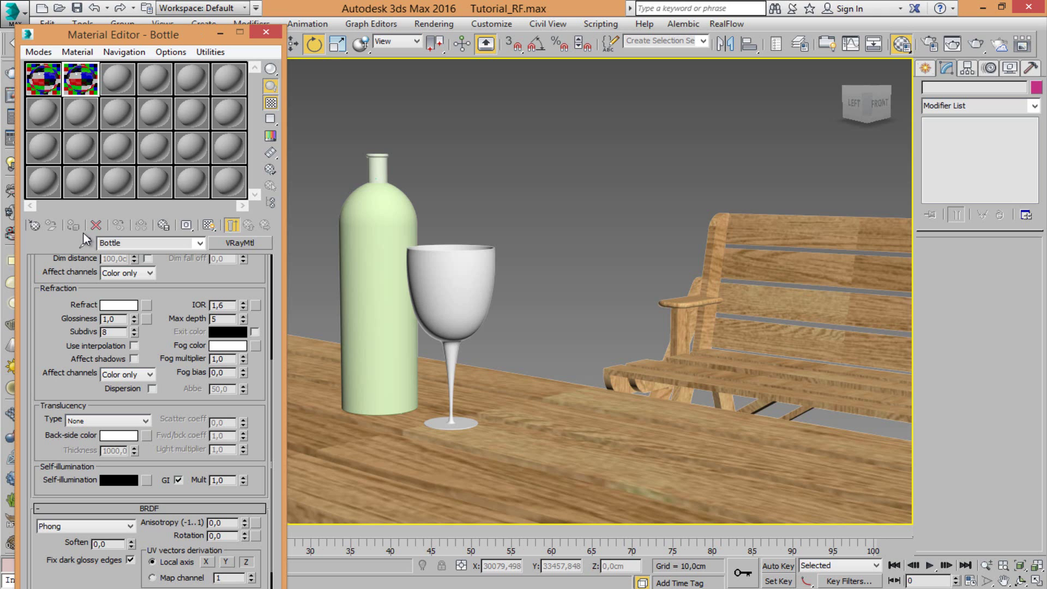
pyautogui.scroll(5, 163, 299)
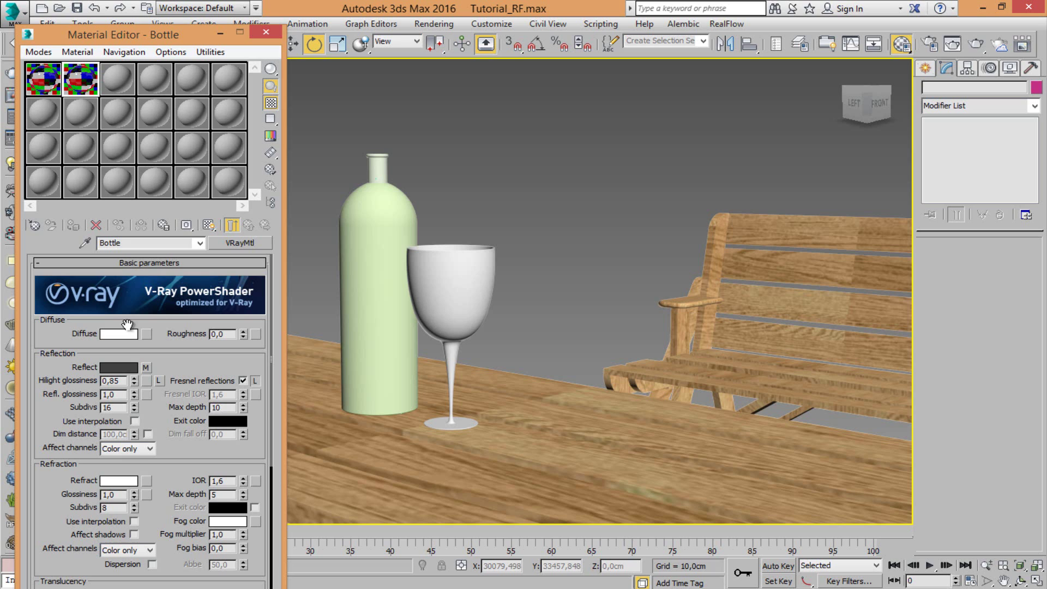
# - Set the Bottle's Refract colour to grey 154
pyautogui.click(118, 481)
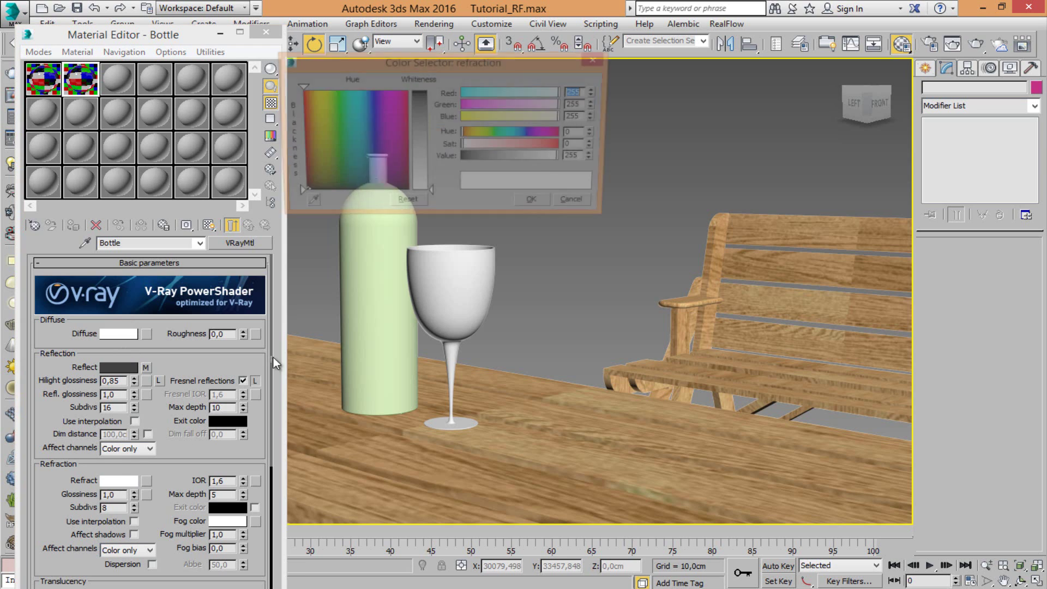
pyautogui.click(424, 170)
pyautogui.moveTo(421, 169); pyautogui.dragTo(424, 155)
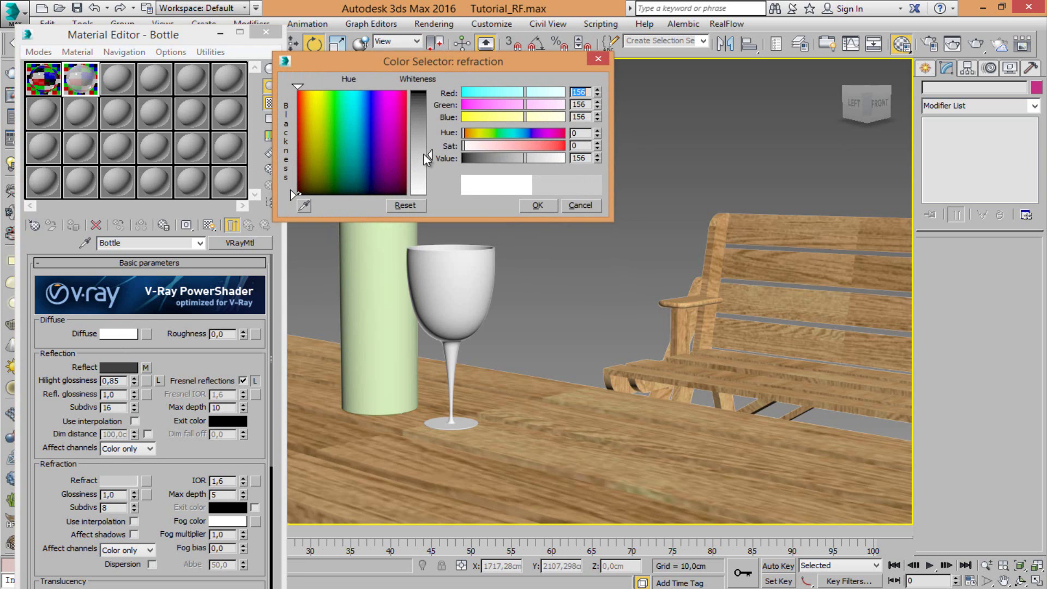
pyautogui.click(536, 206)
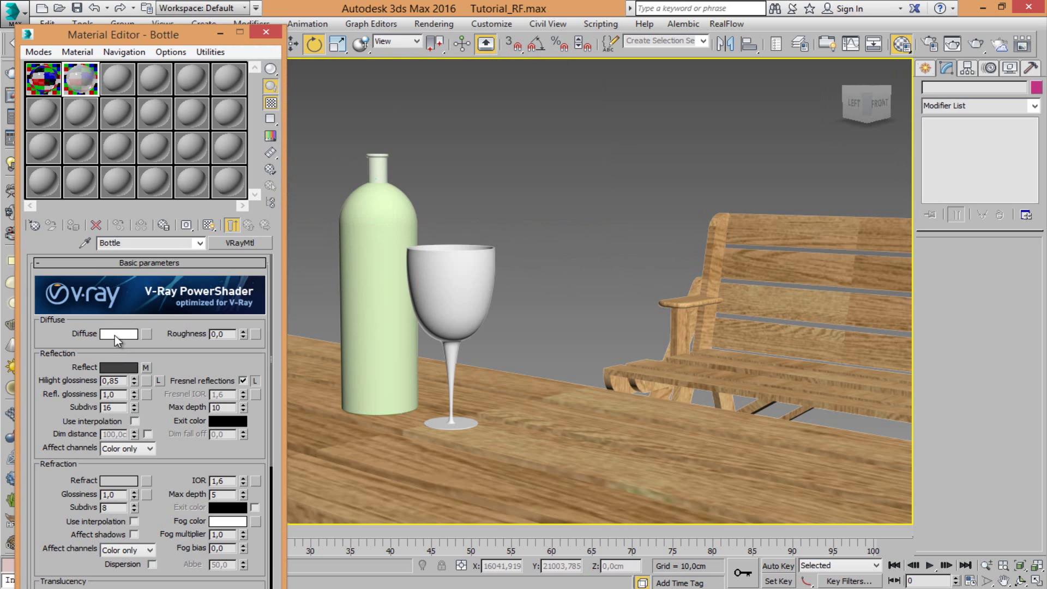
# - Give the Bottle's Diffuse a dark green colour
pyautogui.click(114, 335)
pyautogui.click(332, 188)
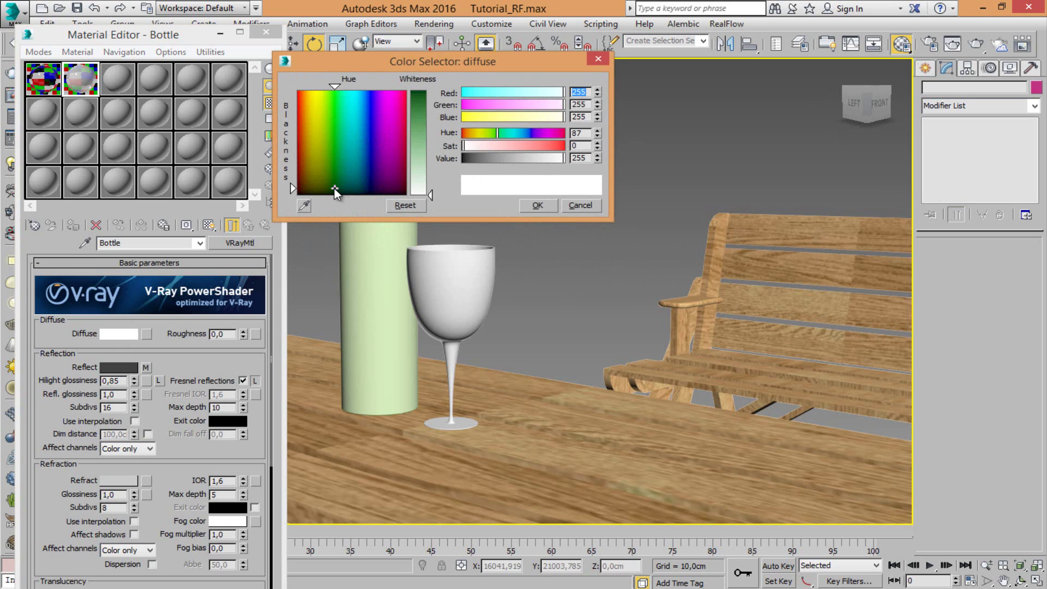
pyautogui.moveTo(424, 144); pyautogui.dragTo(430, 101)
pyautogui.click(538, 206)
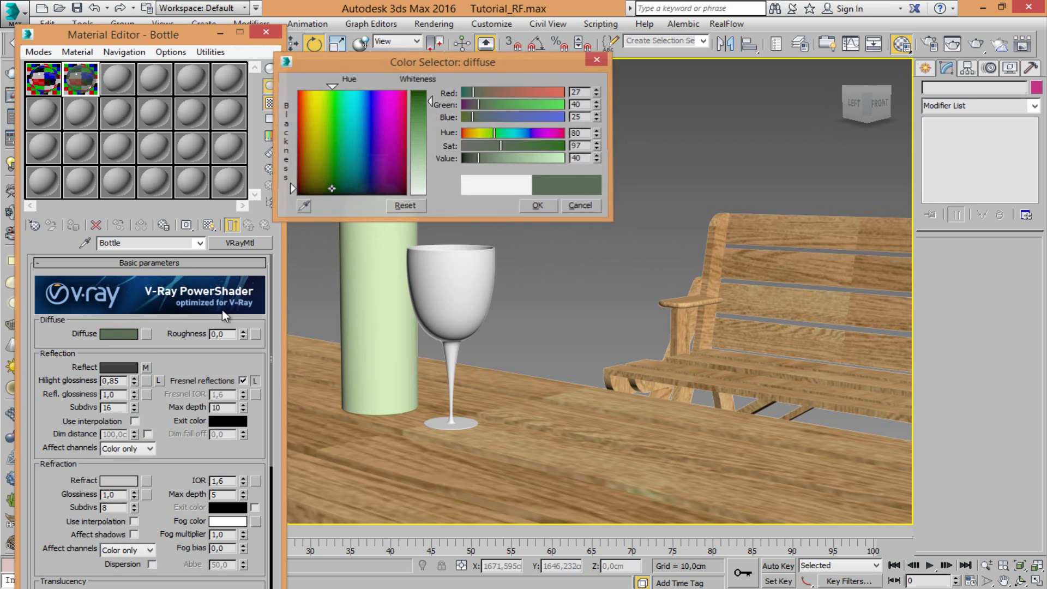
# - Darken the Bottle's Refract colour to grey 99
pyautogui.click(132, 482)
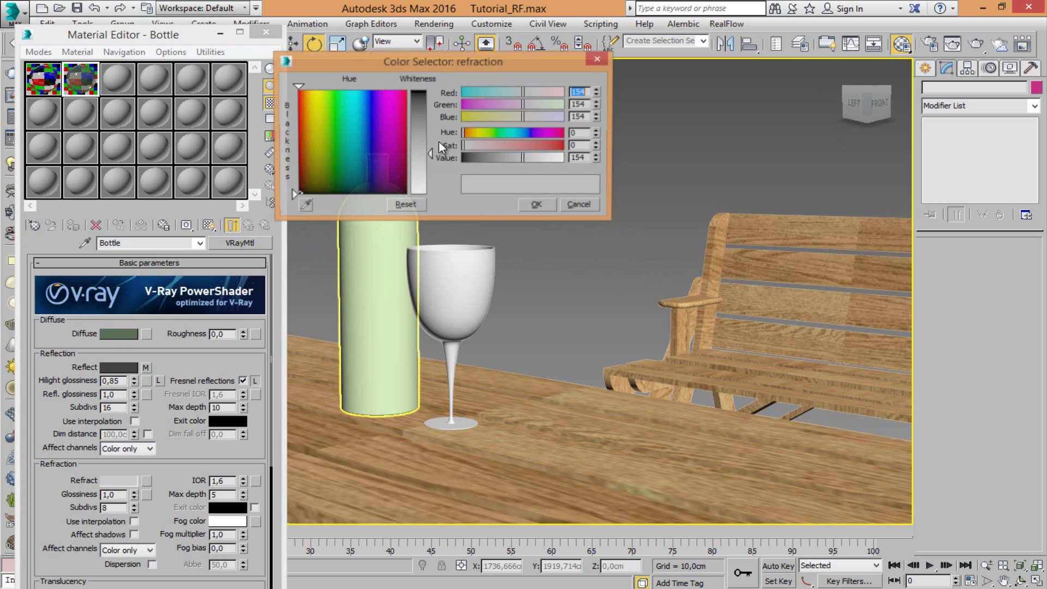
pyautogui.moveTo(427, 141); pyautogui.dragTo(430, 132)
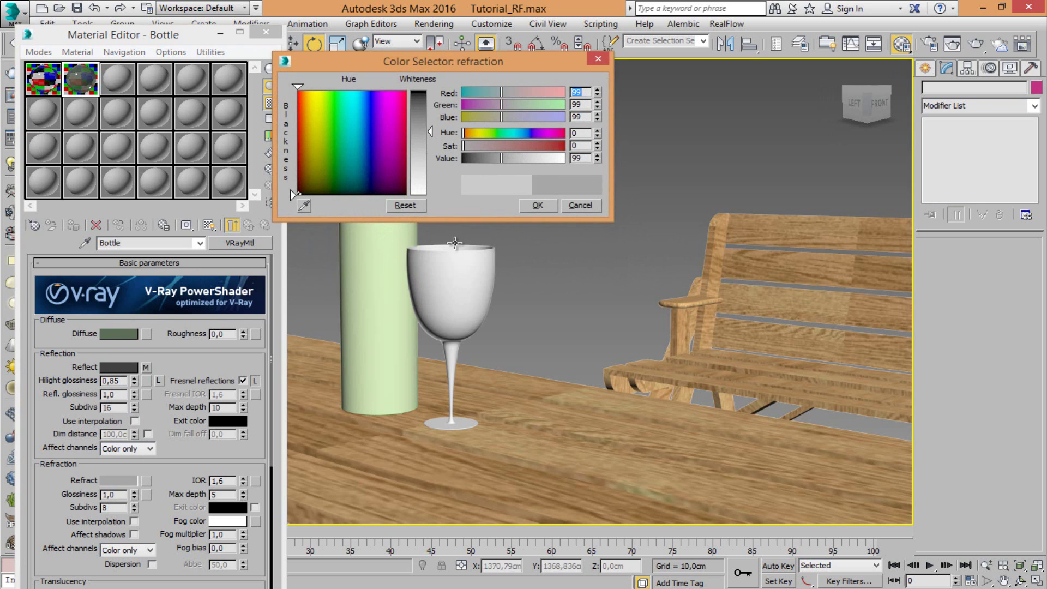
pyautogui.click(537, 205)
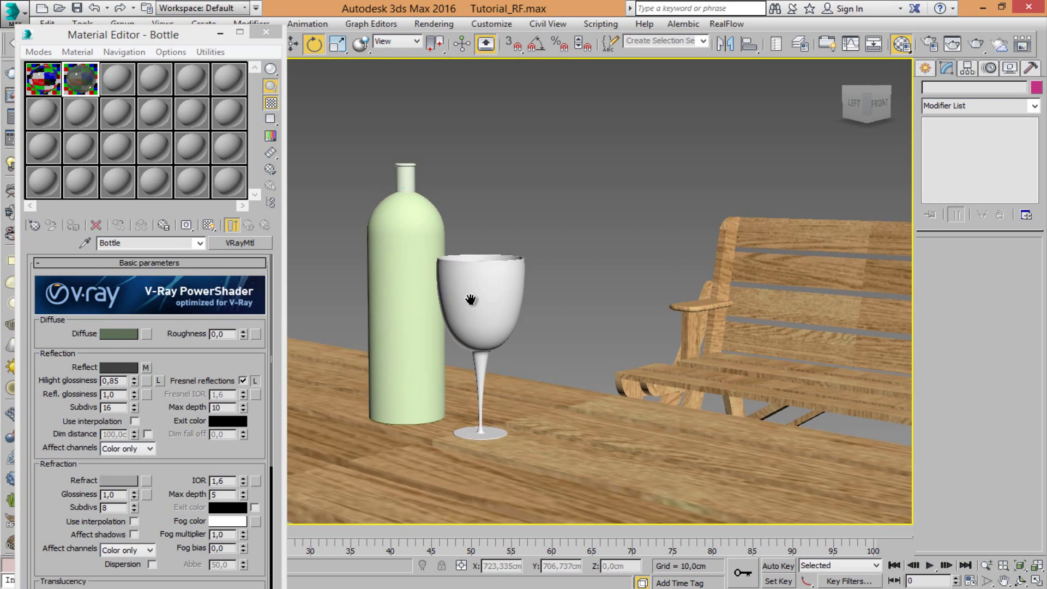
# - Check the Bottle in an enlarged preview and adjust the Diffuse green to RGB 25,72,25
pyautogui.doubleClick(84, 86)
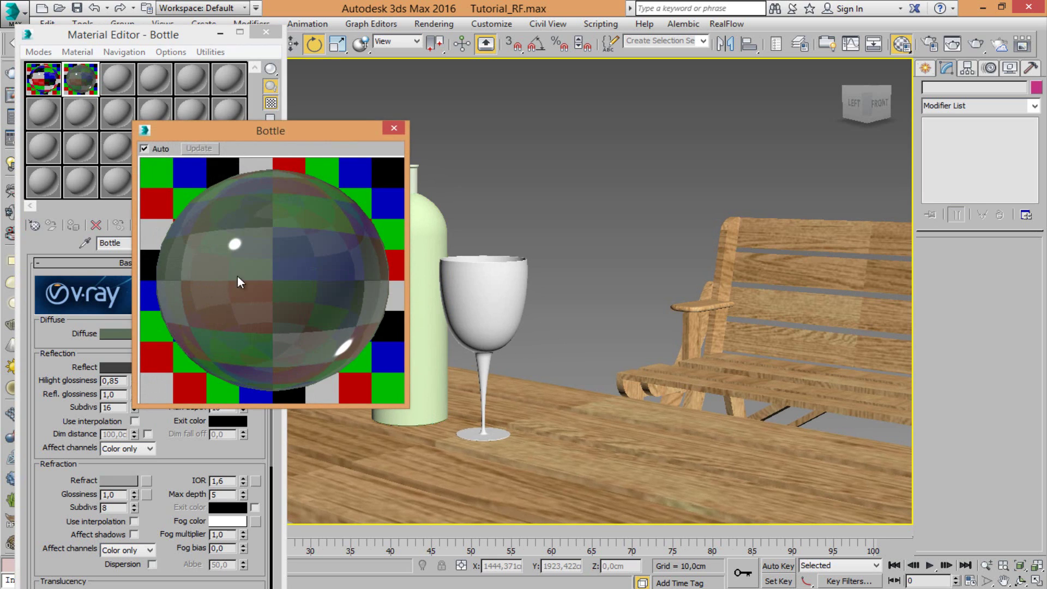
pyautogui.moveTo(279, 136); pyautogui.dragTo(195, 435)
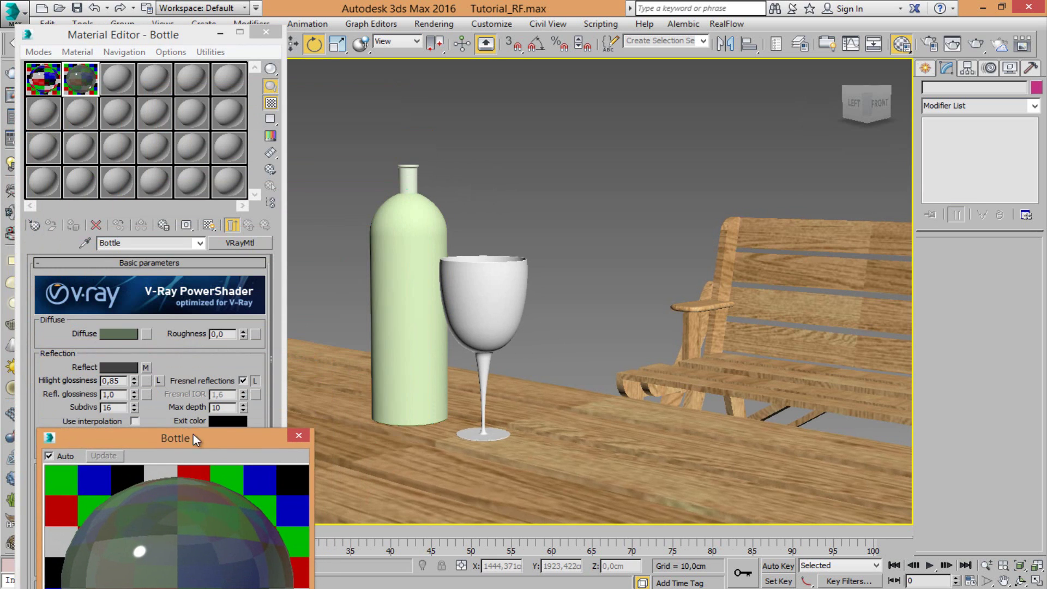
pyautogui.click(119, 337)
pyautogui.click(119, 338)
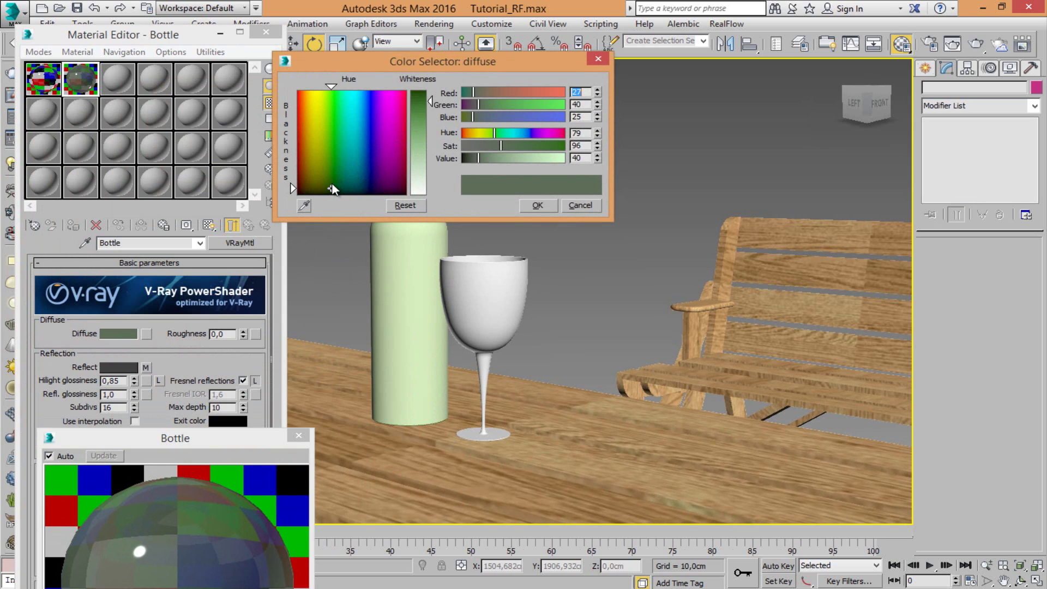
pyautogui.moveTo(333, 188); pyautogui.dragTo(334, 173)
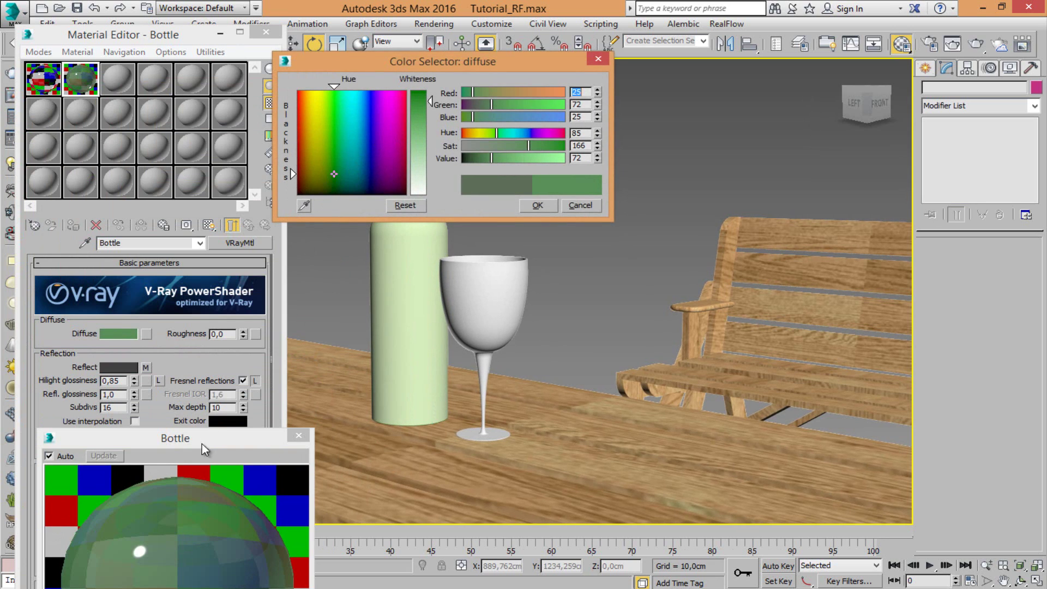
pyautogui.moveTo(199, 441); pyautogui.dragTo(185, 190)
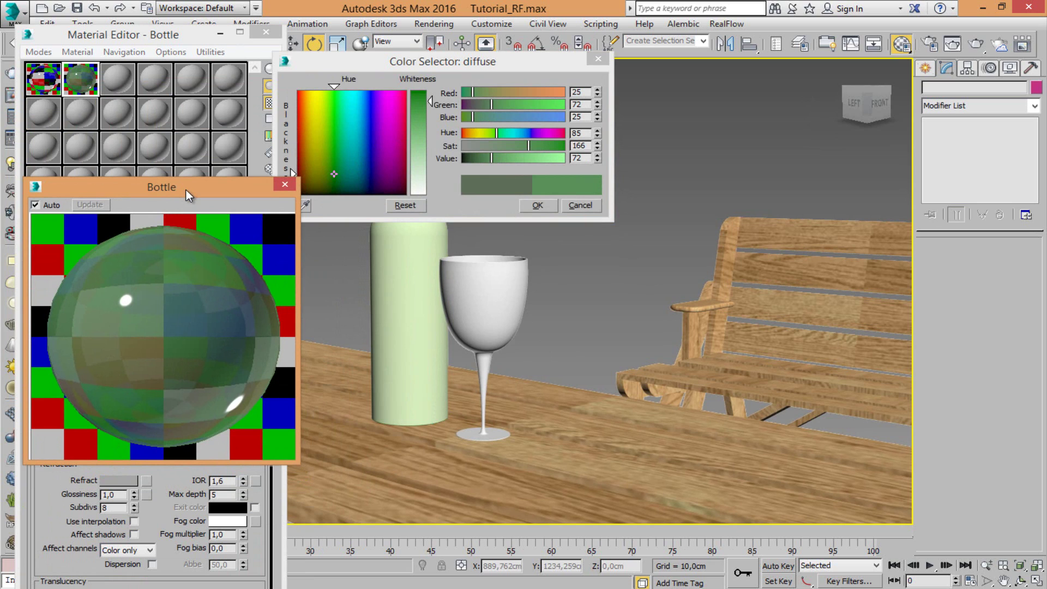
pyautogui.click(285, 187)
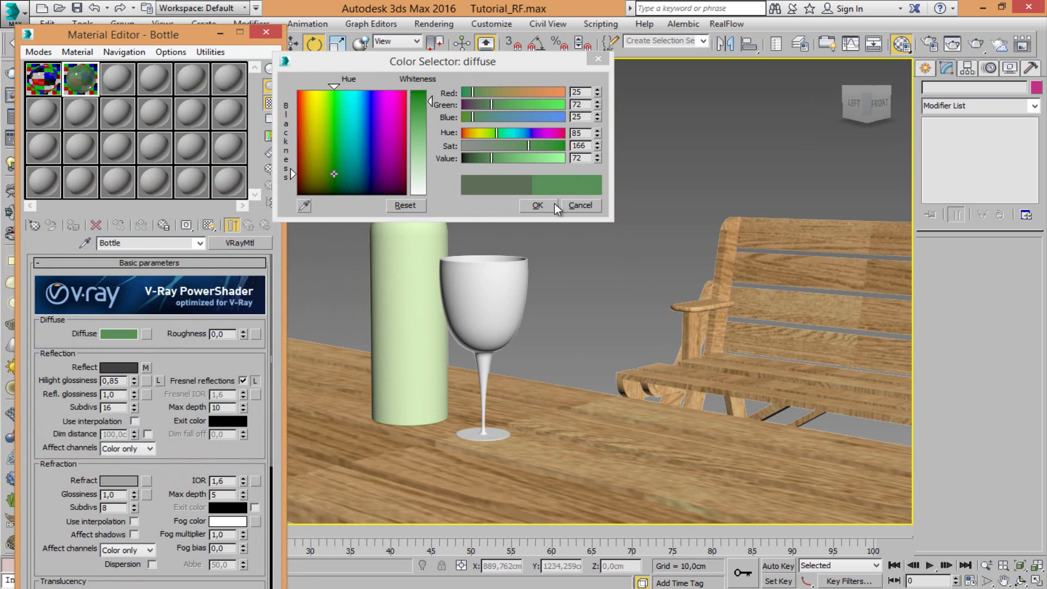
pyautogui.click(537, 205)
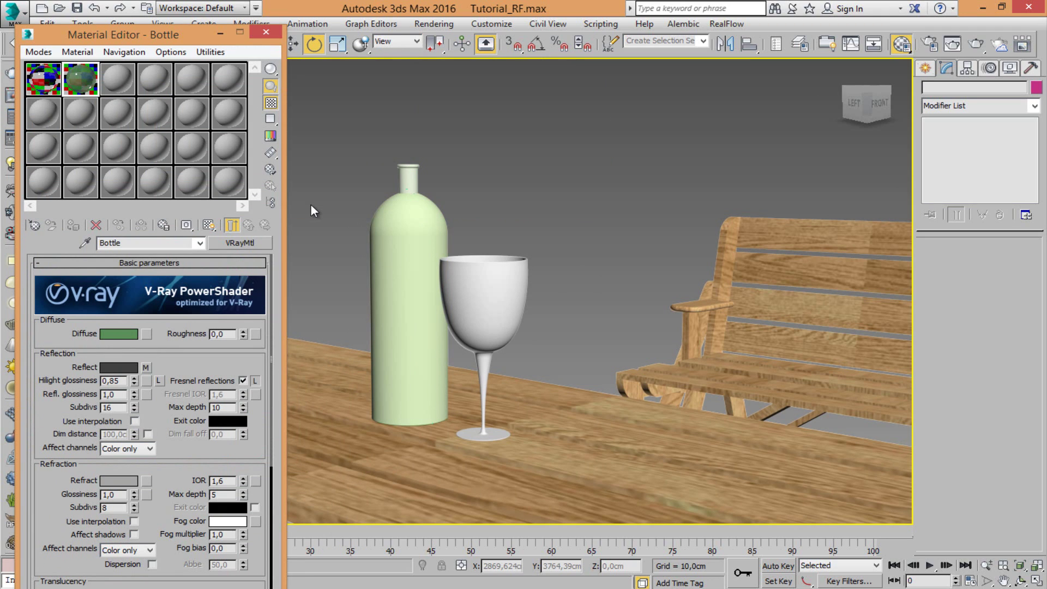
# - Load the table's multi_Group_001 material into slot 3 and replace it with a VRayMtl
pyautogui.click(120, 80)
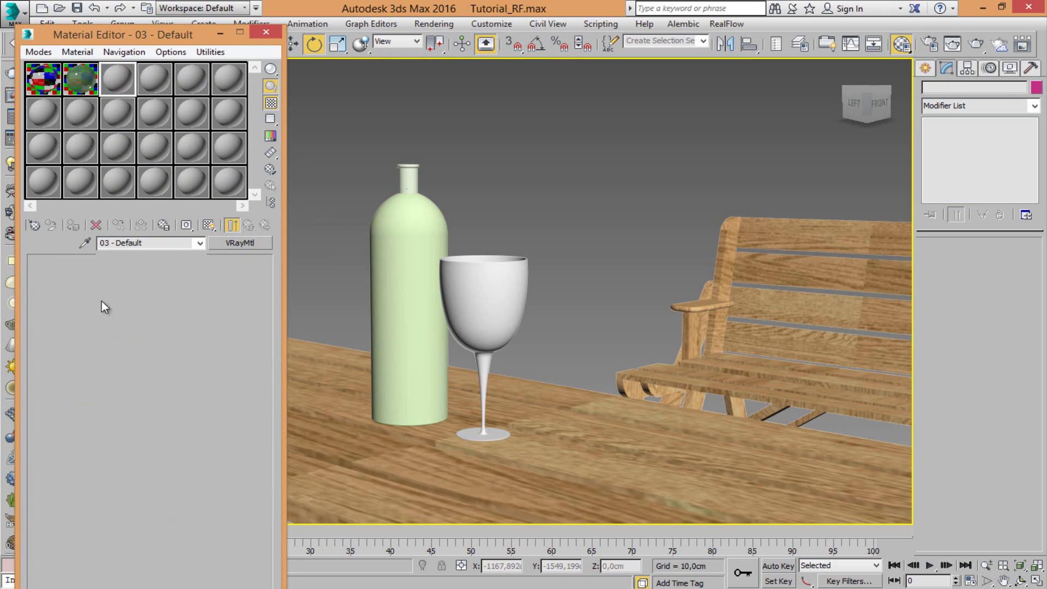
pyautogui.click(85, 243)
pyautogui.click(618, 458)
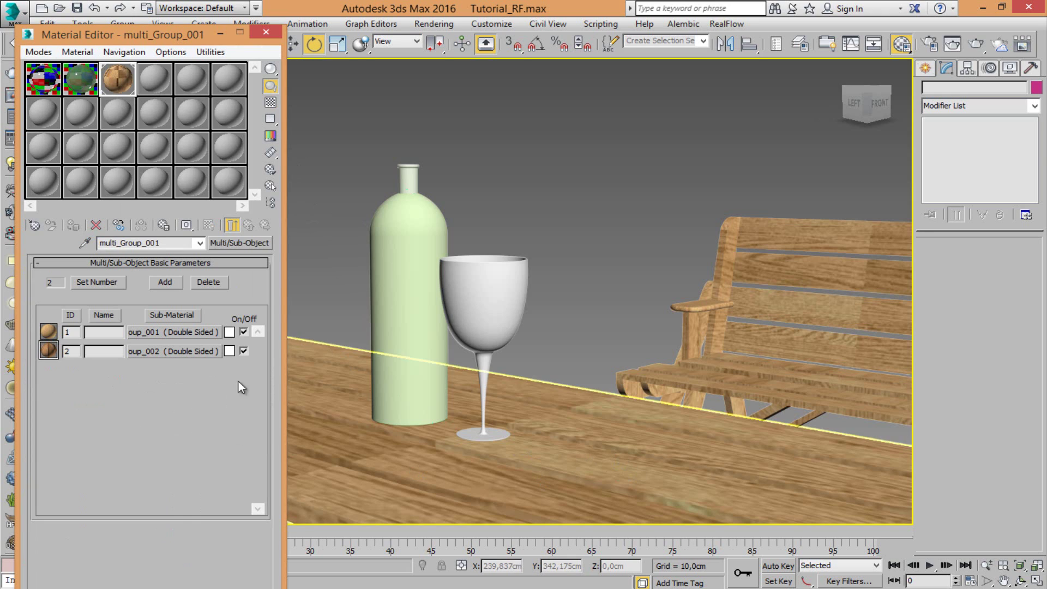
pyautogui.rightClick(183, 330)
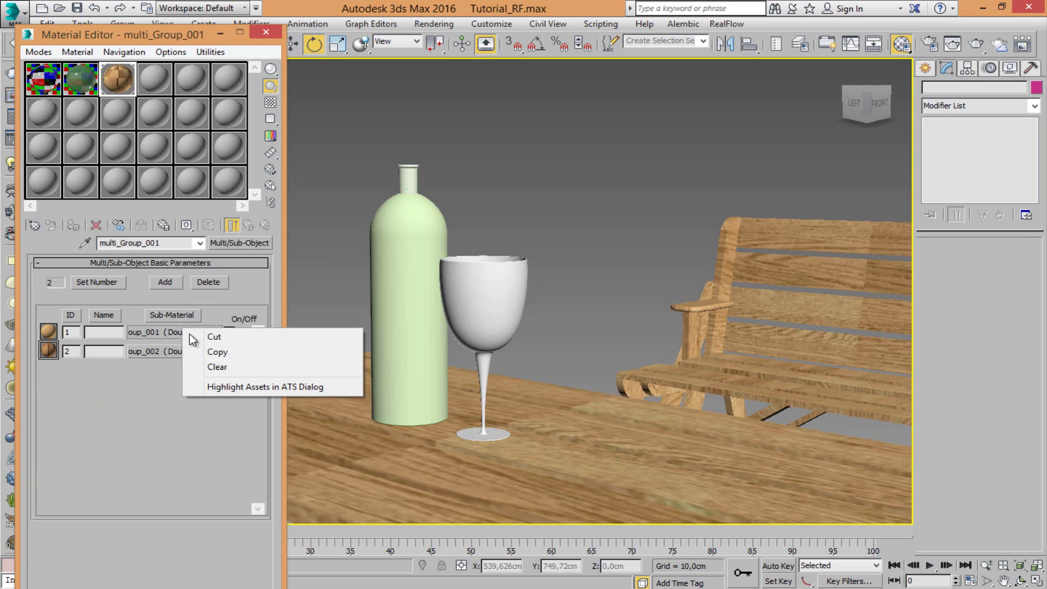
pyautogui.click(249, 243)
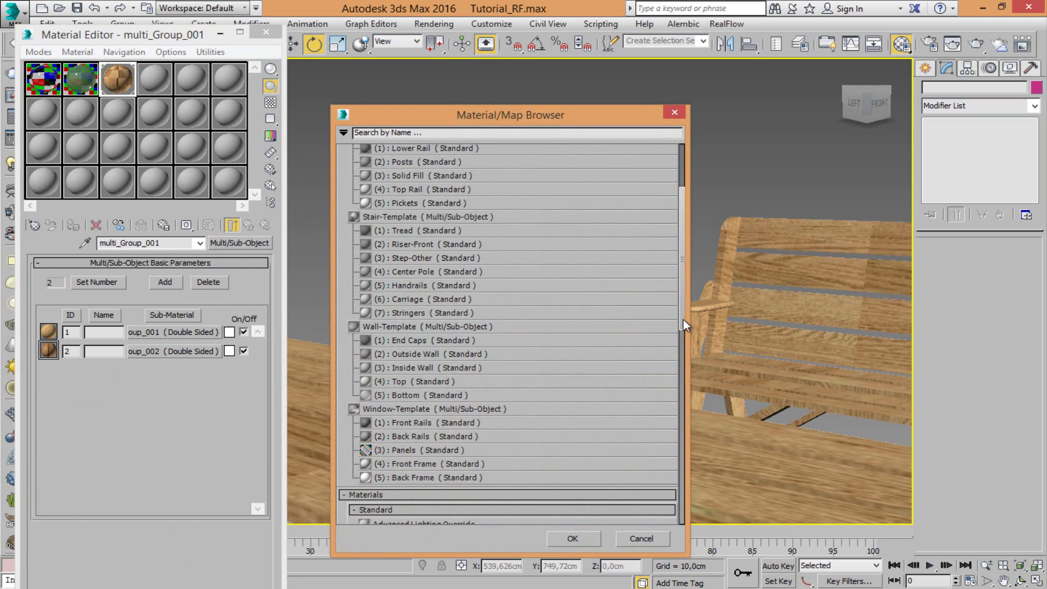
pyautogui.moveTo(683, 320); pyautogui.dragTo(593, 499)
pyautogui.doubleClick(398, 384)
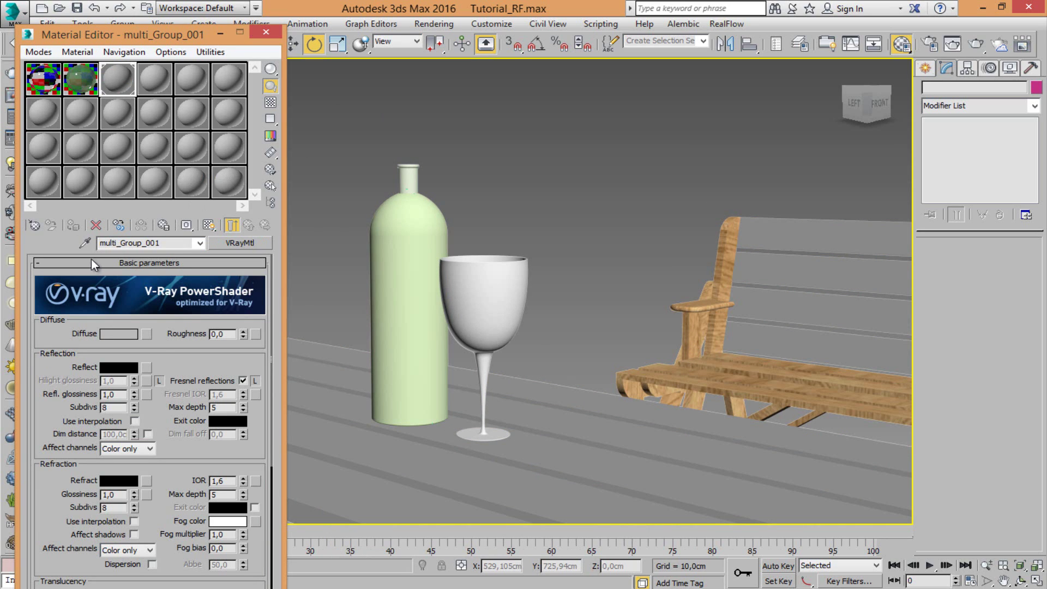
# - Load the bench's multi_Group_003 material into slot 4 and replace it with a VRayMtl
pyautogui.click(84, 242)
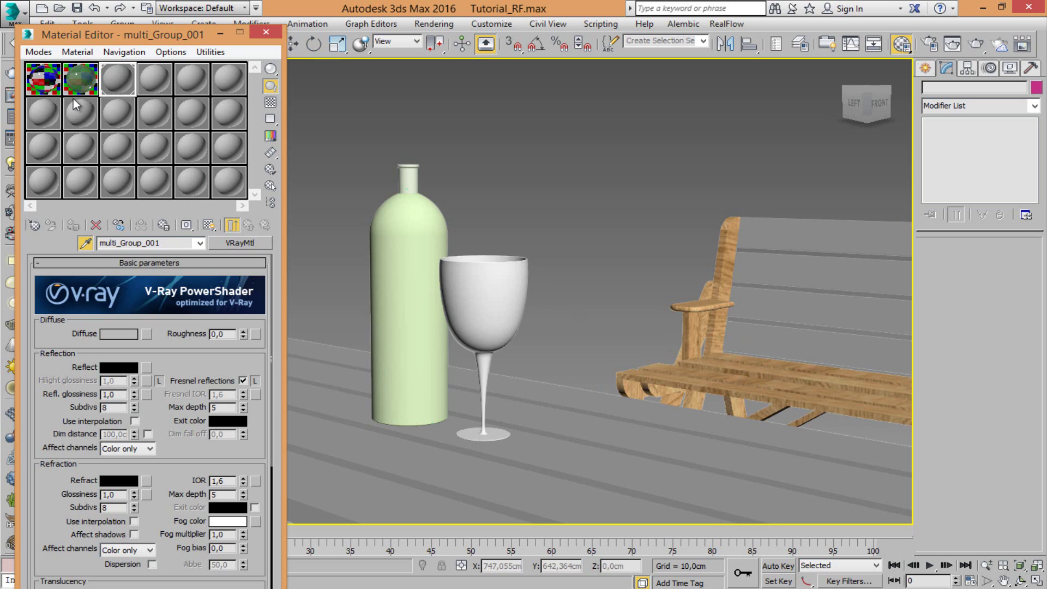
pyautogui.click(157, 80)
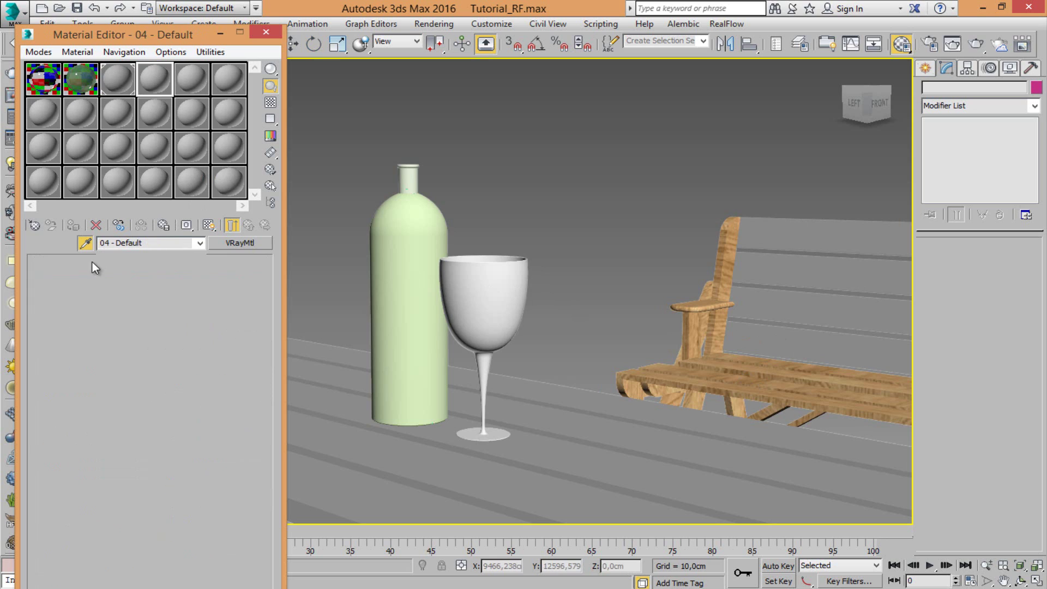
pyautogui.click(691, 370)
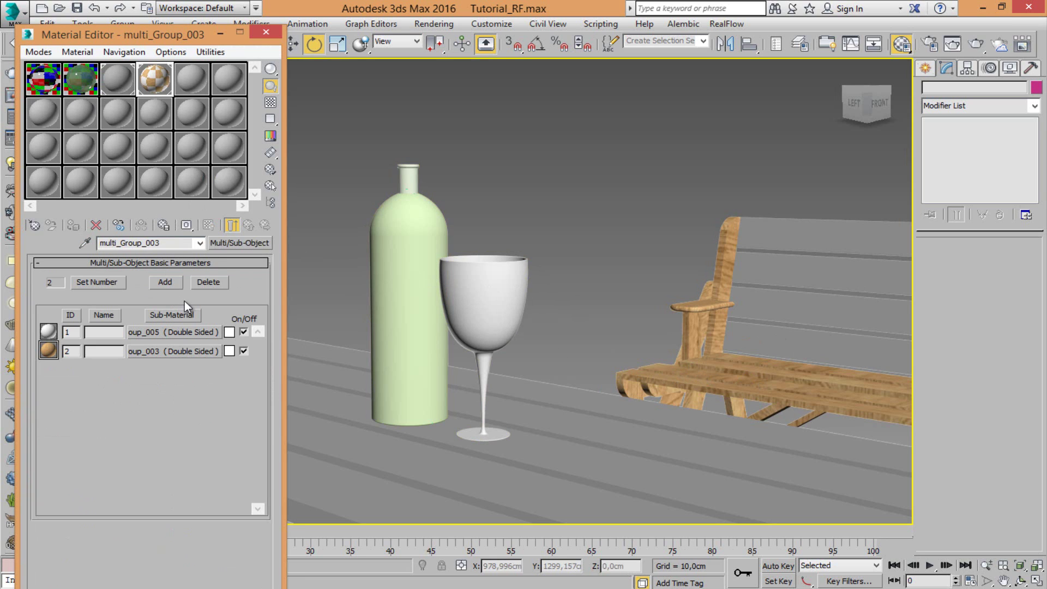
pyautogui.click(760, 380)
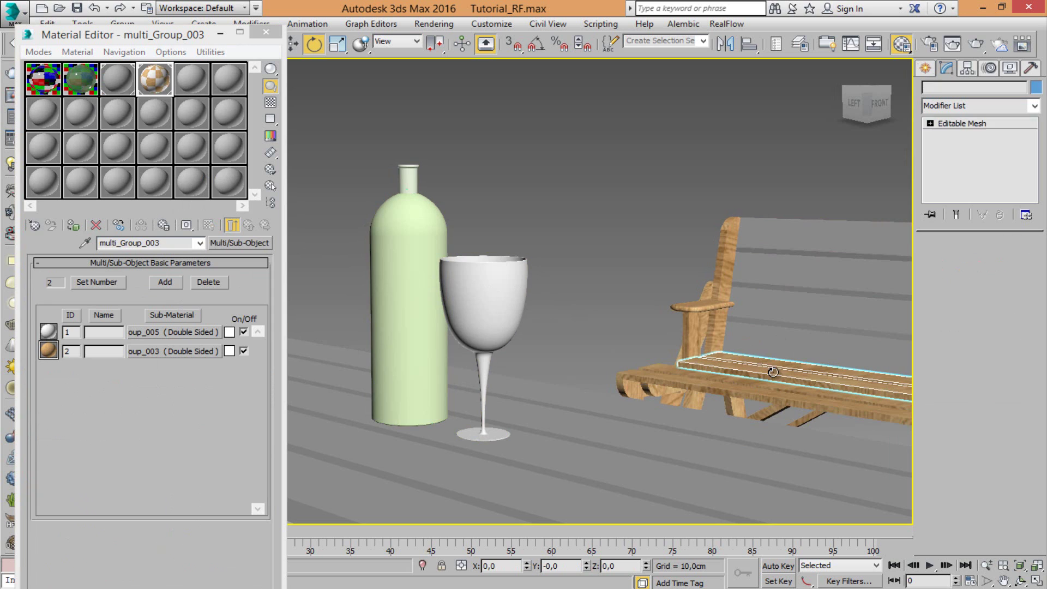
pyautogui.click(234, 244)
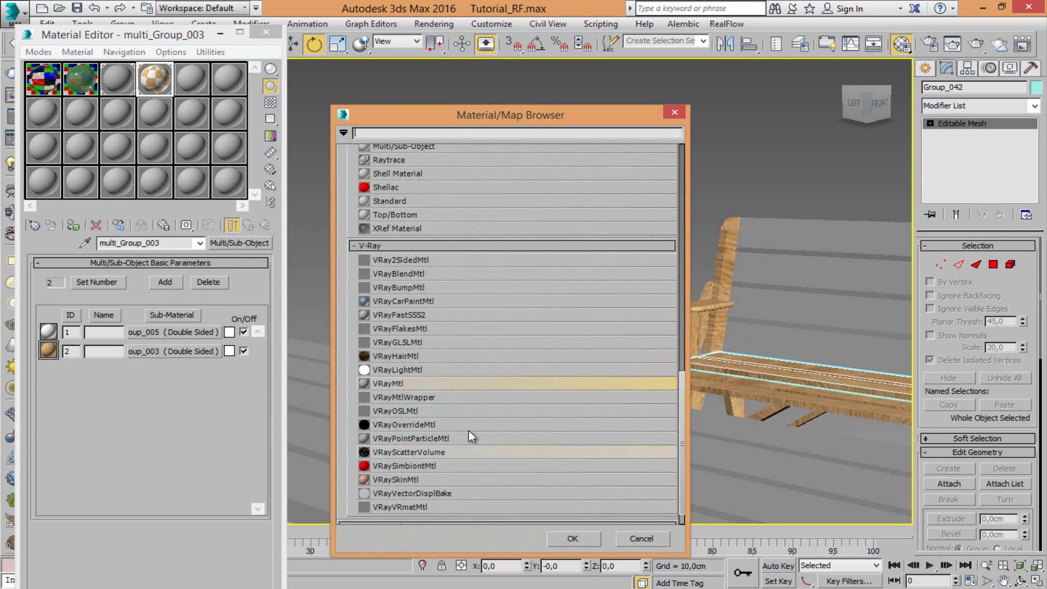
pyautogui.doubleClick(413, 384)
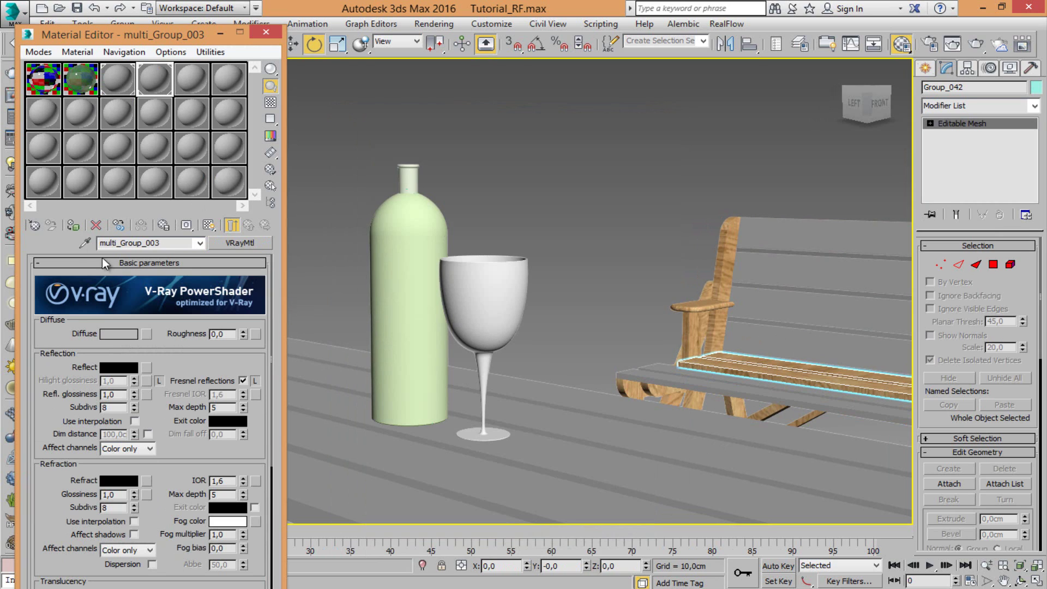
# - Pick the bench seat's dbl_Group_003 material, make it a VRayMtl, and bring the seat into view
pyautogui.click(85, 243)
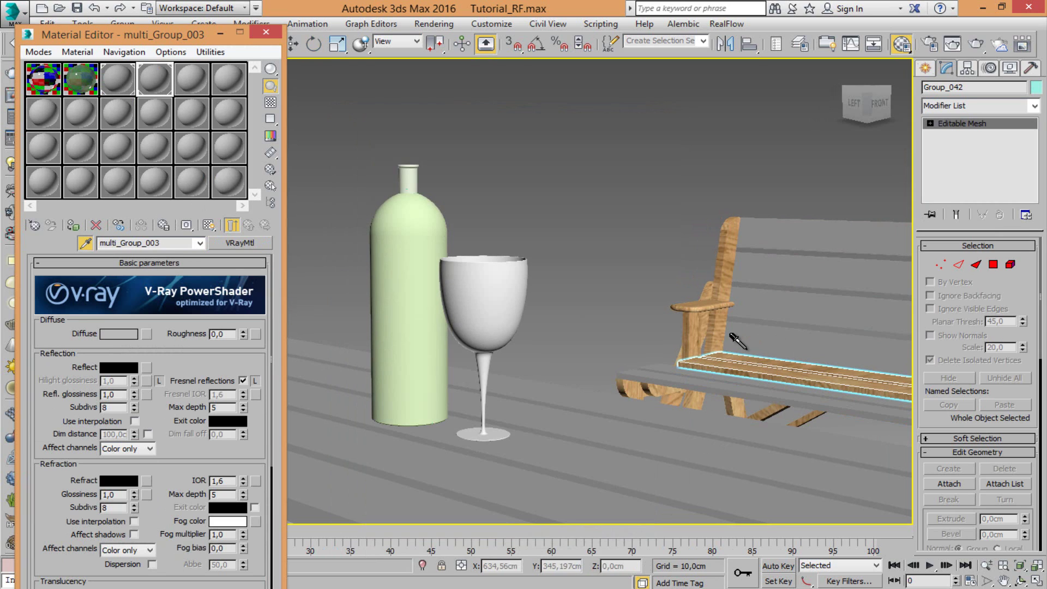
pyautogui.click(723, 361)
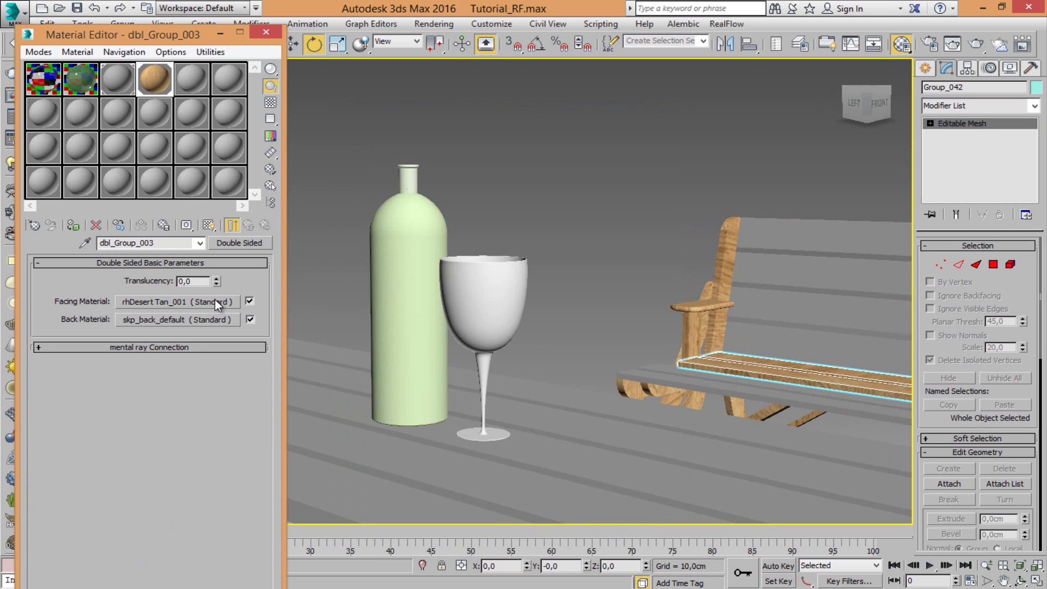
pyautogui.click(243, 240)
pyautogui.doubleClick(393, 382)
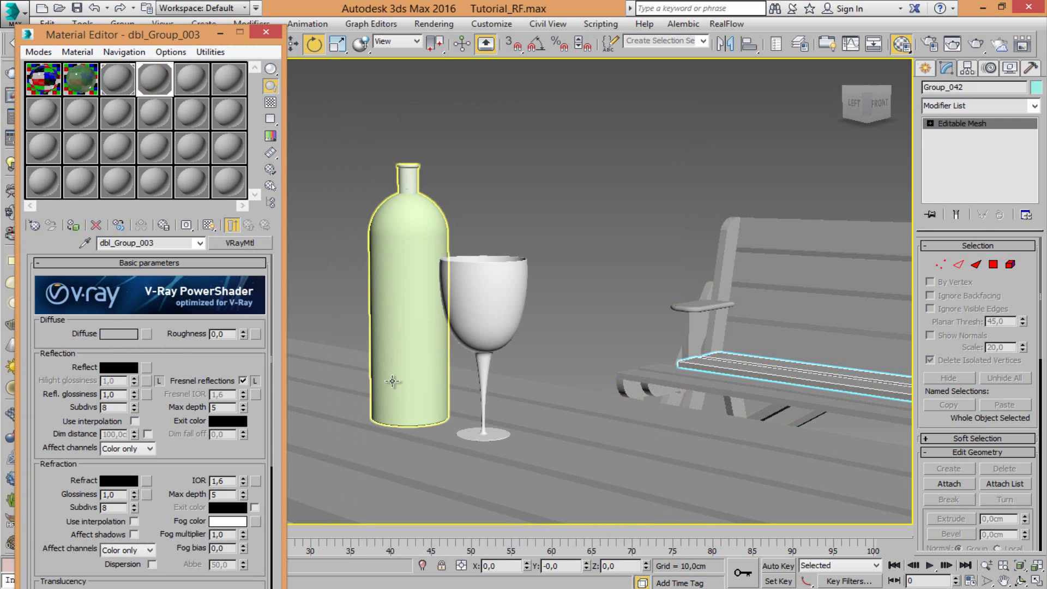
pyautogui.scroll(5, 392, 382)
pyautogui.moveTo(392, 382); pyautogui.dragTo(518, 237, button='middle')
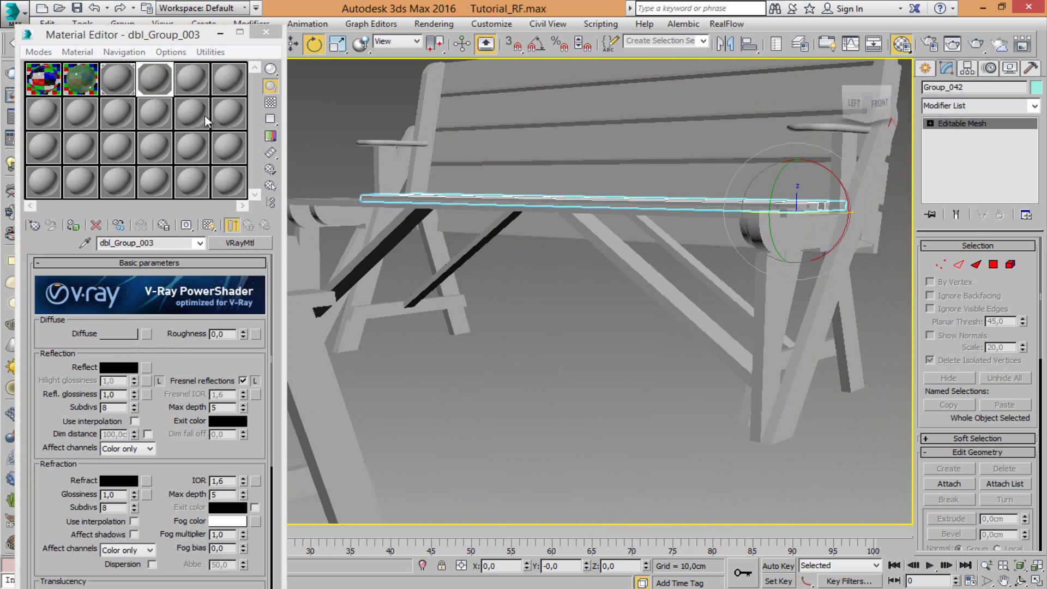
# - Pick the bench's dbl_Group_003 material into sample slot 5
pyautogui.click(191, 81)
pyautogui.click(86, 243)
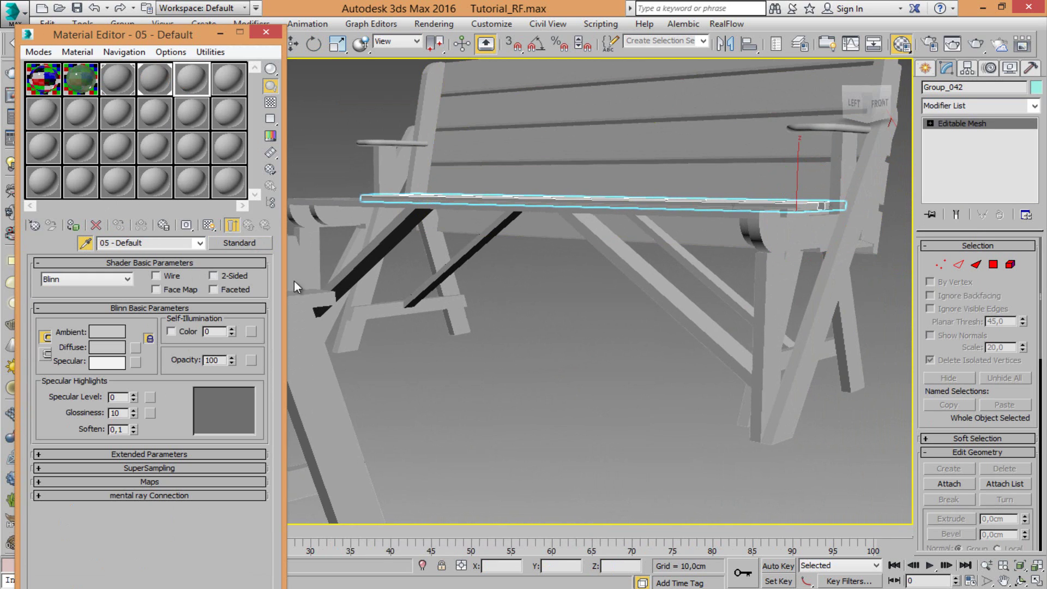
pyautogui.click(351, 250)
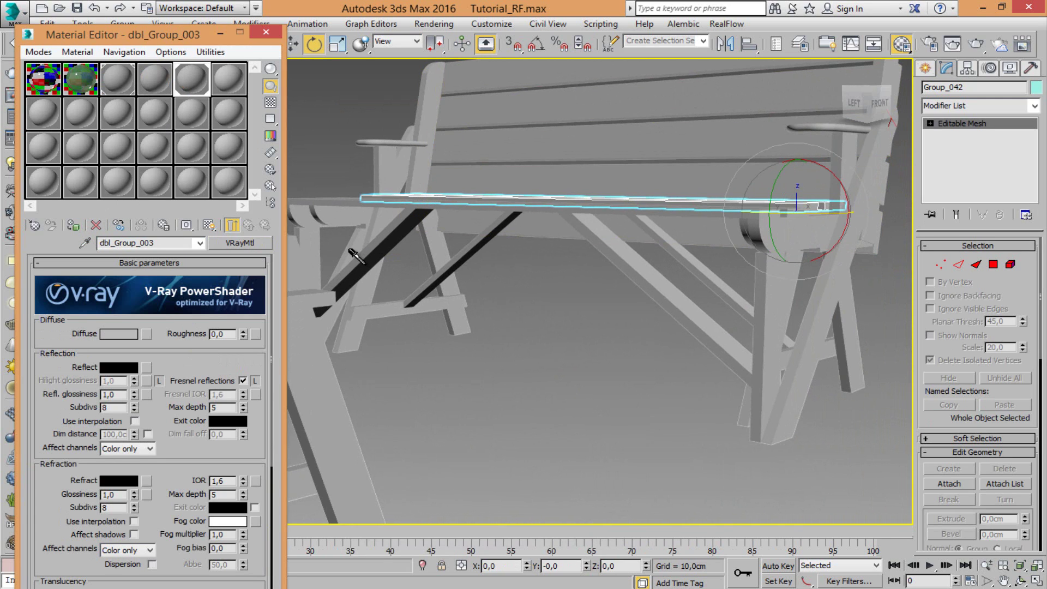
pyautogui.scroll(-10, 658, 334)
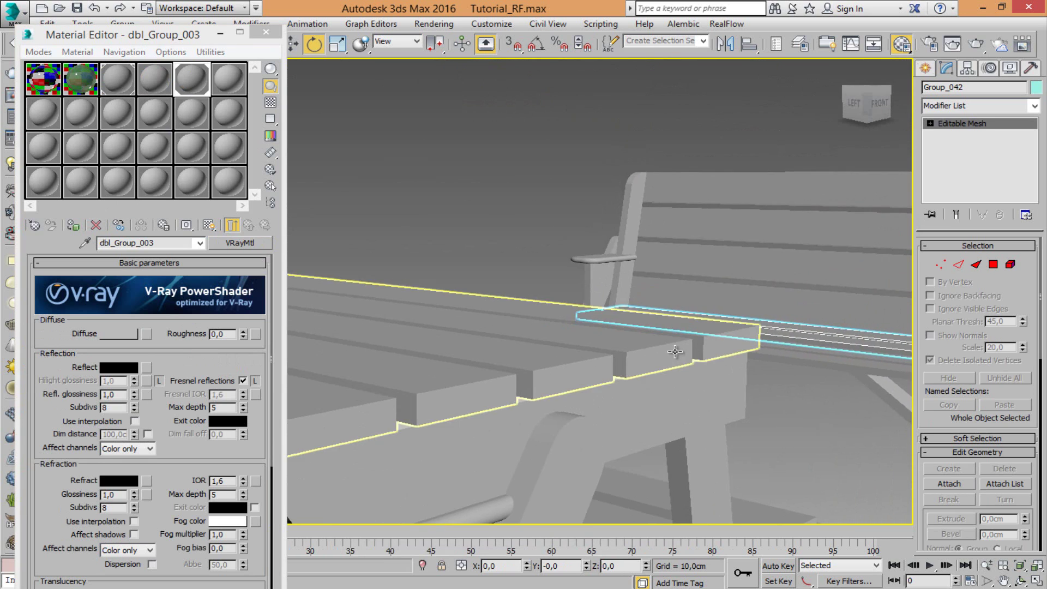
pyautogui.scroll(10, 658, 334)
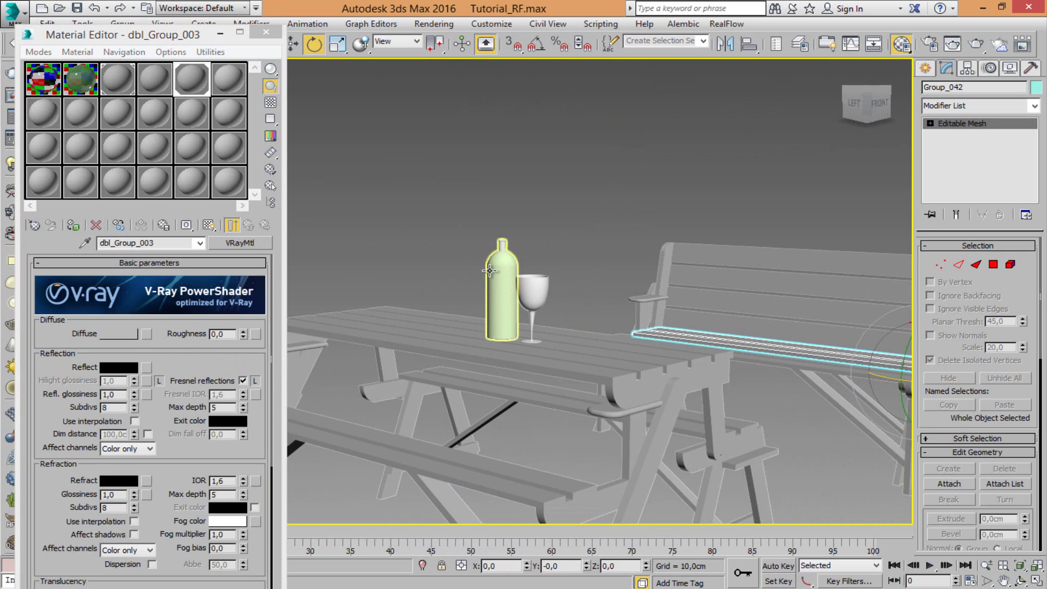
# - Frame the picnic table and bench in the viewport, then bring up the Scene Explorer
pyautogui.moveTo(86, 92); pyautogui.dragTo(502, 306)
pyautogui.moveTo(513, 337); pyautogui.dragTo(588, 353, button='middle')
pyautogui.scroll(-3, 586, 273)
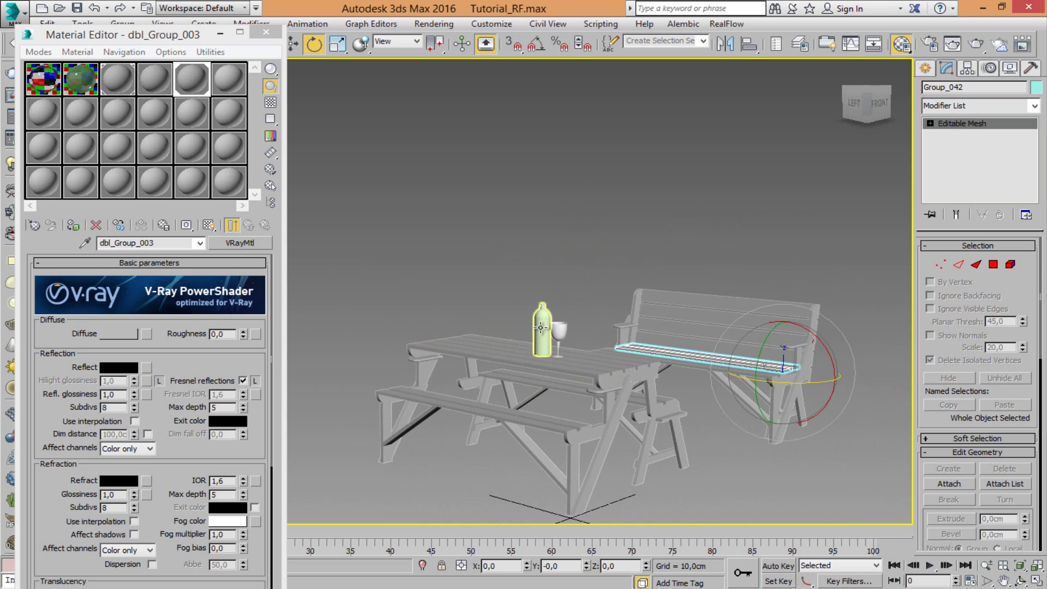
pyautogui.scroll(5, 567, 357)
pyautogui.scroll(-3, 577, 357)
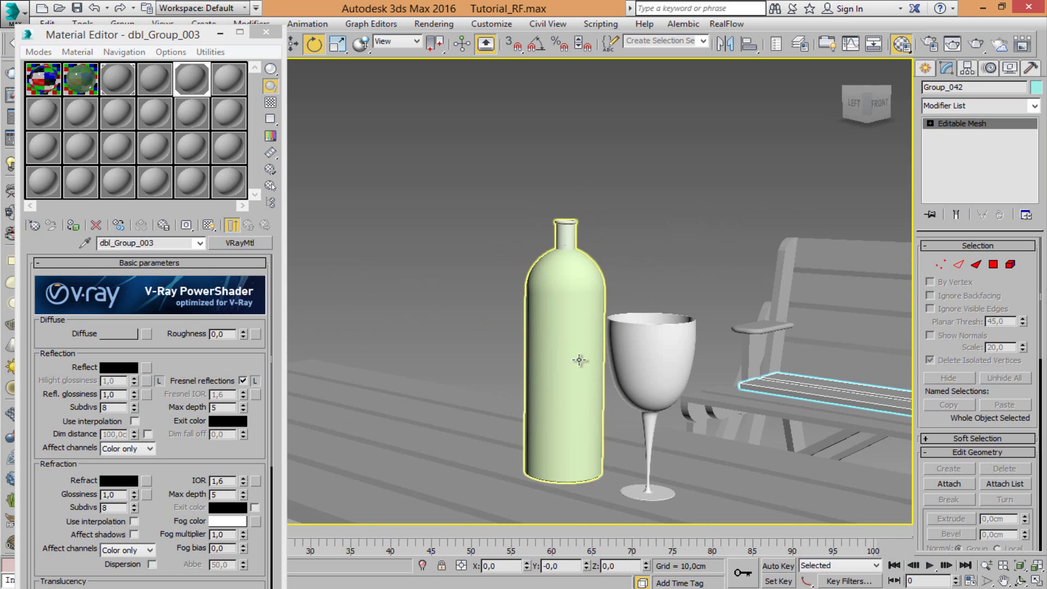
pyautogui.scroll(3, 468, 318)
pyautogui.moveTo(468, 318); pyautogui.dragTo(502, 336, button='middle')
pyautogui.scroll(-5, 515, 347)
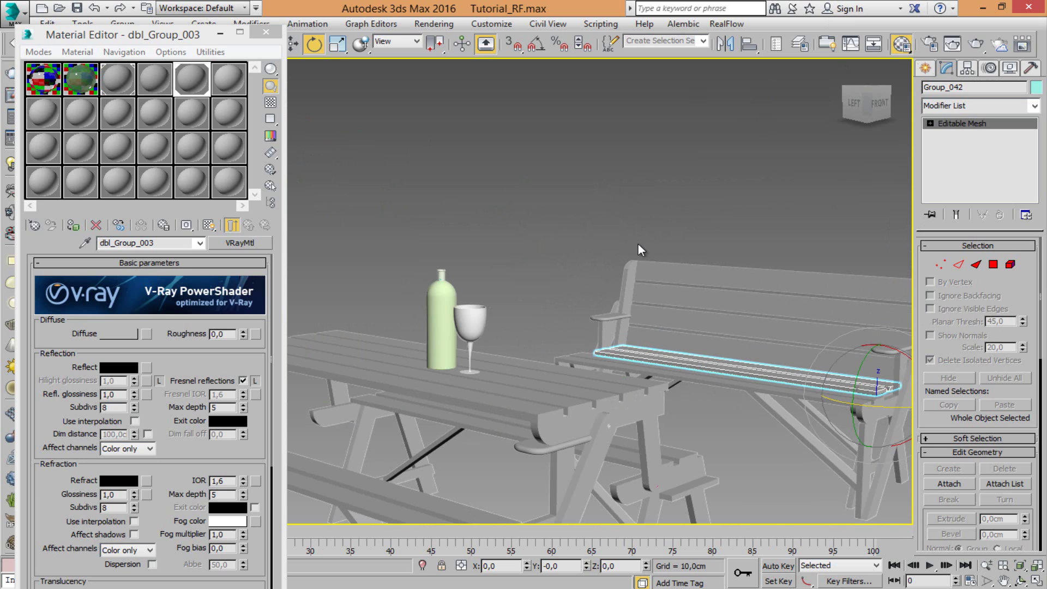
pyautogui.scroll(-3, 638, 244)
pyautogui.scroll(3, 638, 244)
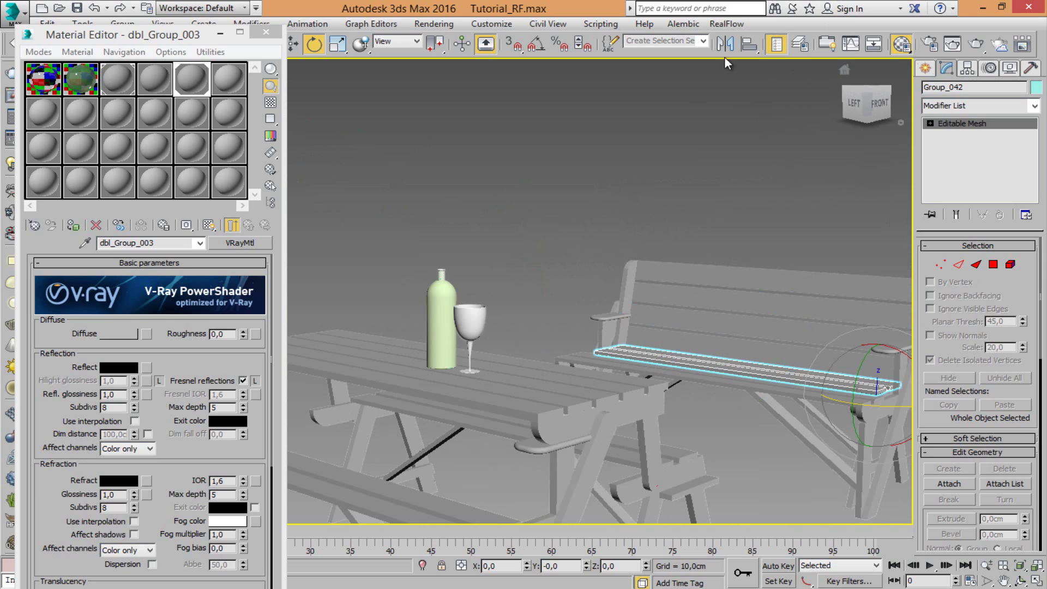
pyautogui.hotkey('alt', 'ctrl', 'o')
# - Dock the Scene Explorer on the left and hide the BottleGlass layer
pyautogui.moveTo(458, 191); pyautogui.dragTo(104, 163)
pyautogui.moveTo(276, 479); pyautogui.dragTo(271, 232)
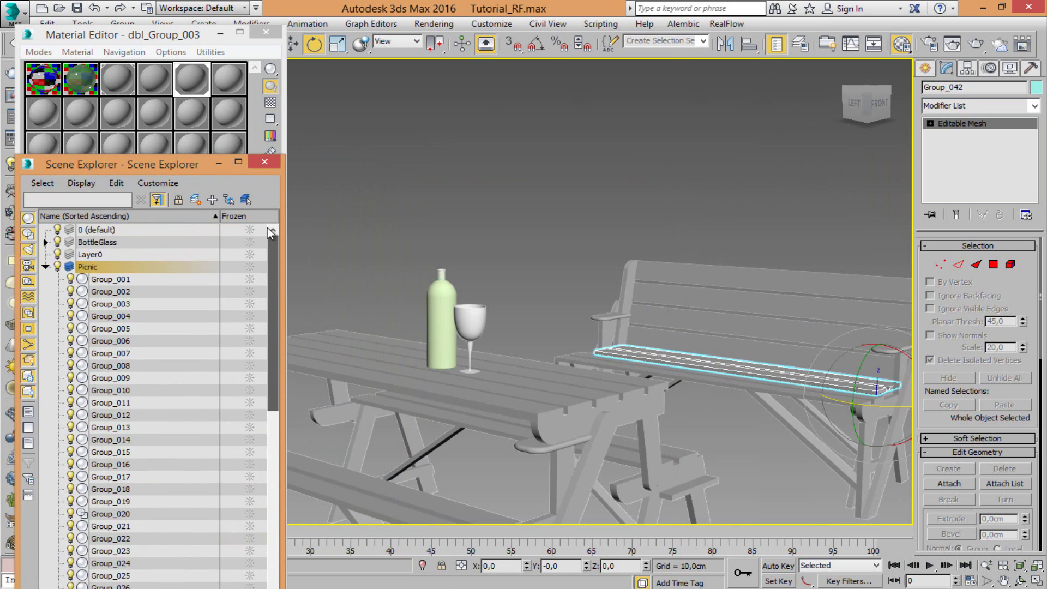
pyautogui.click(58, 242)
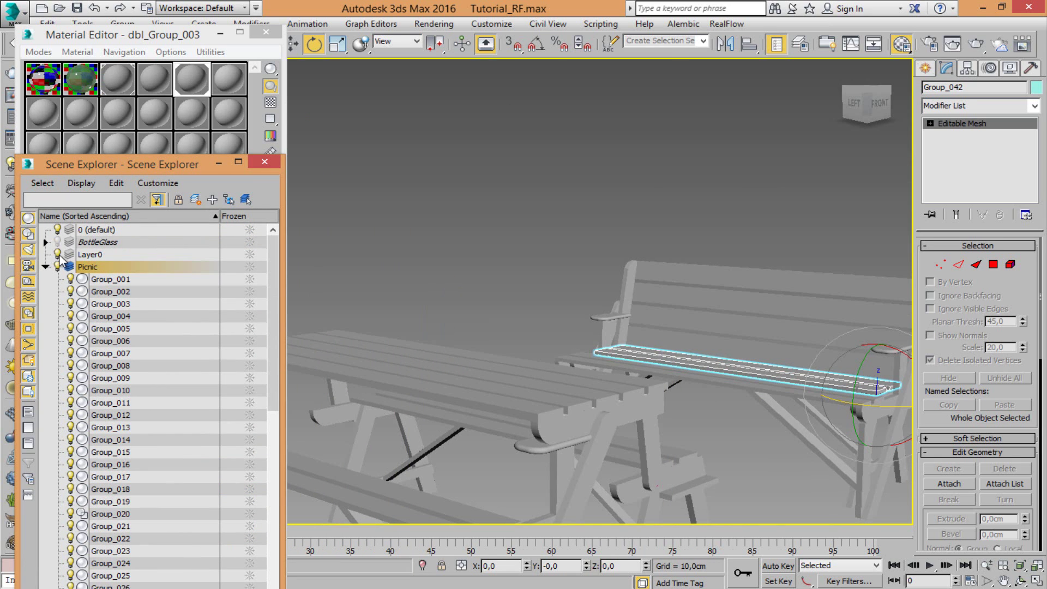
pyautogui.moveTo(276, 281); pyautogui.dragTo(152, 207)
pyautogui.moveTo(141, 172); pyautogui.dragTo(141, 126)
pyautogui.scroll(-5, 606, 344)
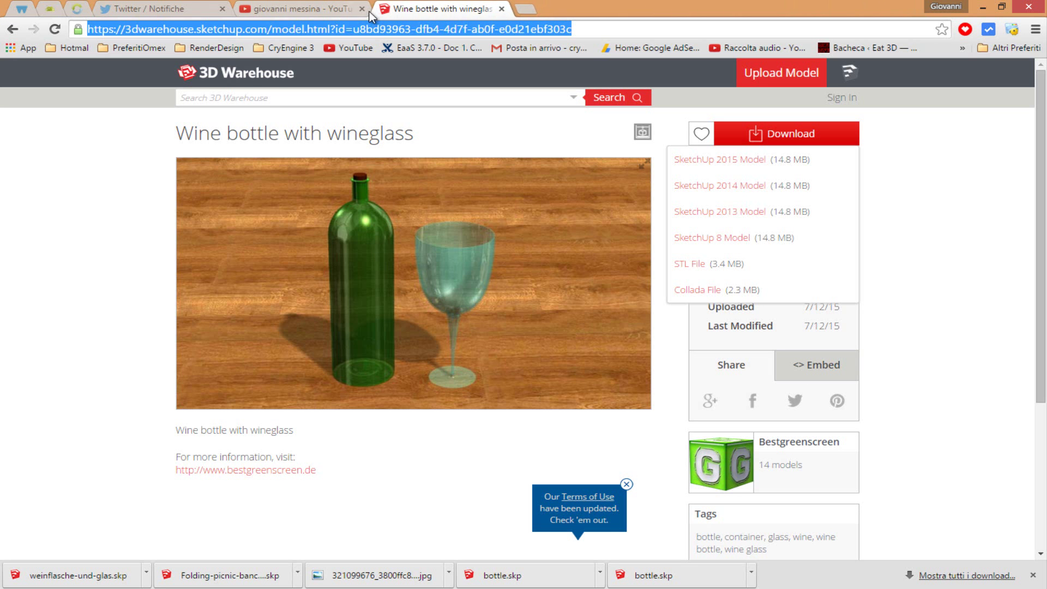
# - Close the Twitter tab and run a Google Images search for 'wood'
pyautogui.click(224, 10)
pyautogui.click(221, 9)
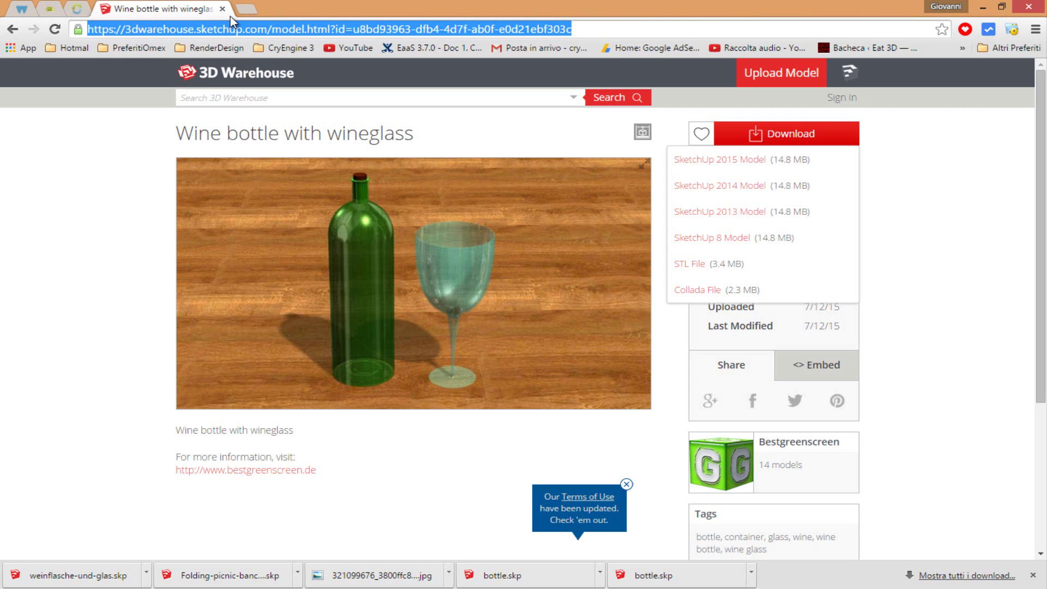
pyautogui.write('wood')
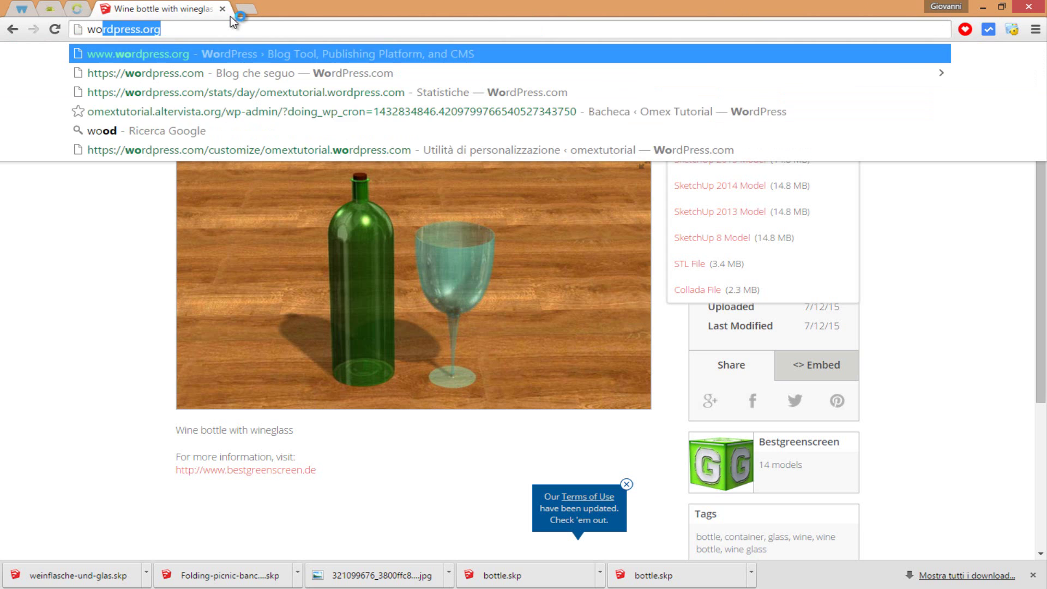
pyautogui.press('Return')
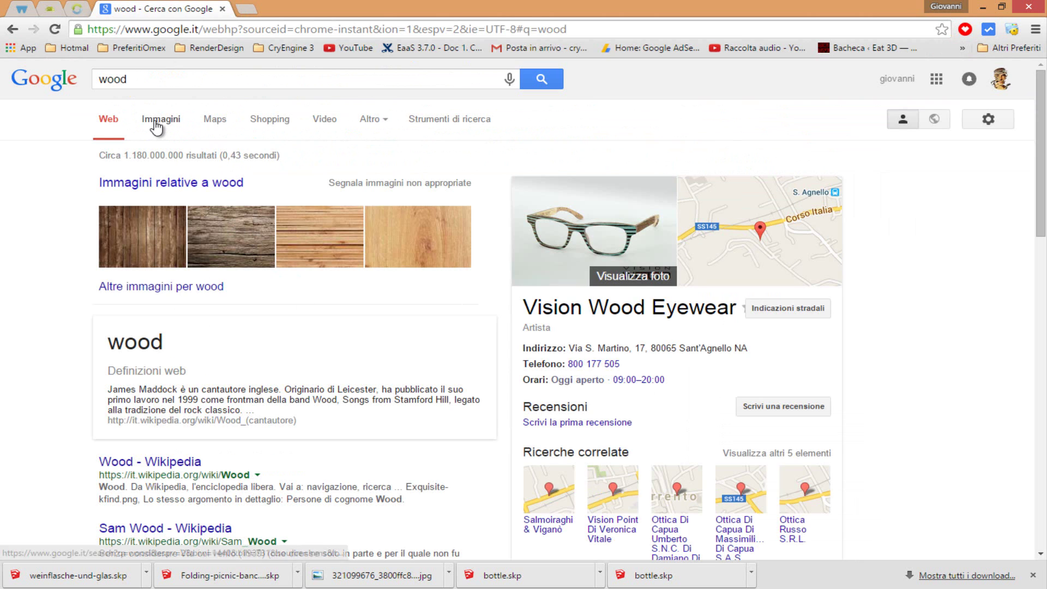
pyautogui.click(160, 119)
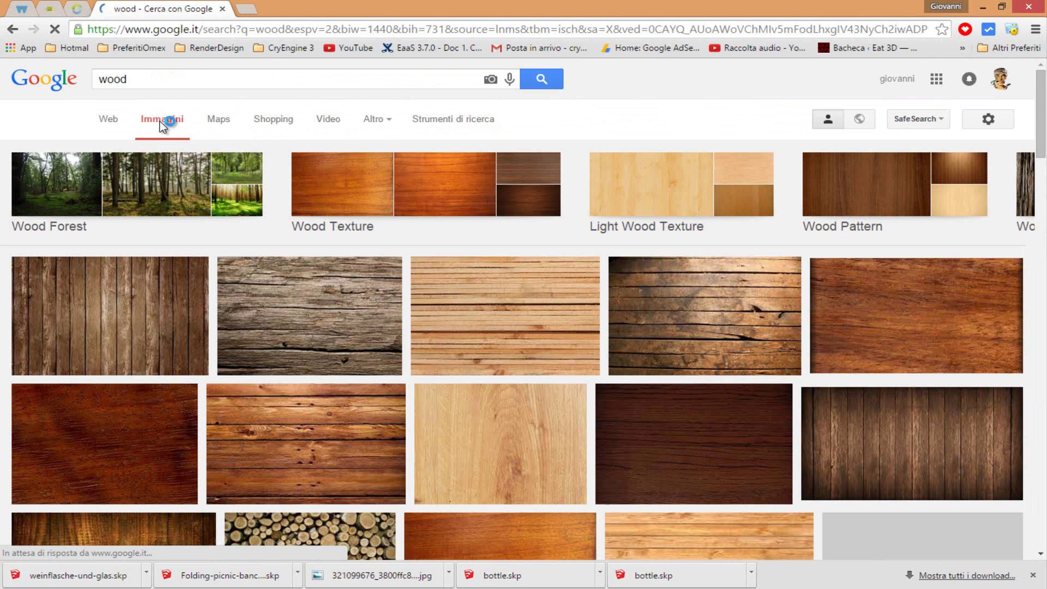
# - Filter results to Grandi size and open the light wood texture at full size
pyautogui.click(453, 119)
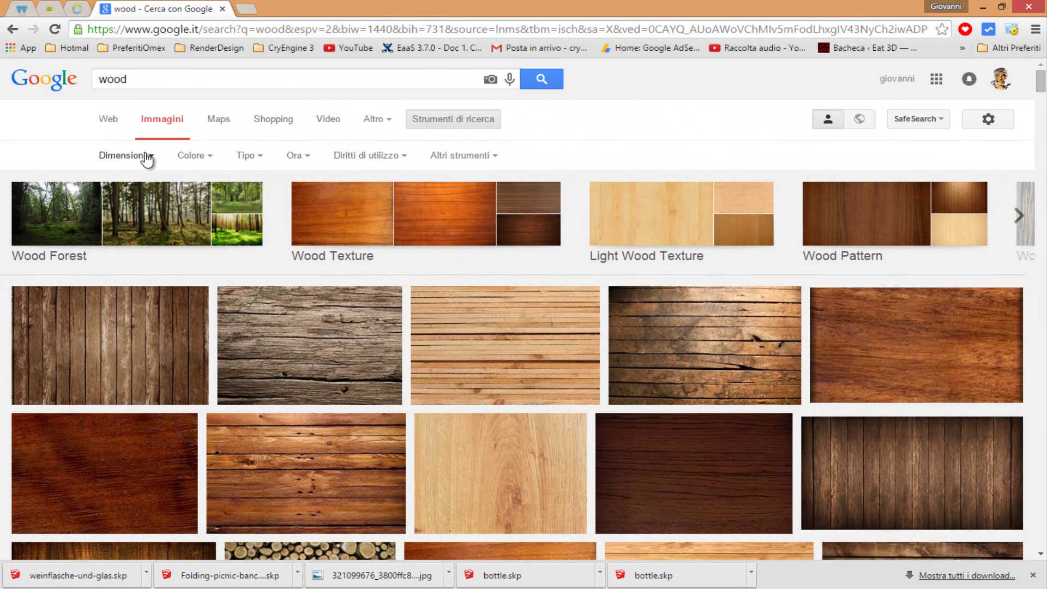
pyautogui.click(142, 156)
pyautogui.click(134, 197)
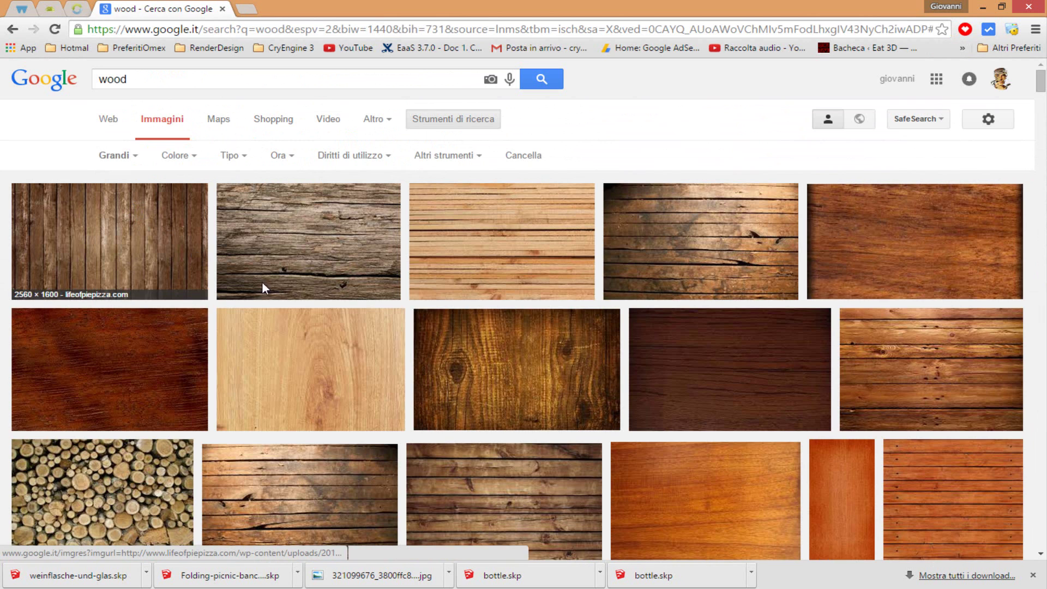
pyautogui.click(320, 355)
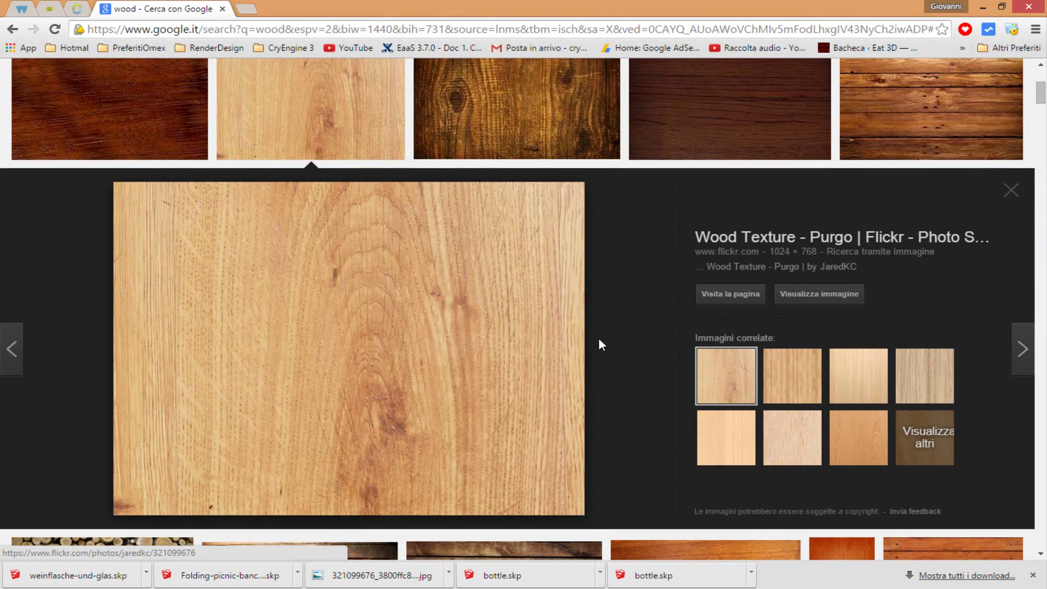
pyautogui.click(791, 295)
# - Save the wood image as 321099676_3800ffc872_b.jpg into a new Tutorial_Realflow\Maps folder
pyautogui.rightClick(334, 240)
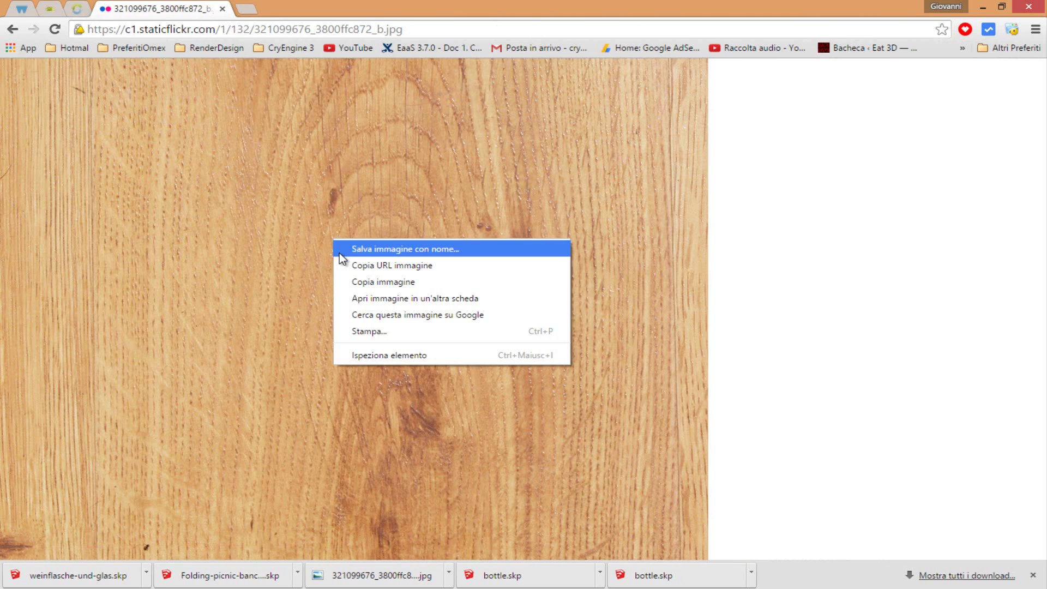
pyautogui.click(382, 249)
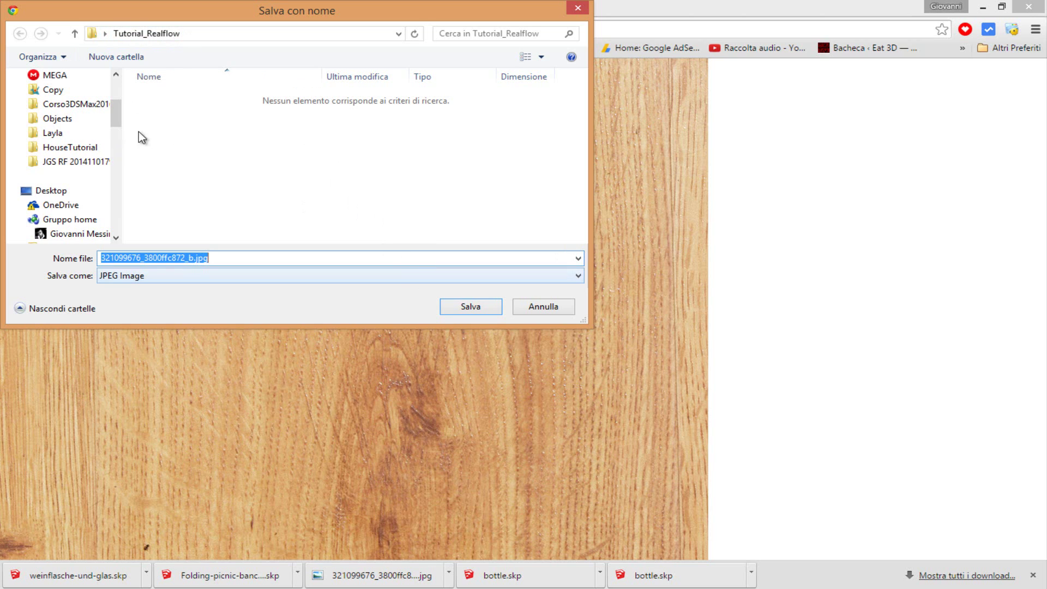
pyautogui.moveTo(117, 119); pyautogui.dragTo(155, 56)
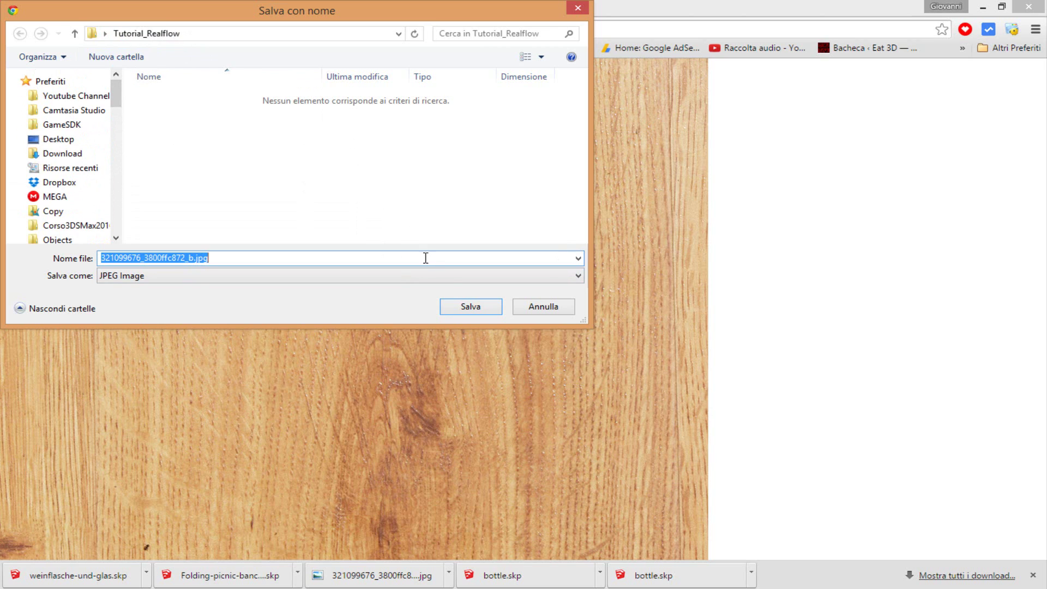
pyautogui.click(131, 57)
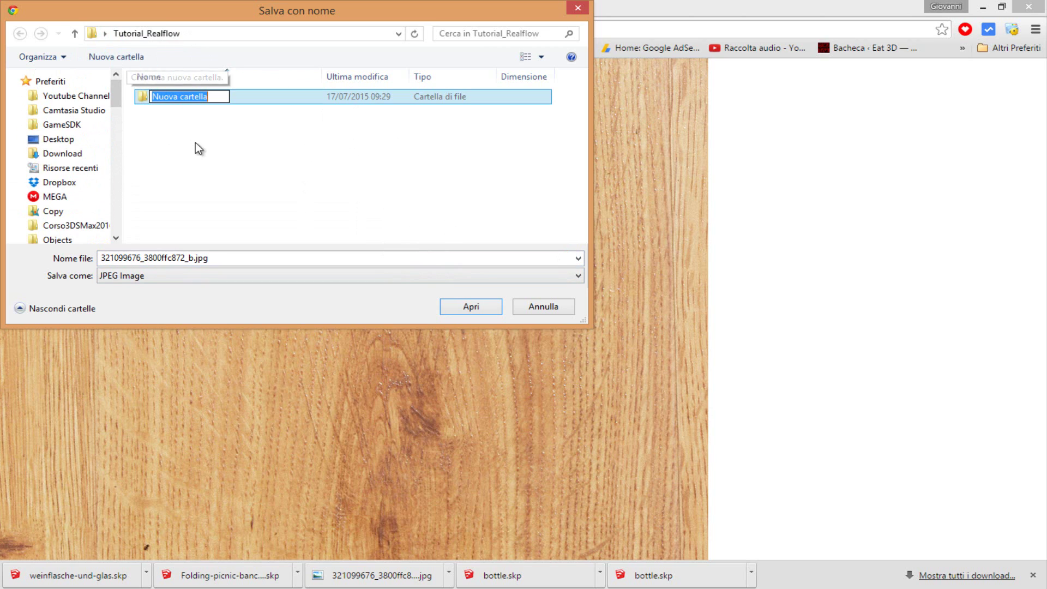
pyautogui.write('Maps')
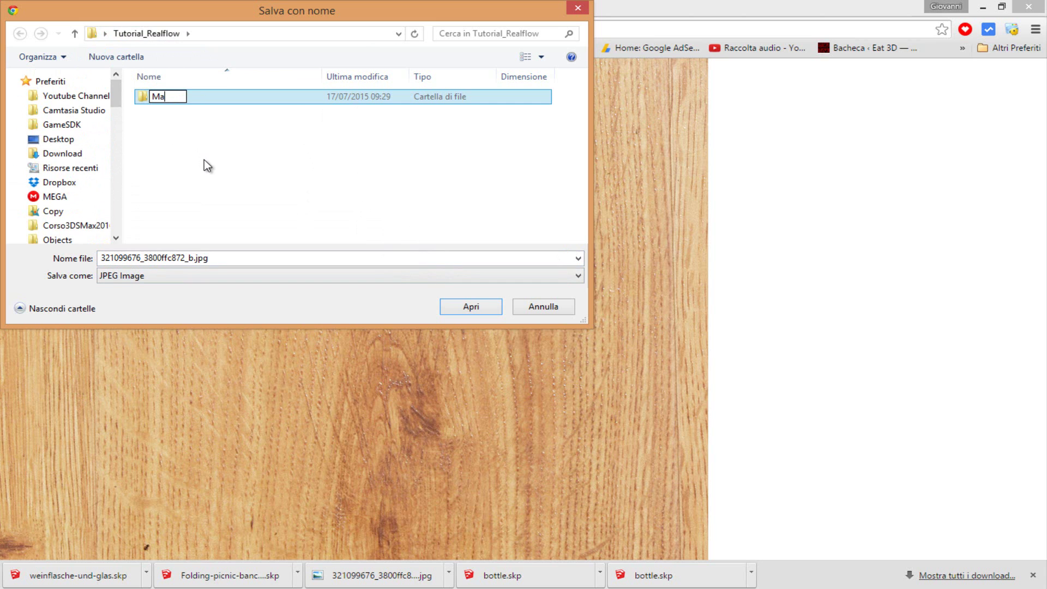
pyautogui.click(173, 146)
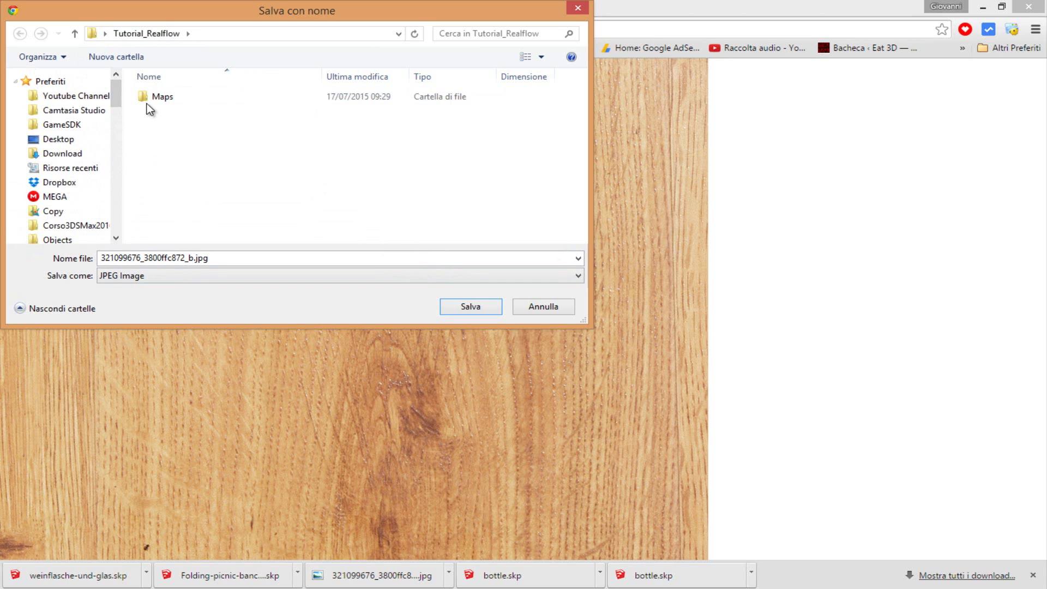
pyautogui.doubleClick(150, 99)
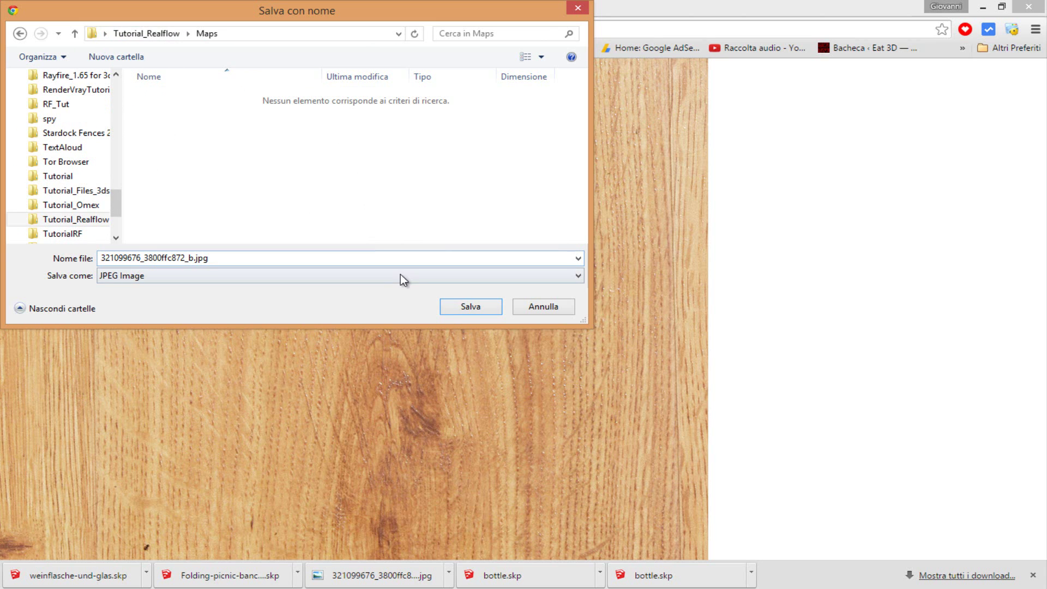
pyautogui.click(468, 306)
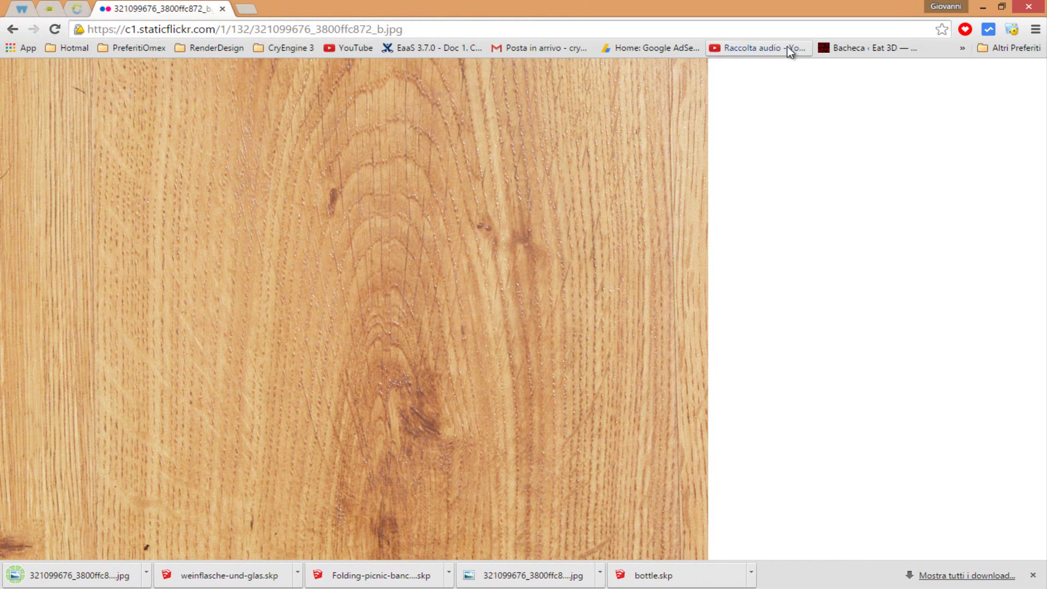
# - Load the wood JPG from Desktop\Tutorial_Realflow\Maps as the bitmap image
pyautogui.hotkey('alt', 'Tab')
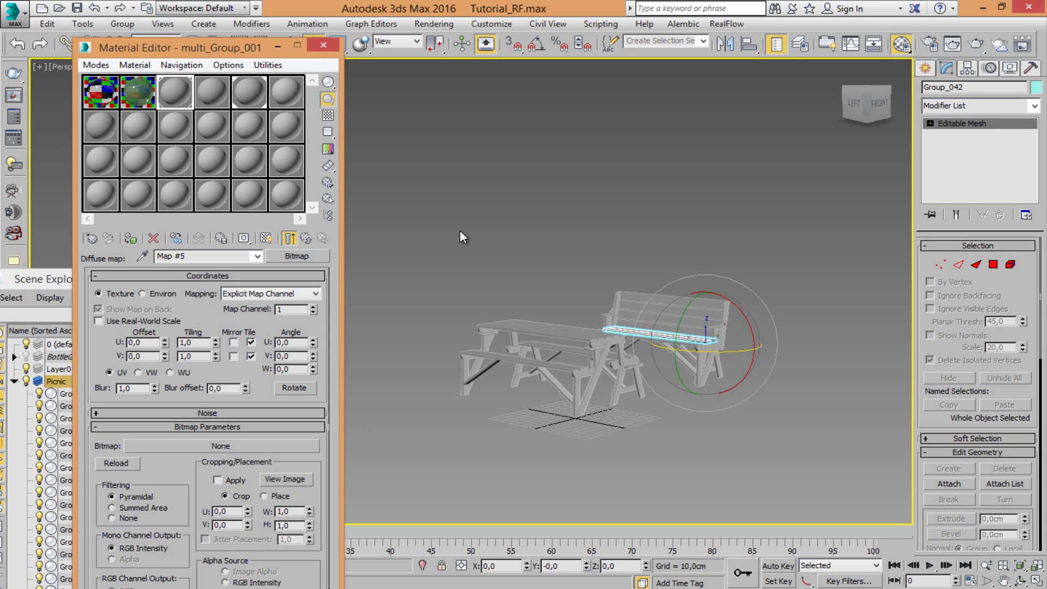
pyautogui.click(236, 446)
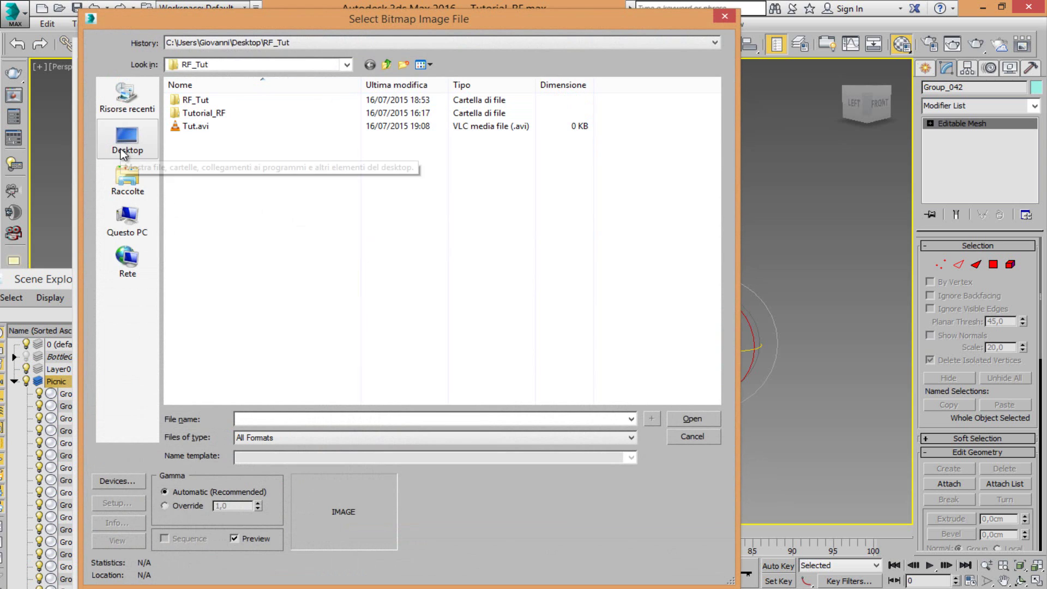
pyautogui.click(123, 154)
pyautogui.moveTo(715, 243); pyautogui.dragTo(714, 265)
pyautogui.doubleClick(568, 327)
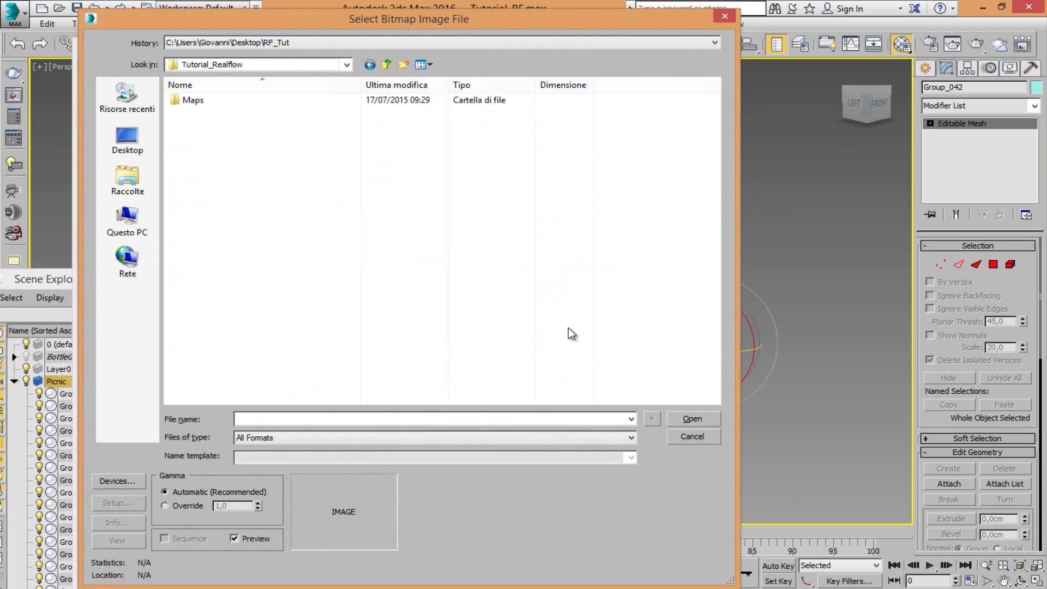
pyautogui.doubleClick(188, 103)
pyautogui.click(206, 156)
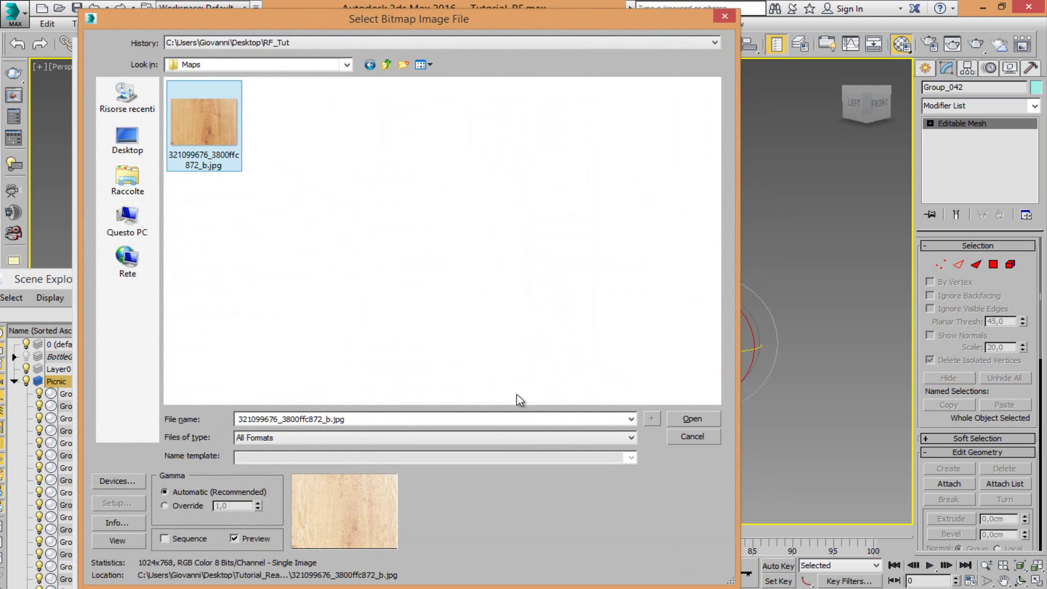
pyautogui.click(698, 422)
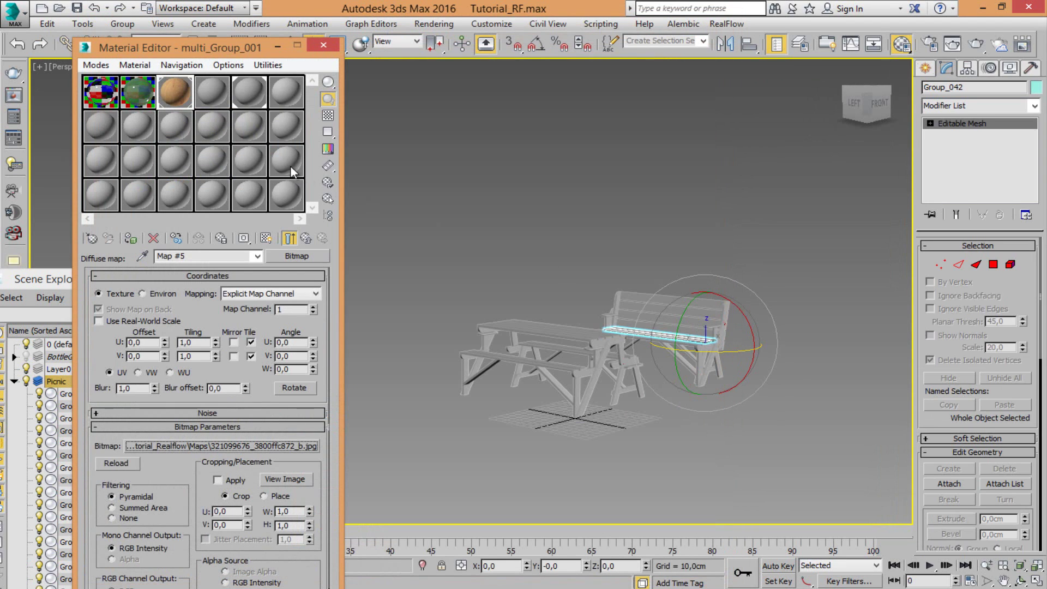
# - Show the wood texture in the viewport and frame the table and bench
pyautogui.click(266, 239)
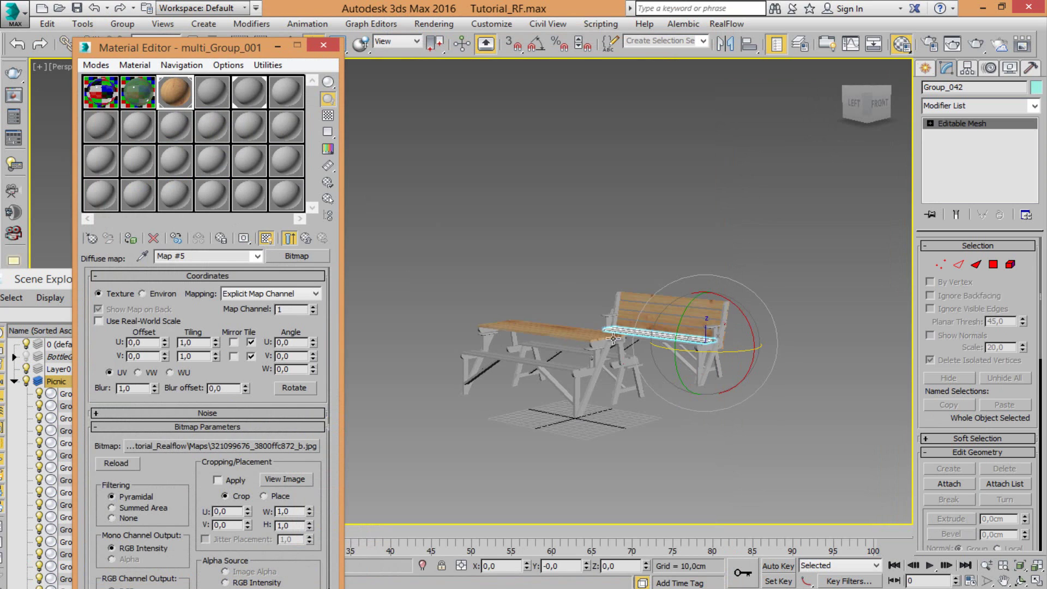
pyautogui.scroll(8, 559, 365)
pyautogui.scroll(-10, 559, 365)
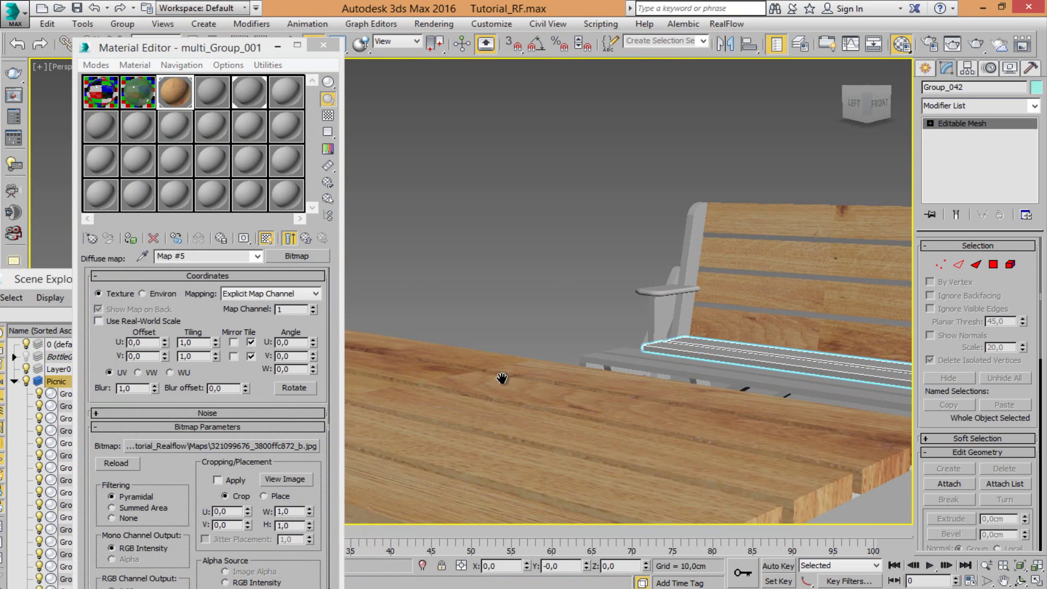
pyautogui.moveTo(582, 348); pyautogui.dragTo(561, 385, button='middle')
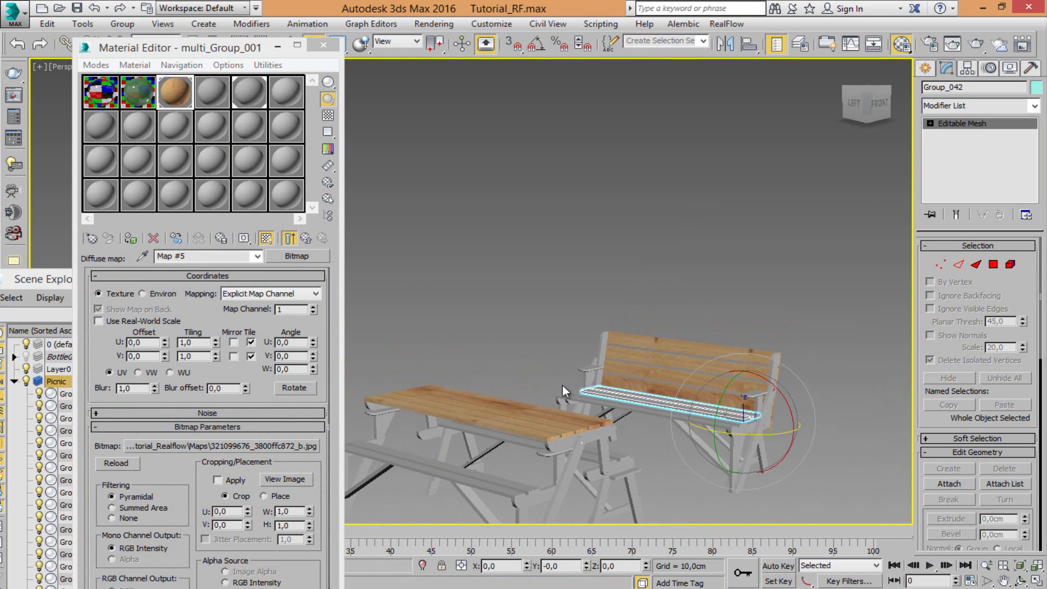
# - Eyedrop the bench seats' multi_Group_003 material into the Material Editor
pyautogui.click(212, 91)
pyautogui.click(143, 256)
pyautogui.click(518, 455)
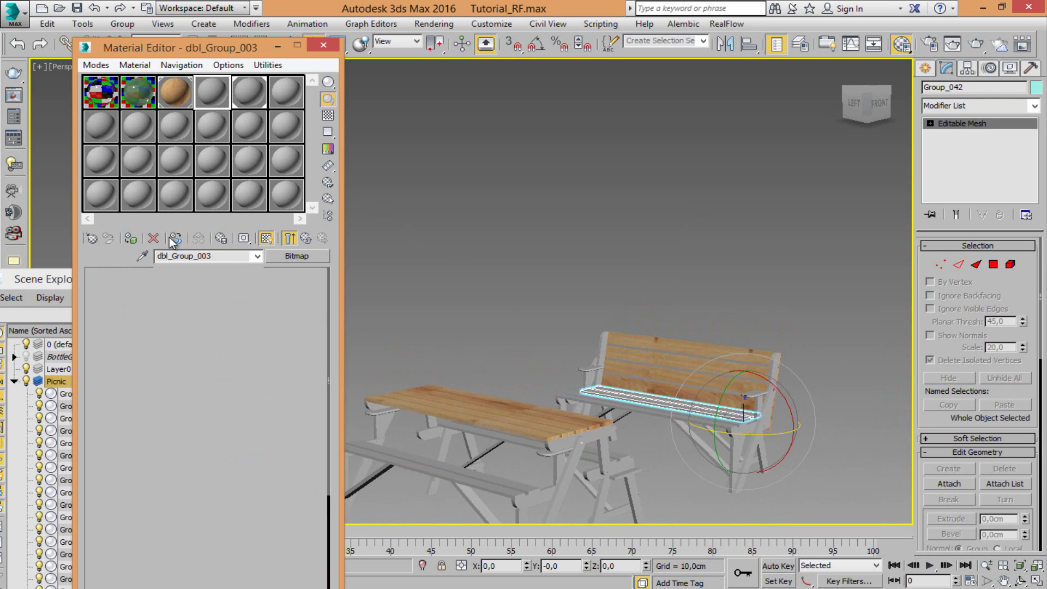
pyautogui.click(482, 476)
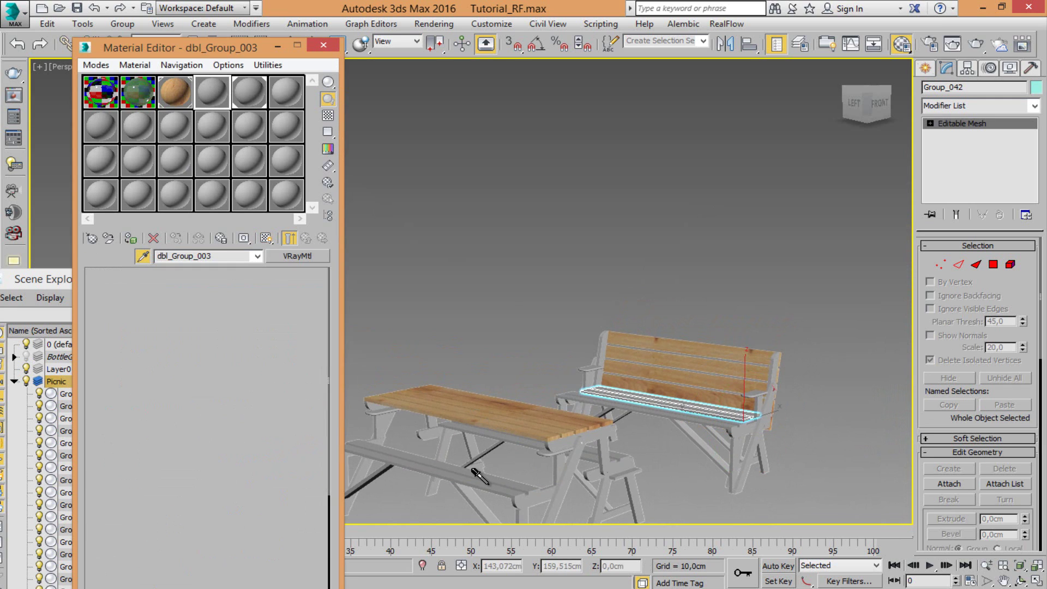
pyautogui.press('e')
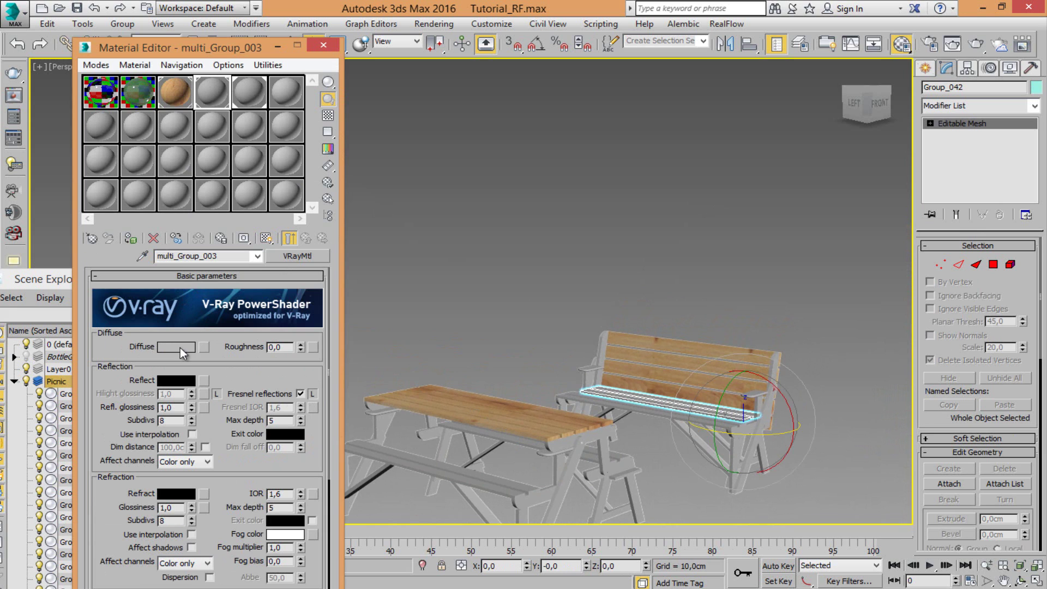
# - Give its Diffuse a Bitmap with the Tutorial_Realflow\Maps wood JPG, shown in the viewport
pyautogui.click(204, 347)
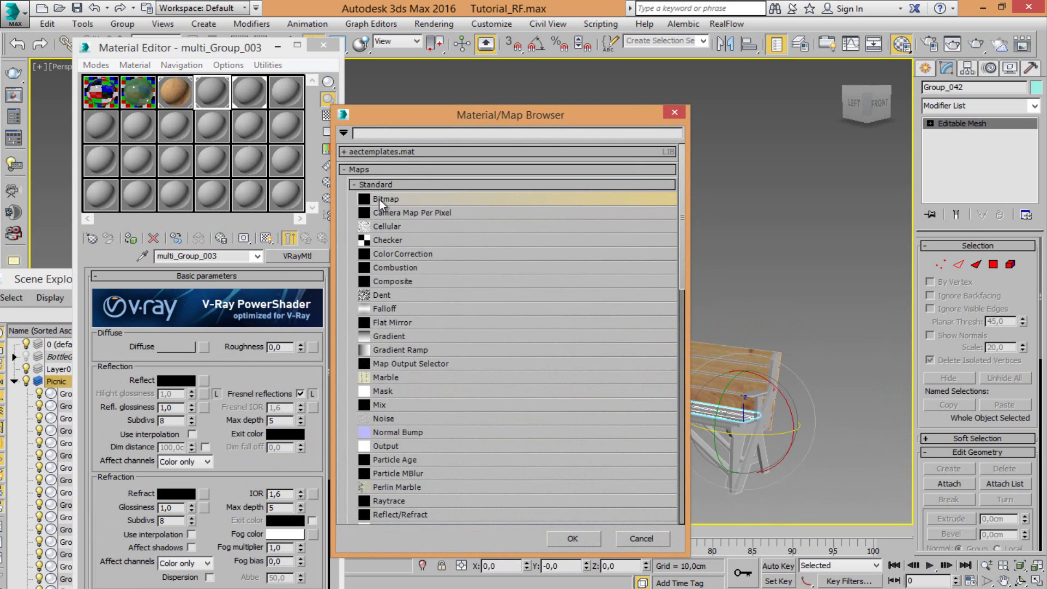
pyautogui.doubleClick(381, 197)
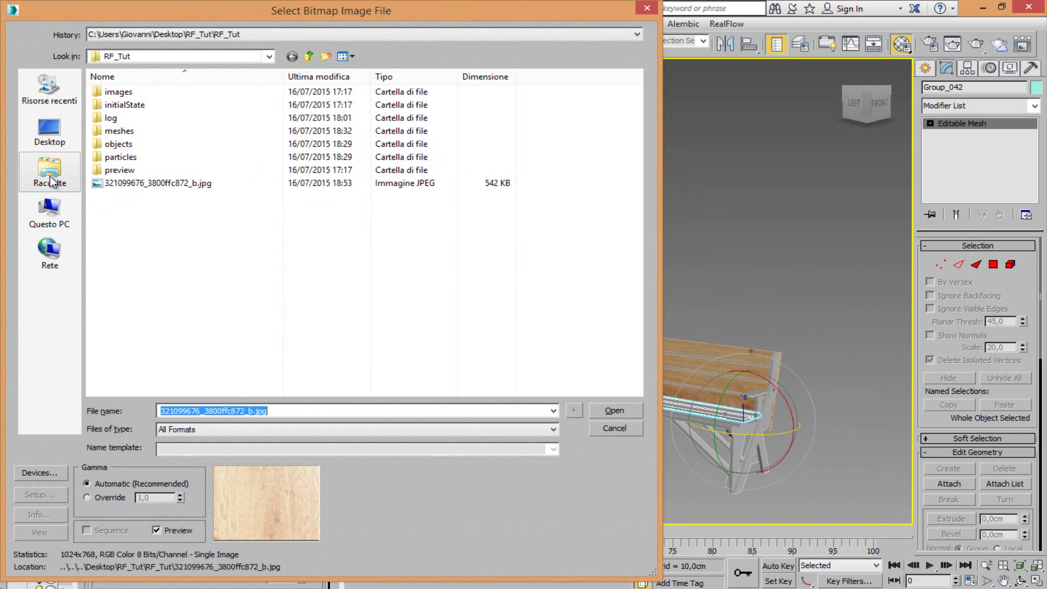
pyautogui.click(49, 143)
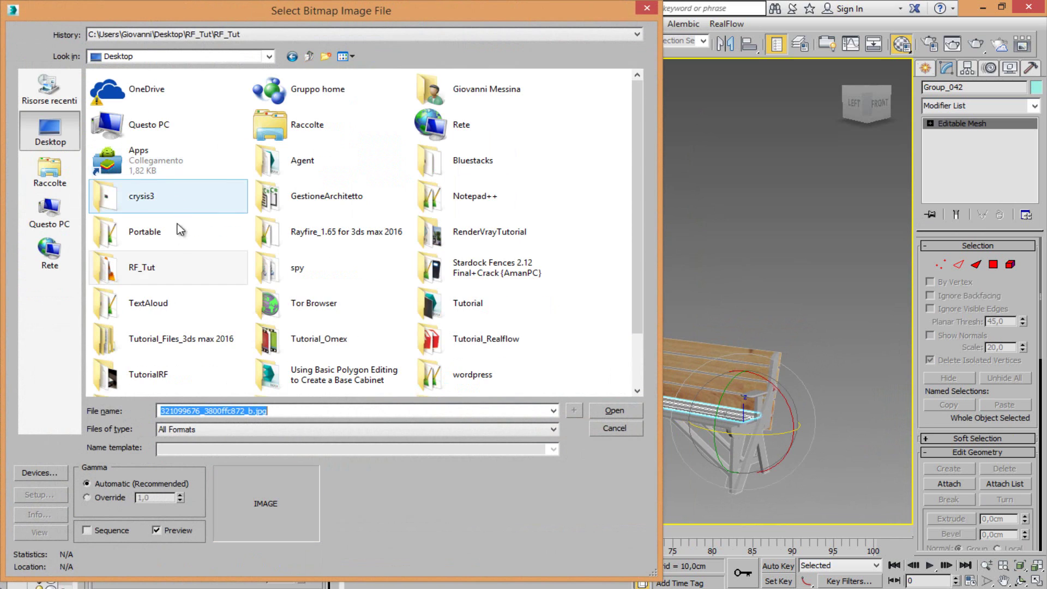
pyautogui.click(479, 340)
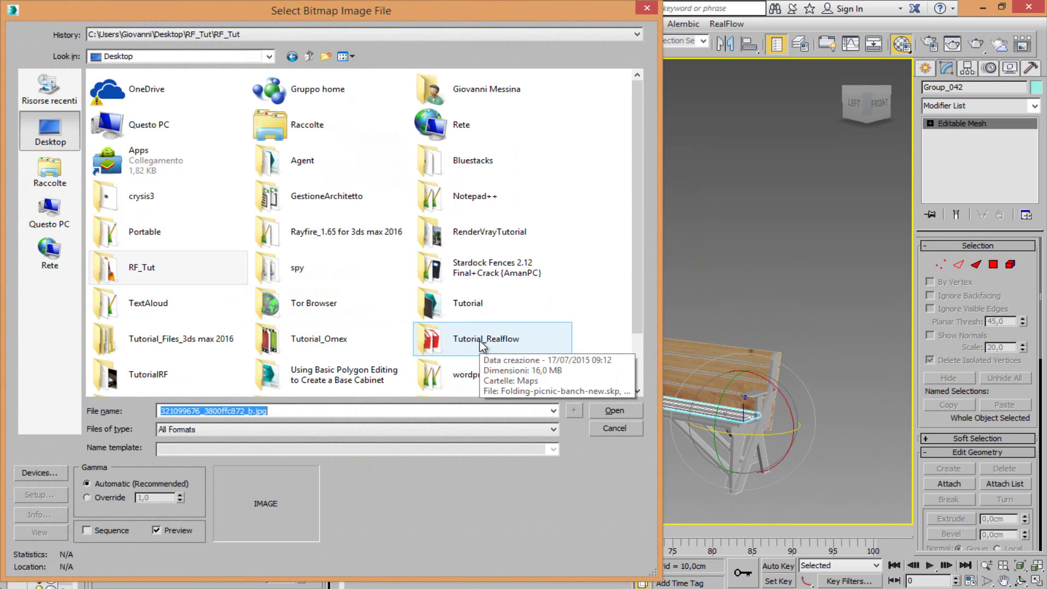
pyautogui.doubleClick(480, 340)
pyautogui.doubleClick(115, 93)
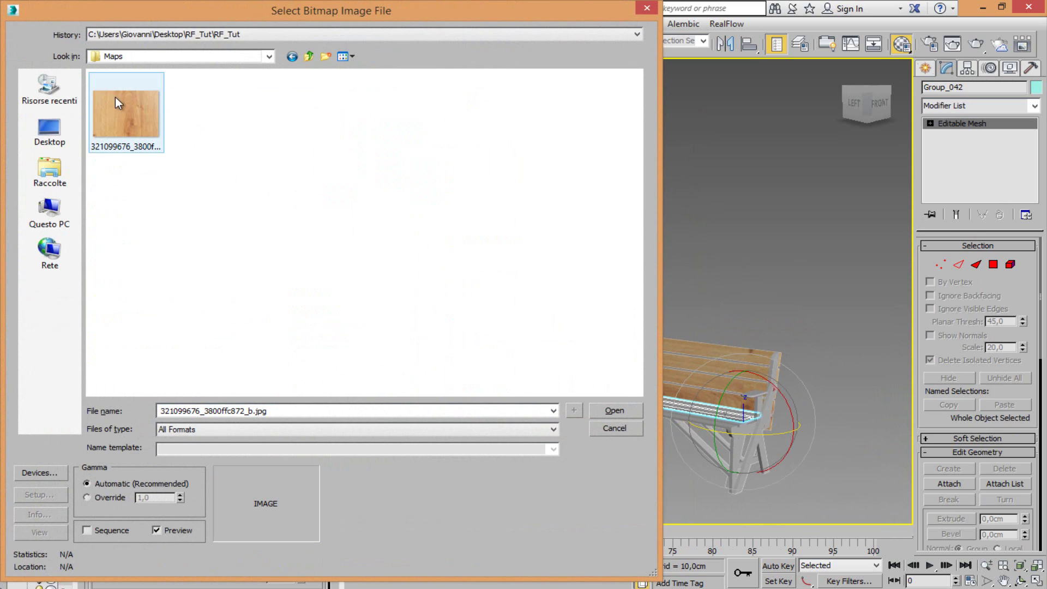
pyautogui.doubleClick(119, 106)
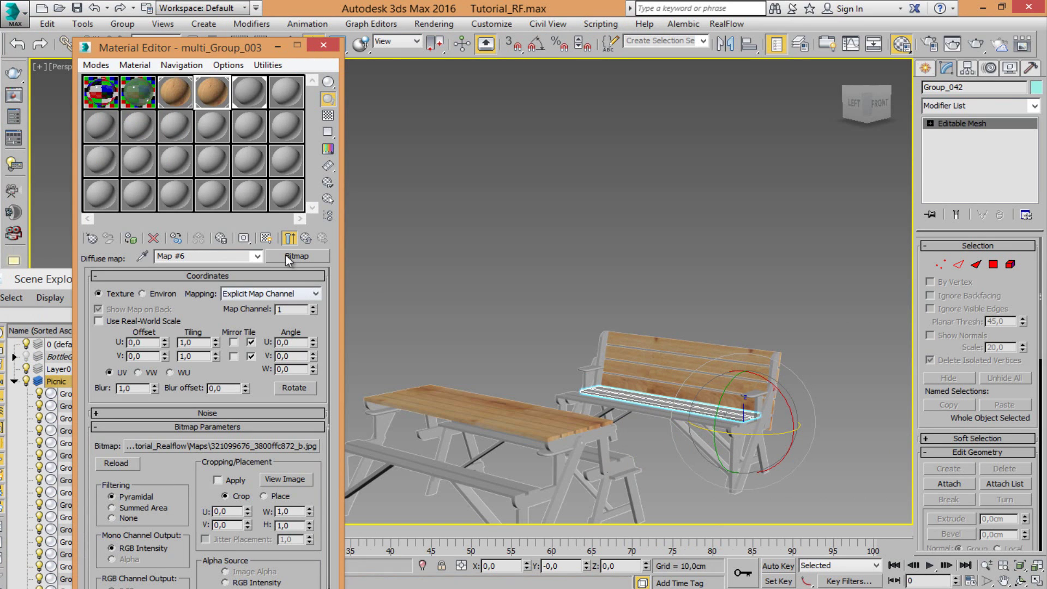
pyautogui.click(265, 238)
pyautogui.keyDown('alt'); pyautogui.moveTo(382, 284); pyautogui.dragTo(587, 315, button='middle'); pyautogui.keyUp('alt')
pyautogui.click(143, 256)
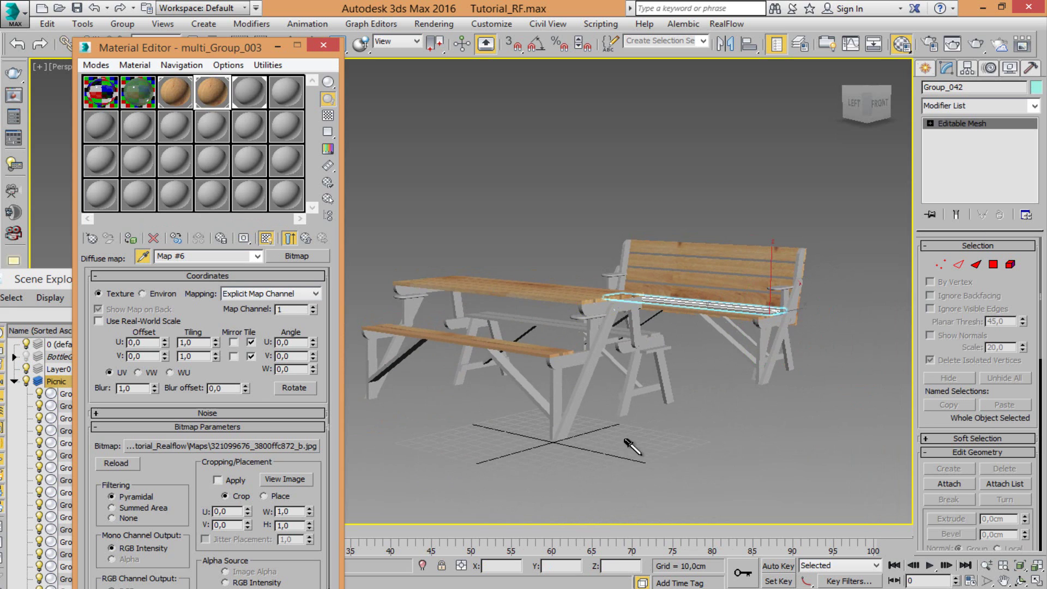
# - Load dbl_Group_003, add a wood JPG Bitmap to its Diffuse, and show it in the viewport
pyautogui.click(419, 295)
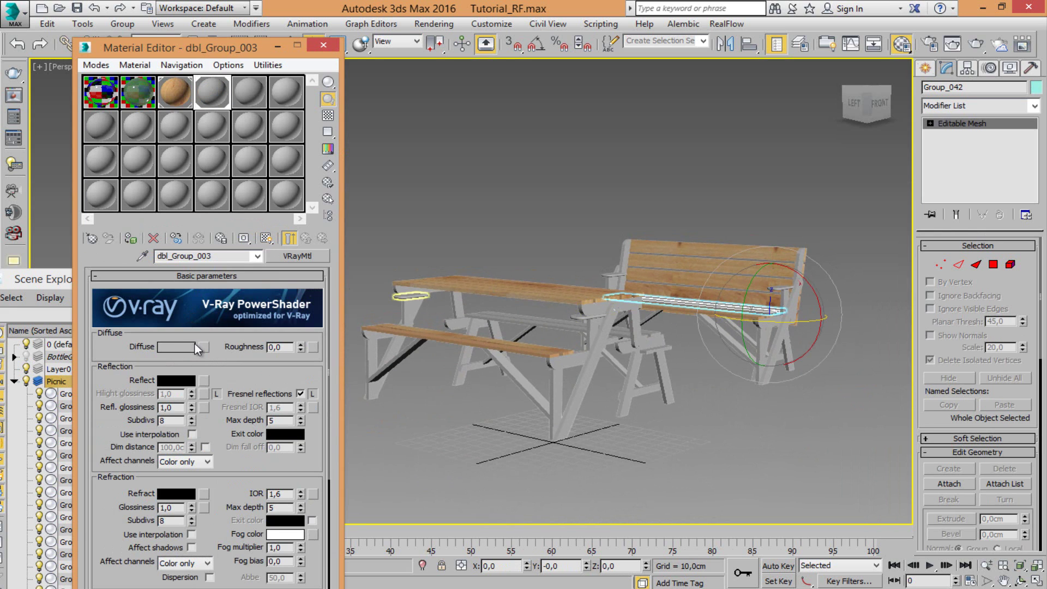
pyautogui.click(204, 348)
pyautogui.doubleClick(392, 199)
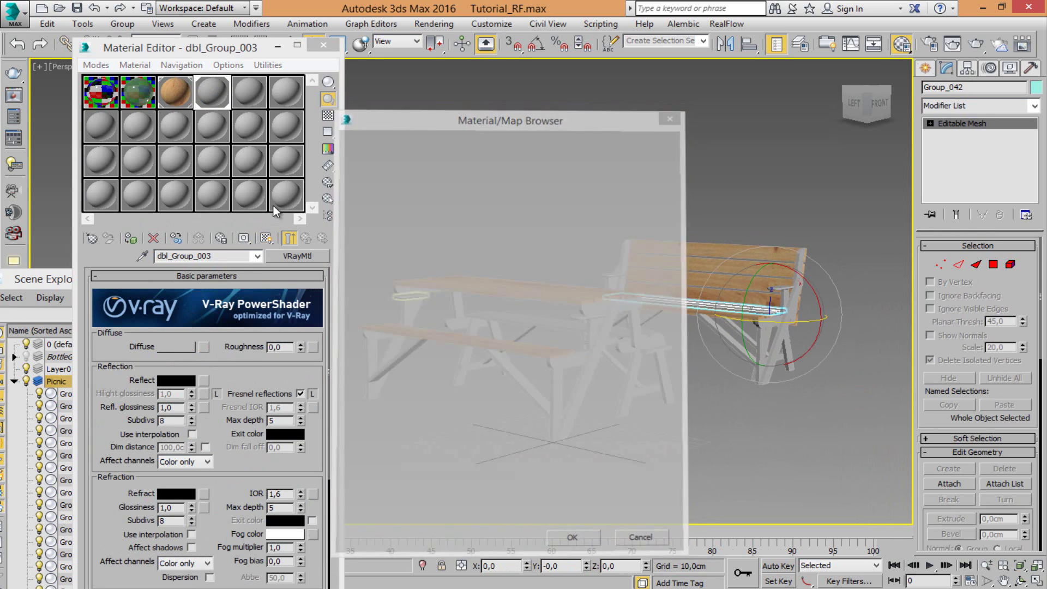
pyautogui.doubleClick(126, 132)
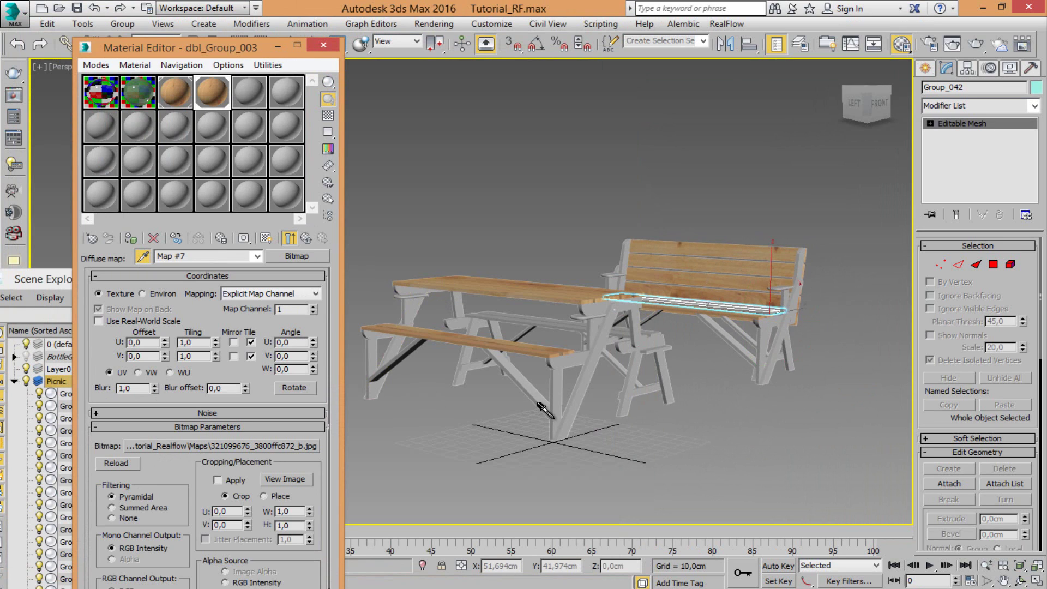
pyautogui.click(306, 239)
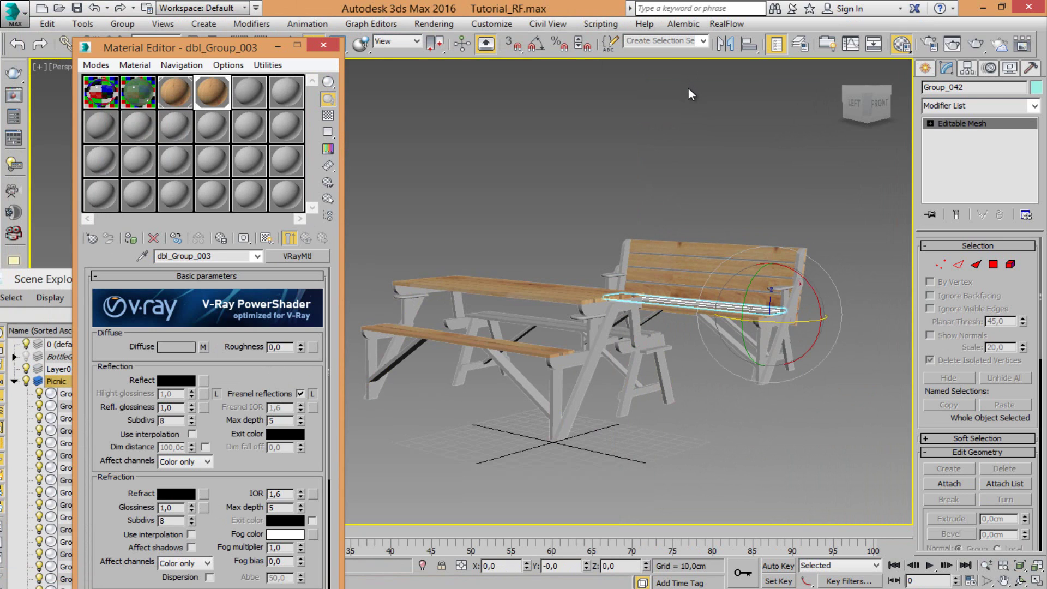
pyautogui.scroll(6, 589, 382)
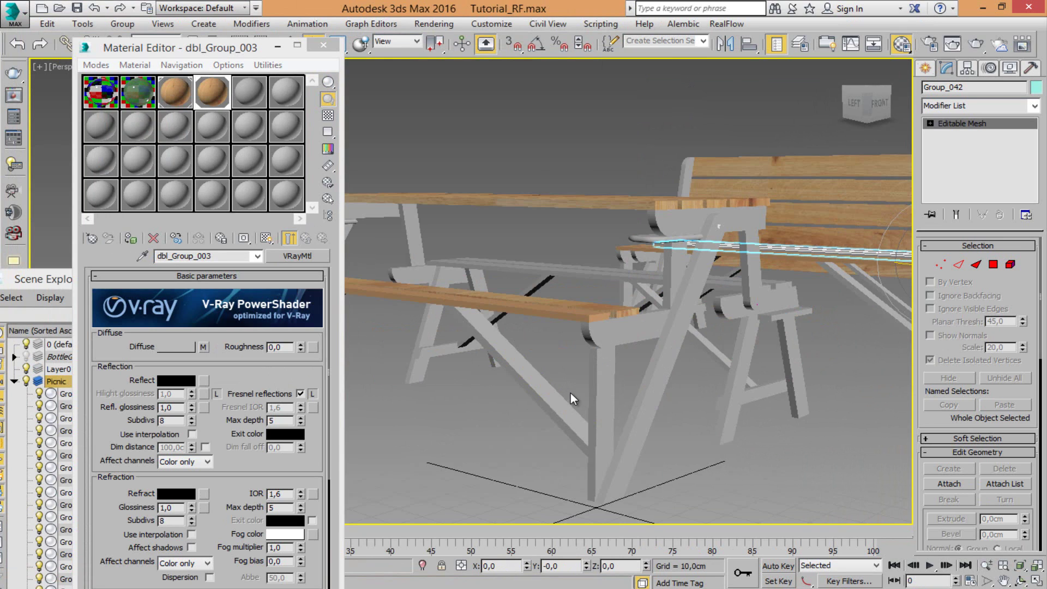
pyautogui.click(203, 347)
pyautogui.click(265, 238)
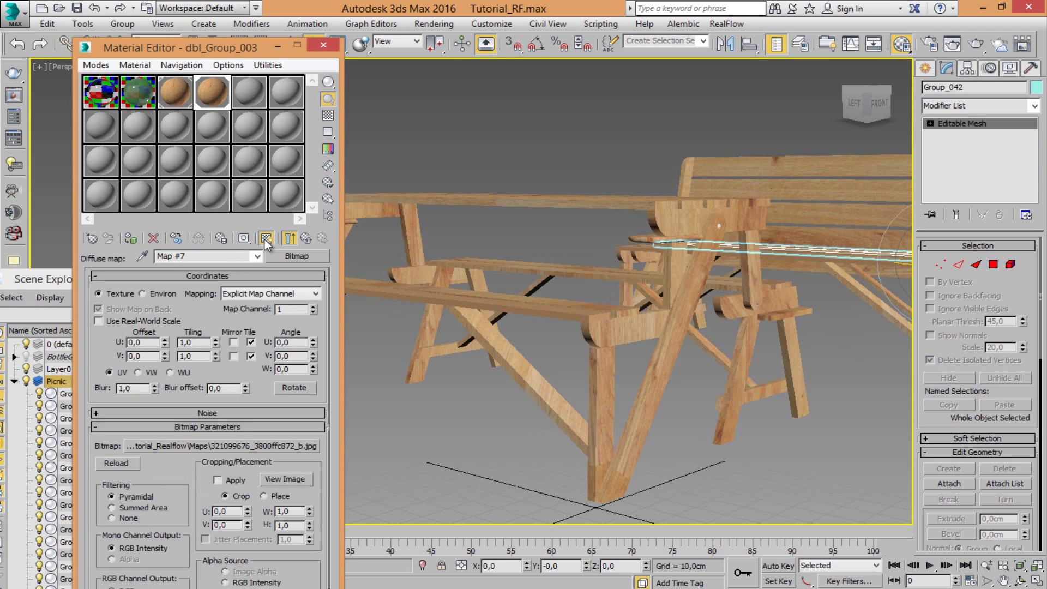
pyautogui.scroll(-10, 540, 410)
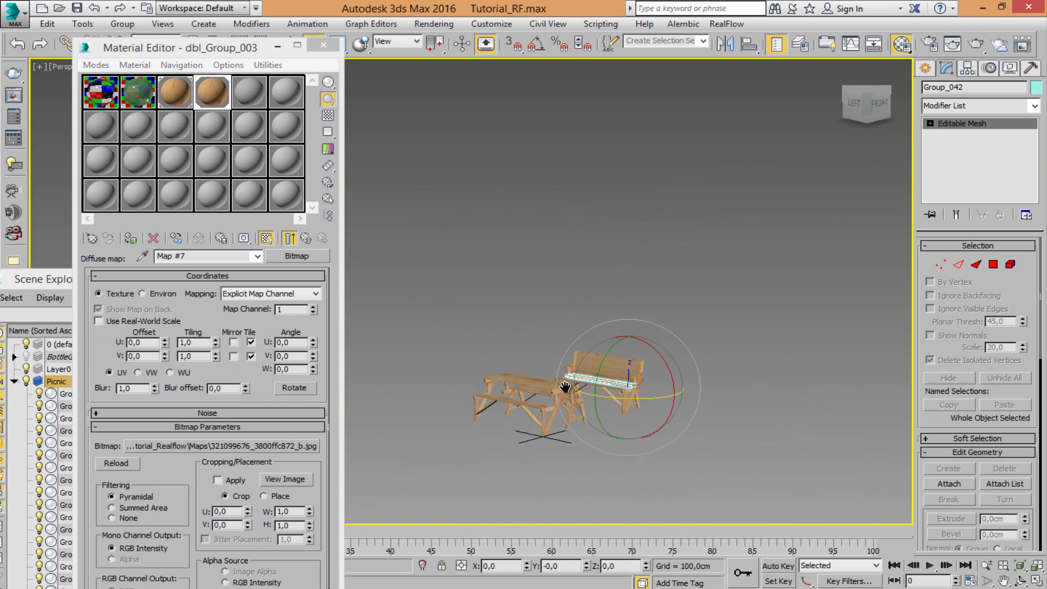
# - Return to the parent dbl_Group_003 material and deselect the bench
pyautogui.click(256, 256)
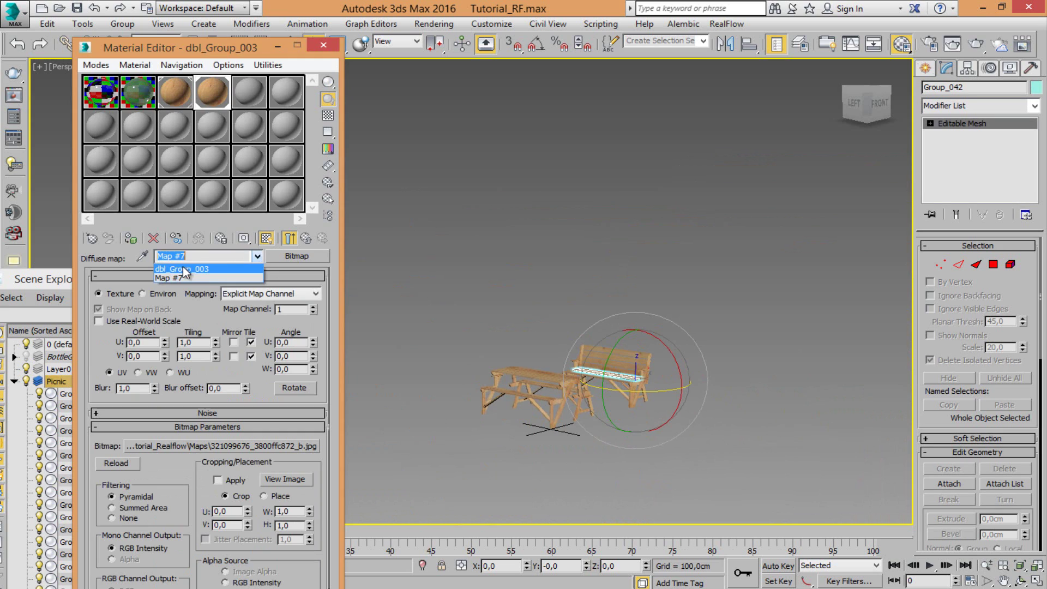
pyautogui.click(196, 266)
pyautogui.click(517, 317)
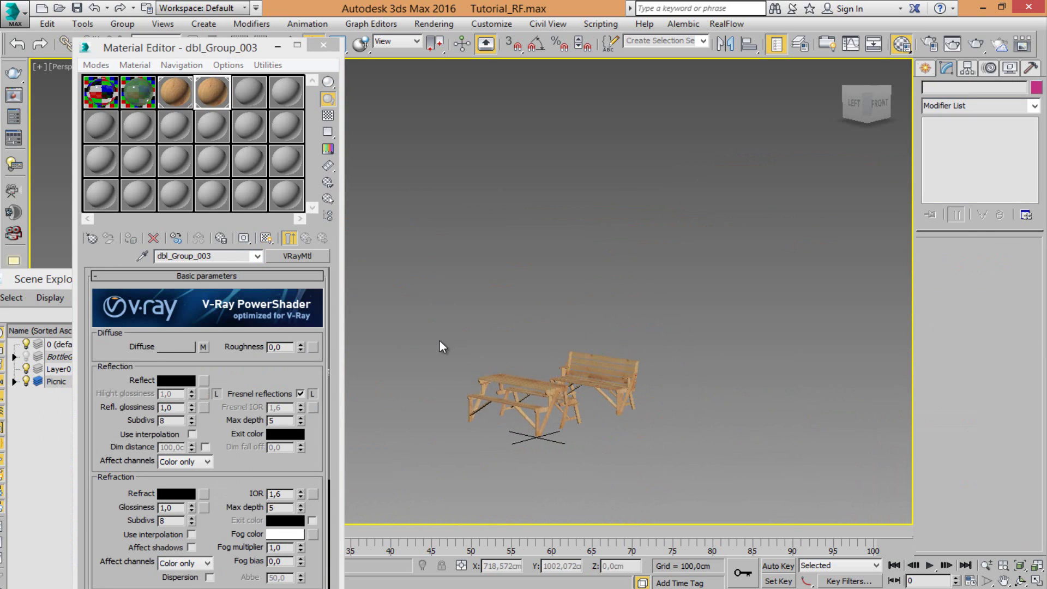
pyautogui.scroll(3, 545, 403)
pyautogui.scroll(2, 545, 402)
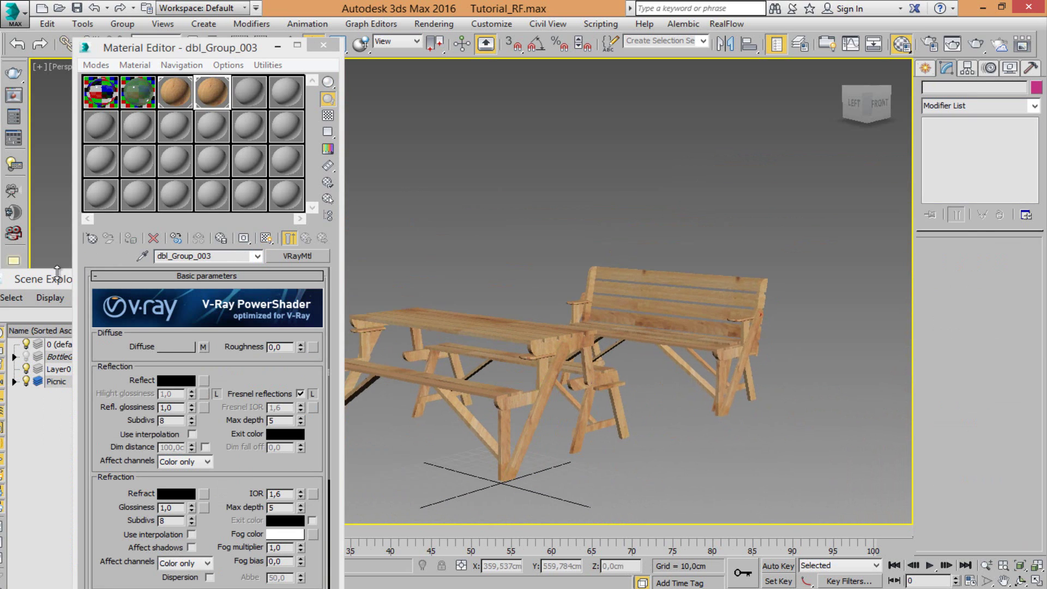
# - Unhide the BottleGlass layer in Scene Explorer and frame the table with bottle and glass
pyautogui.click(43, 287)
pyautogui.click(27, 356)
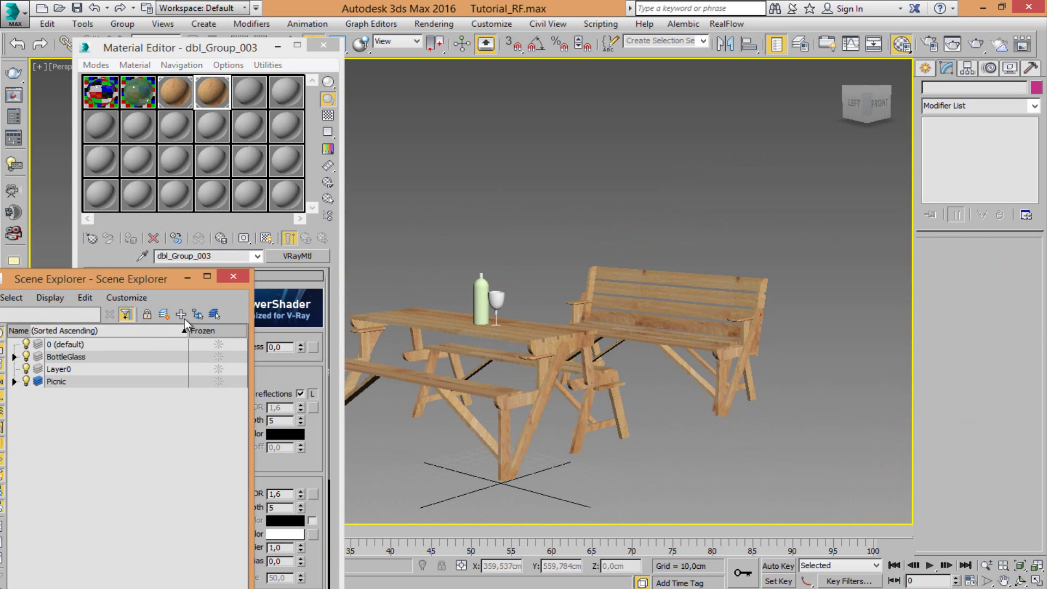
pyautogui.click(234, 277)
pyautogui.moveTo(506, 342); pyautogui.dragTo(419, 336, button='middle')
pyautogui.scroll(3, 584, 322)
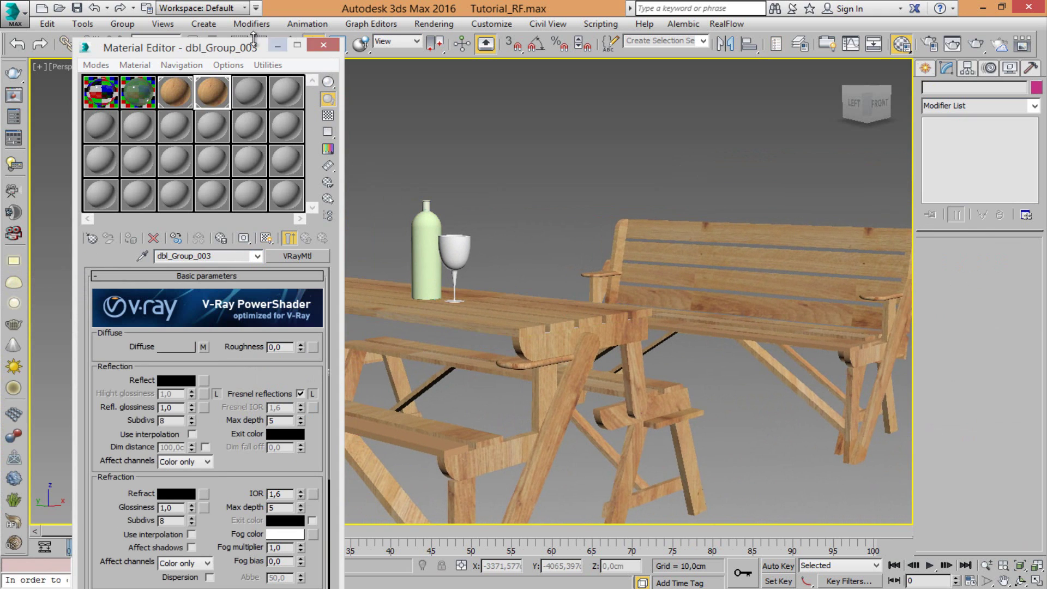
# - Move the Material Editor aside, then close it
pyautogui.moveTo(239, 50)
pyautogui.mouseDown()
pyautogui.moveTo(122, 54)
pyautogui.moveTo(246, 45)
pyautogui.mouseUp()
pyautogui.click(261, 90)
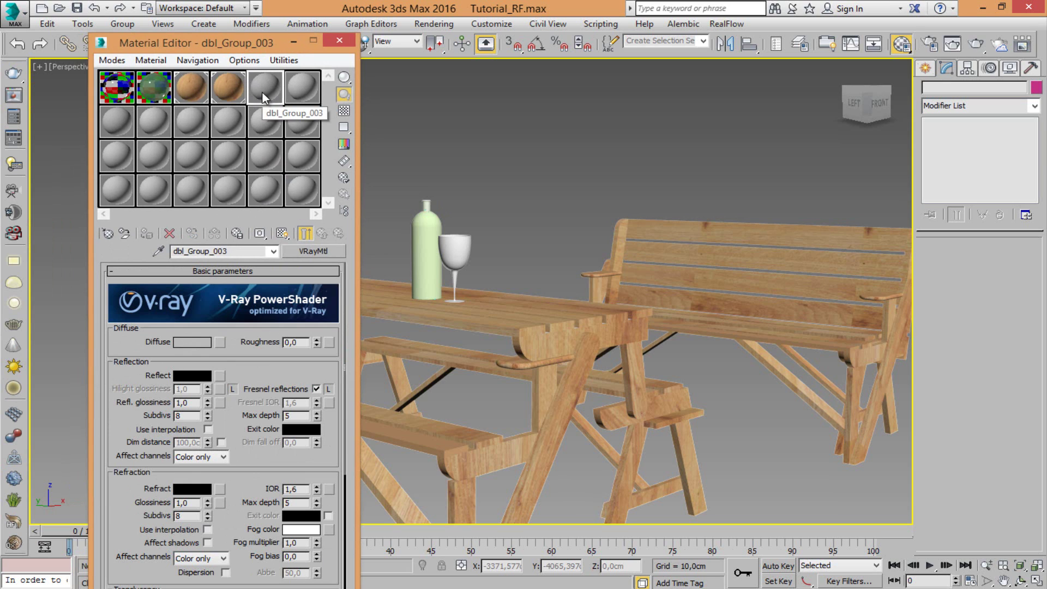
pyautogui.moveTo(274, 47); pyautogui.dragTo(157, 139)
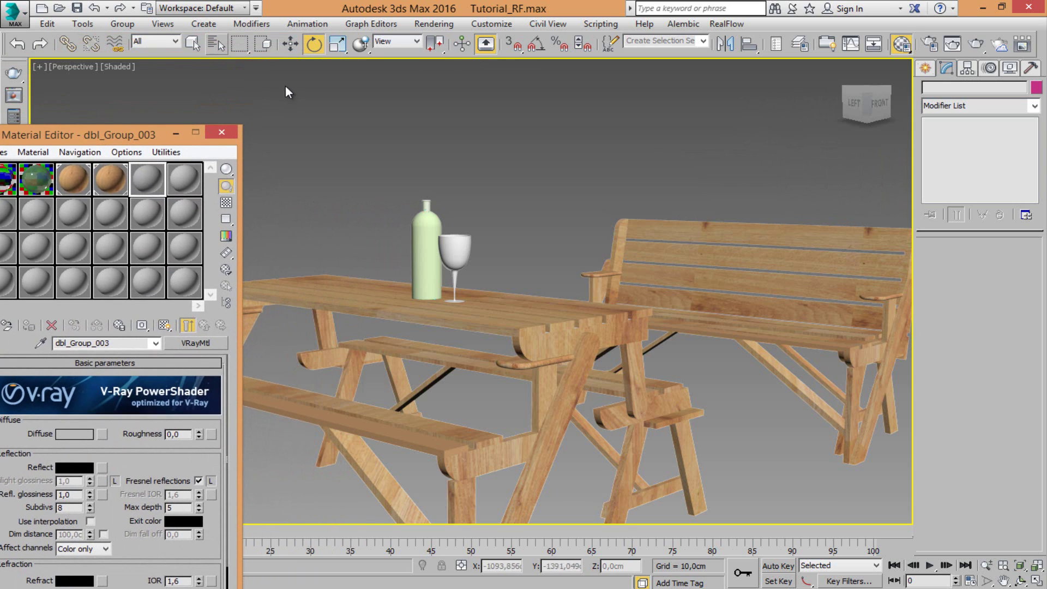
pyautogui.click(222, 132)
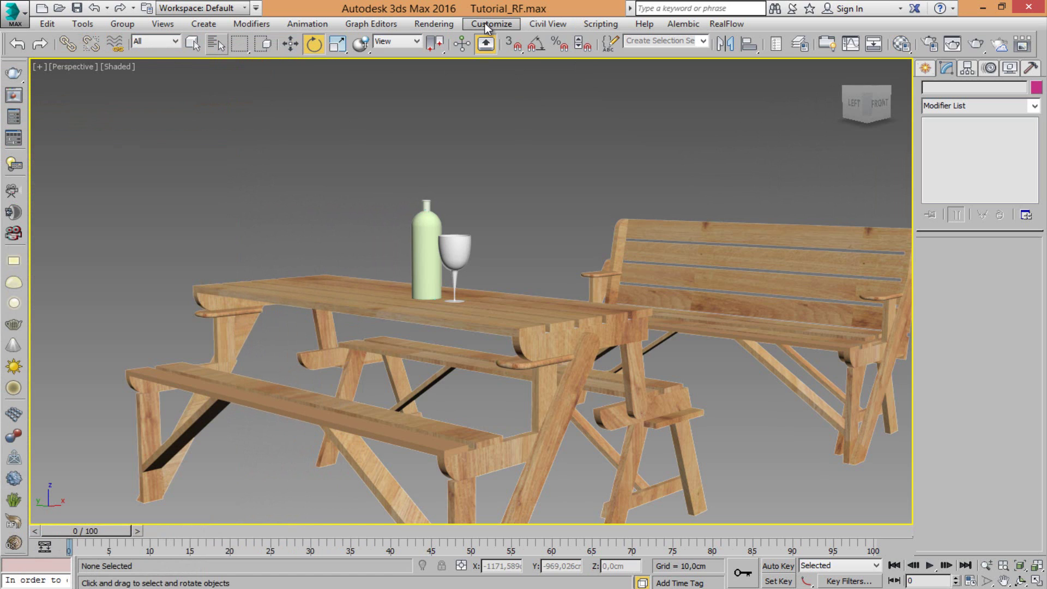
# - In Environment and Effects, choose VRayHDRI from the V-Ray maps for the Environment Map
pyautogui.click(434, 23)
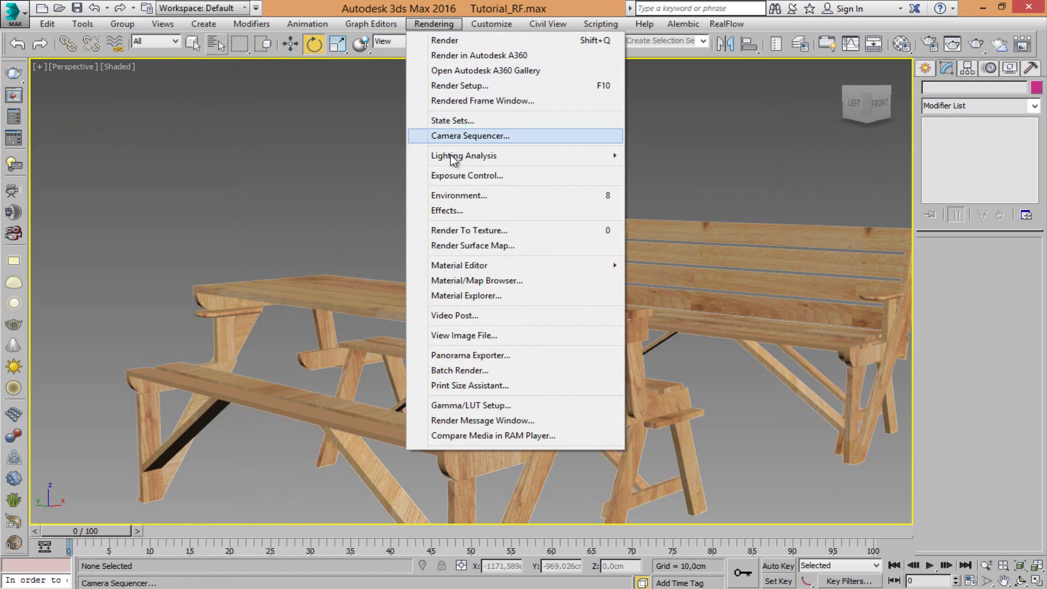
pyautogui.click(462, 198)
pyautogui.moveTo(165, 382); pyautogui.dragTo(174, 68)
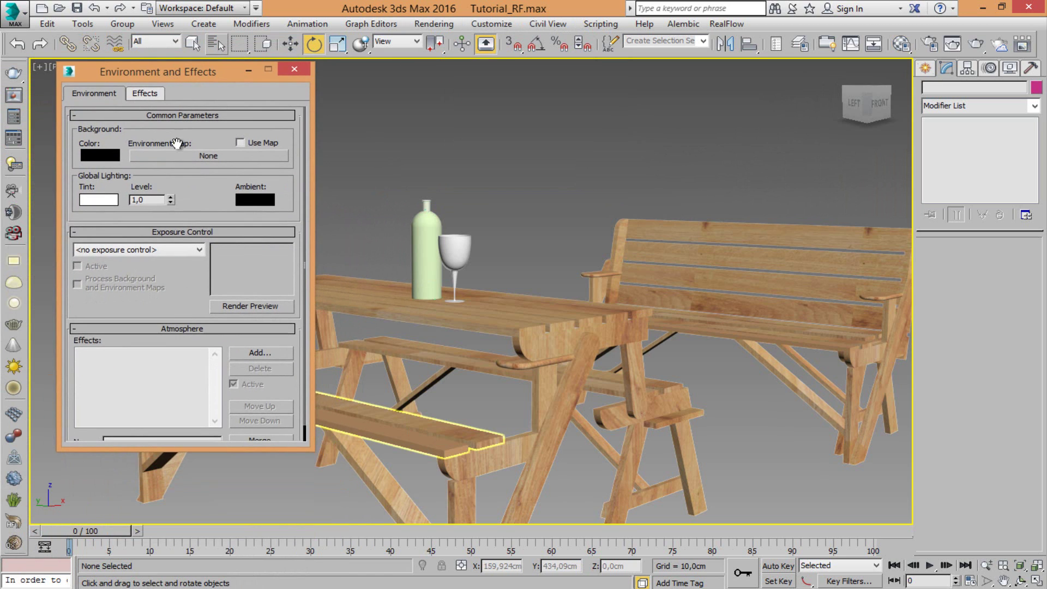
pyautogui.click(185, 158)
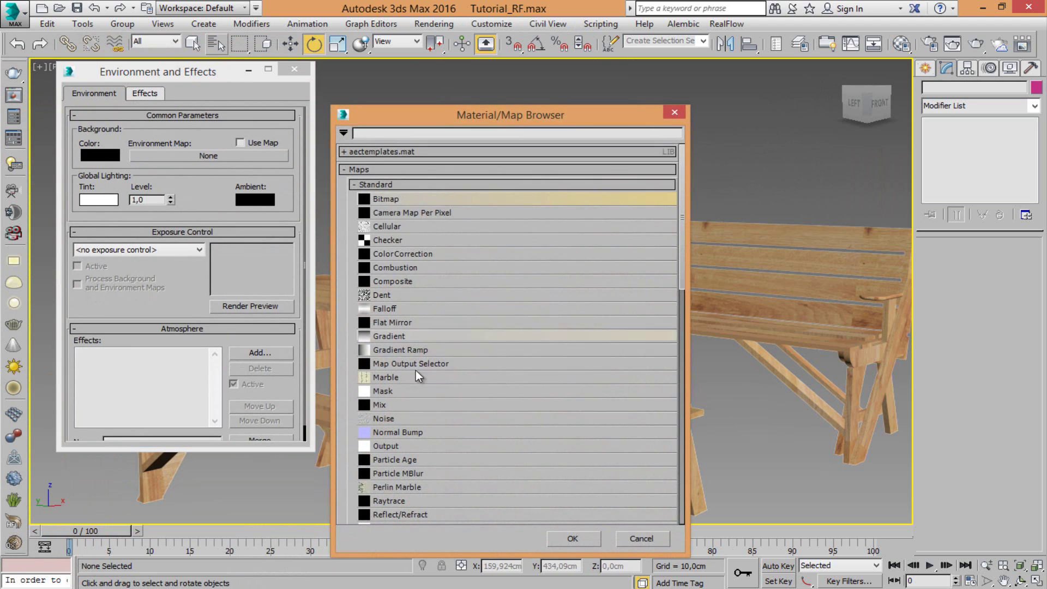
pyautogui.click(356, 185)
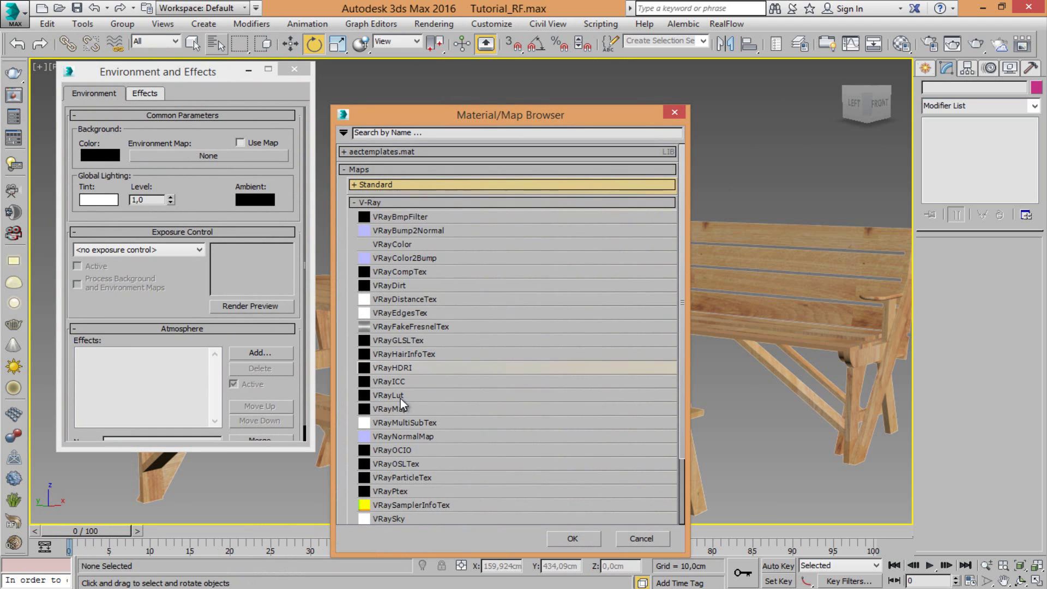
pyautogui.doubleClick(403, 368)
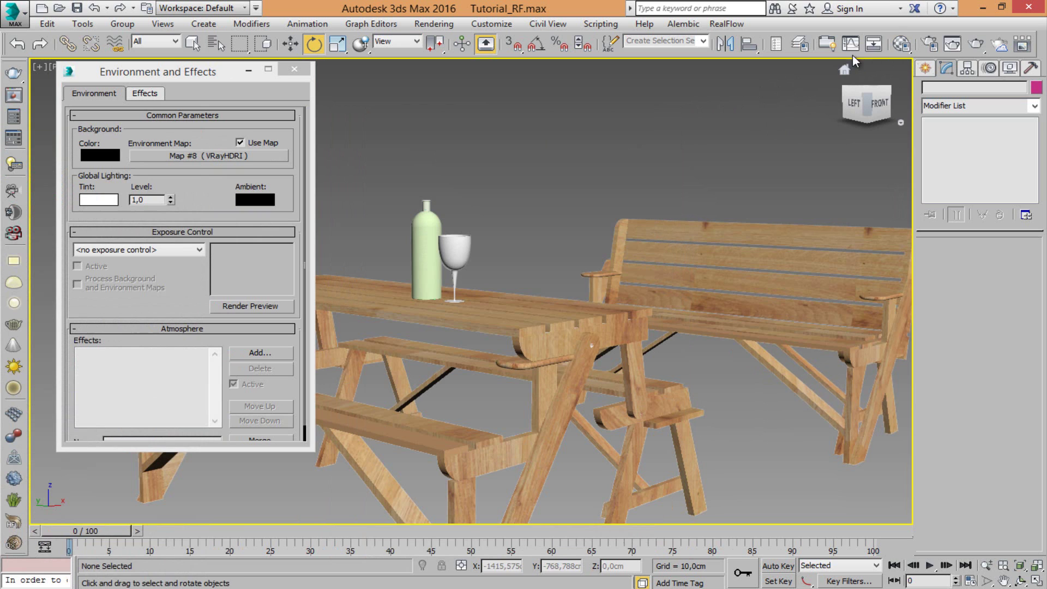
# - Drag the environment's Map #8 into a Material Editor slot as an instance
pyautogui.click(901, 43)
pyautogui.moveTo(95, 133); pyautogui.dragTo(642, 67)
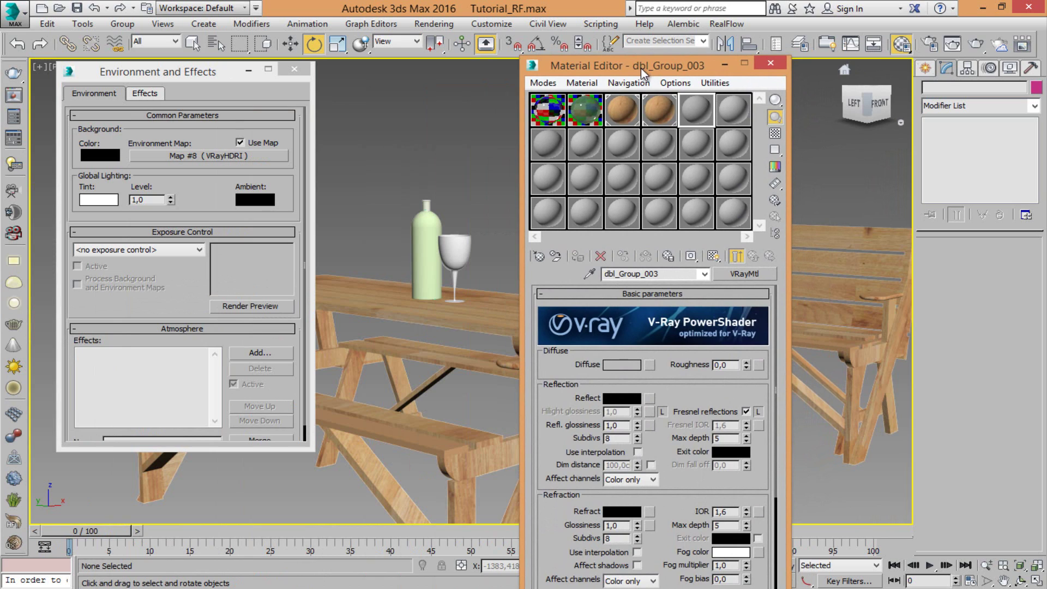
pyautogui.moveTo(217, 160); pyautogui.dragTo(619, 143)
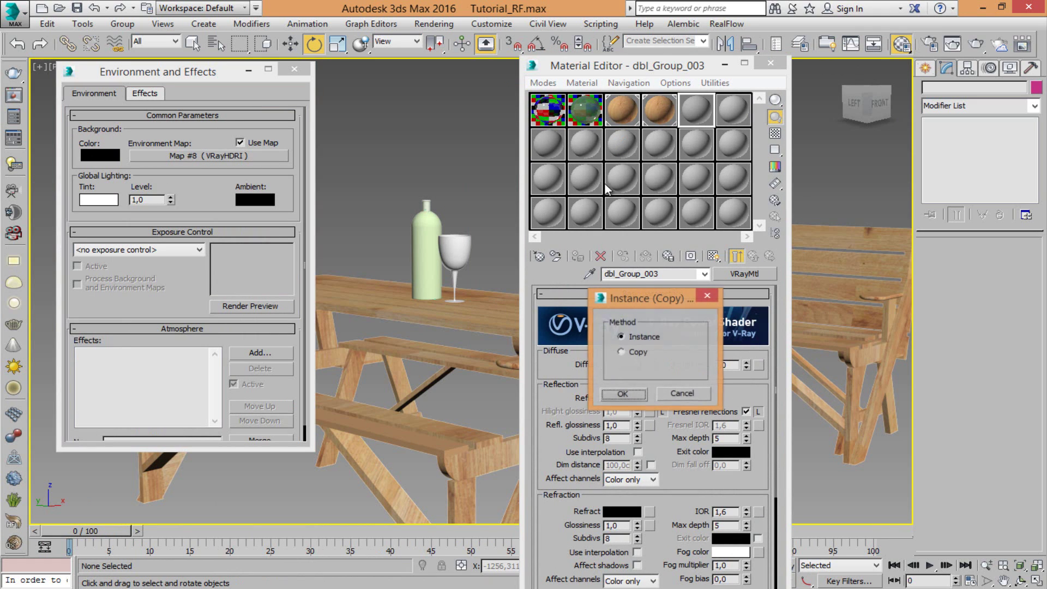
pyautogui.click(623, 394)
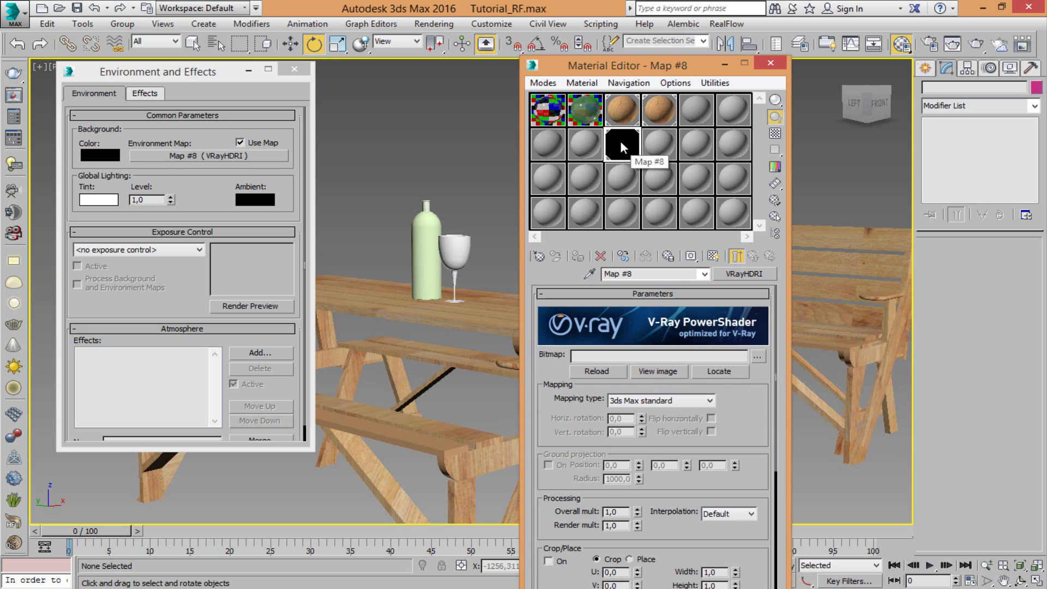
# - Browse to Downloads\HDRi_v1\HDR and pick VizPeople_non_commercial_hdr_v1_05.hdr
pyautogui.click(757, 357)
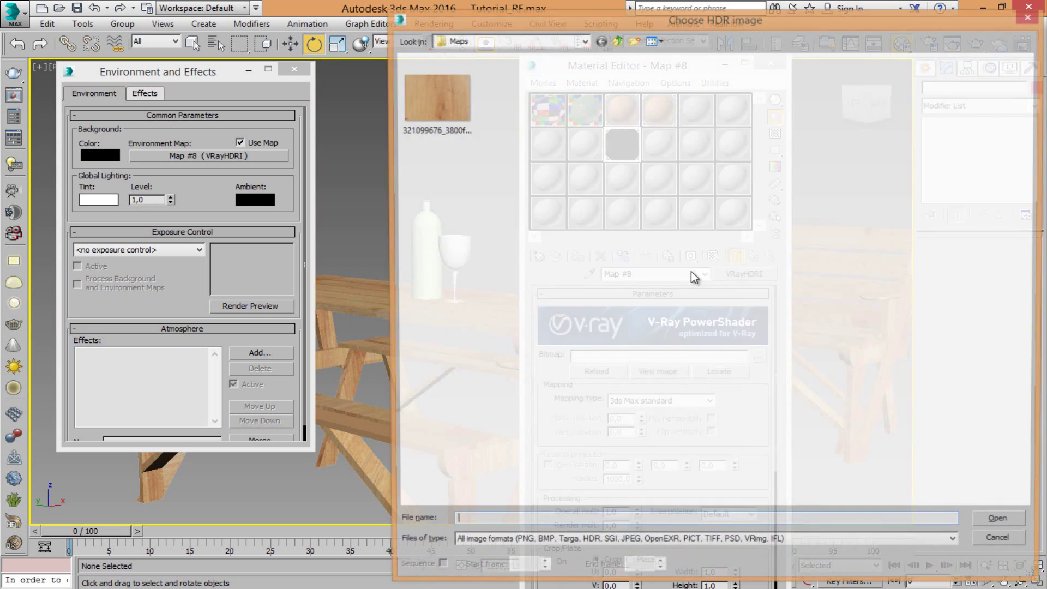
pyautogui.click(510, 42)
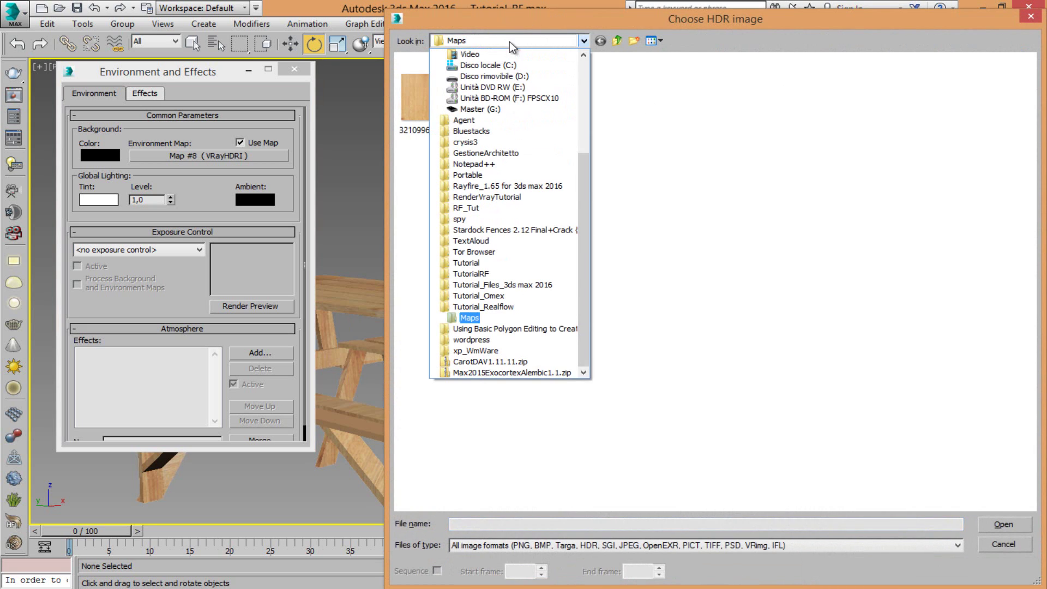
pyautogui.scroll(3, 585, 181)
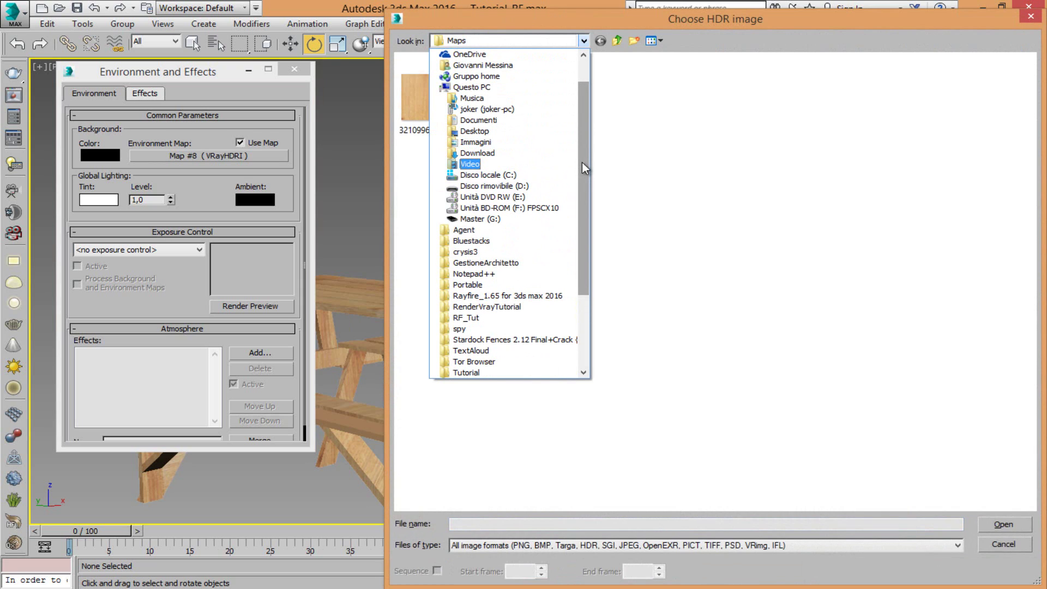
pyautogui.scroll(1, 585, 142)
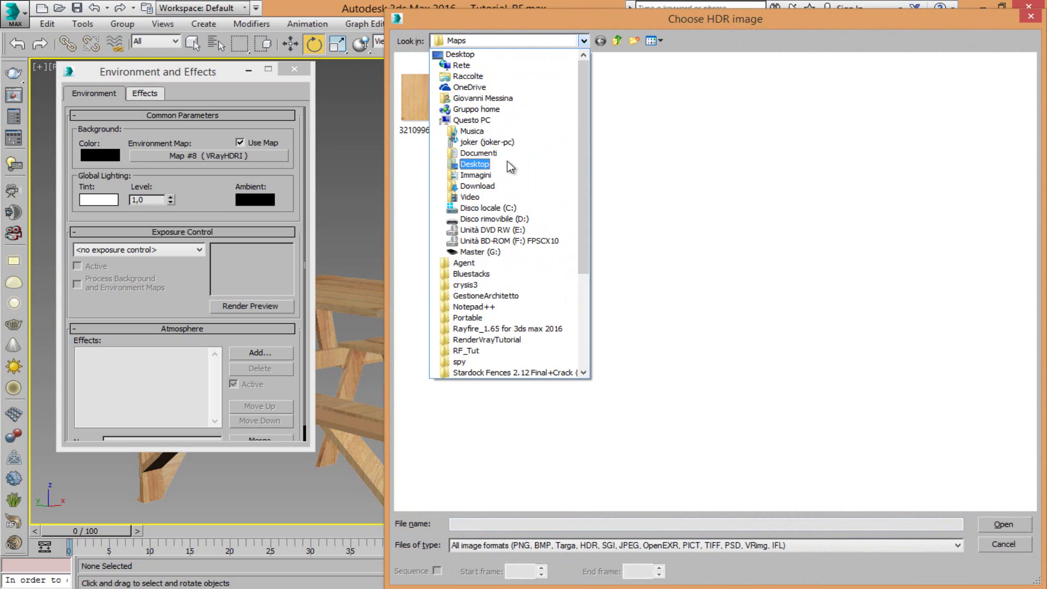
pyautogui.click(479, 74)
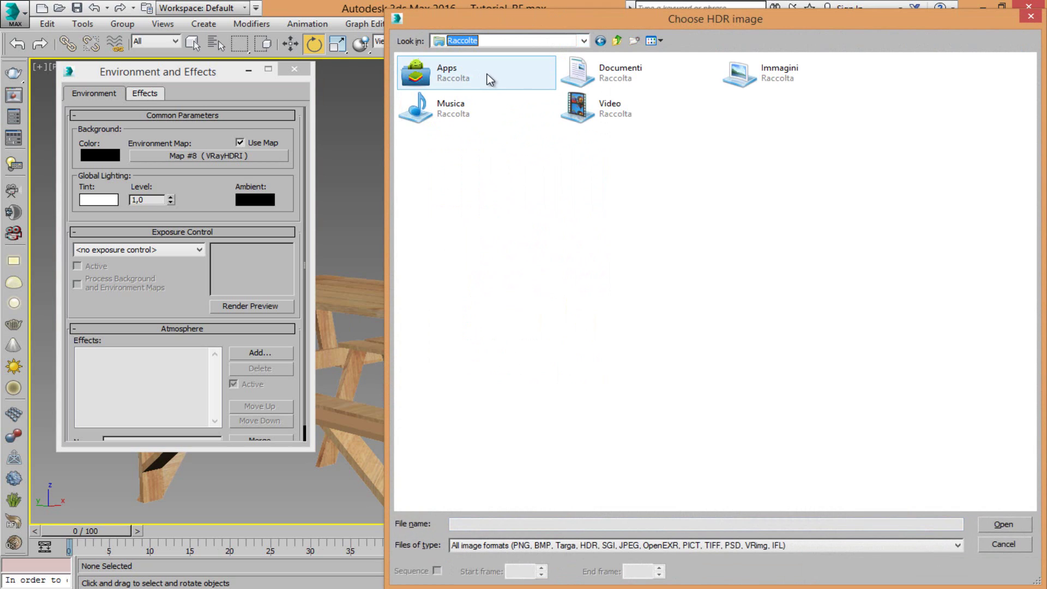
pyautogui.click(622, 42)
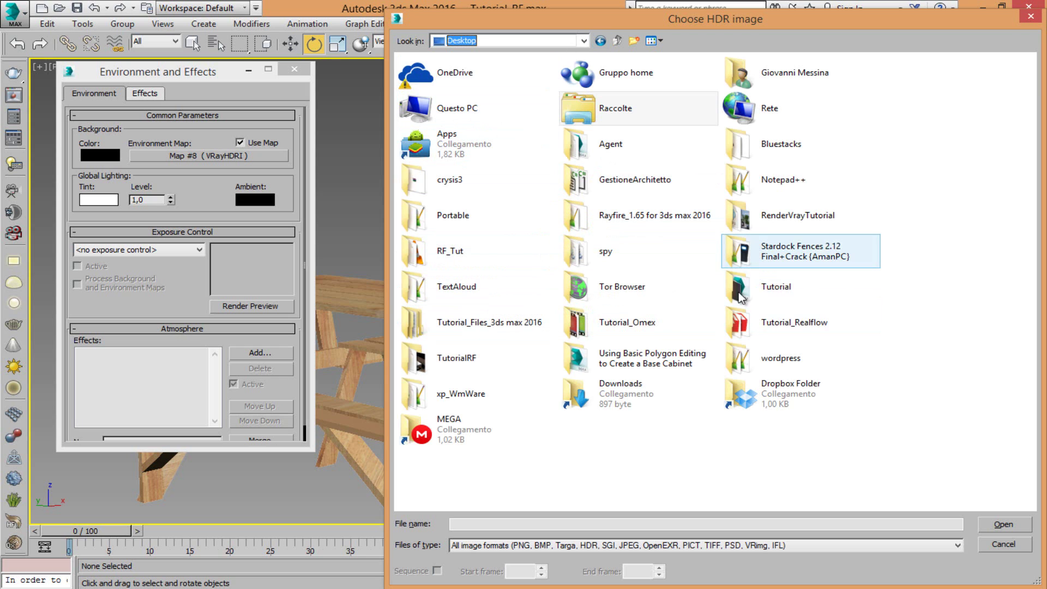
pyautogui.doubleClick(622, 398)
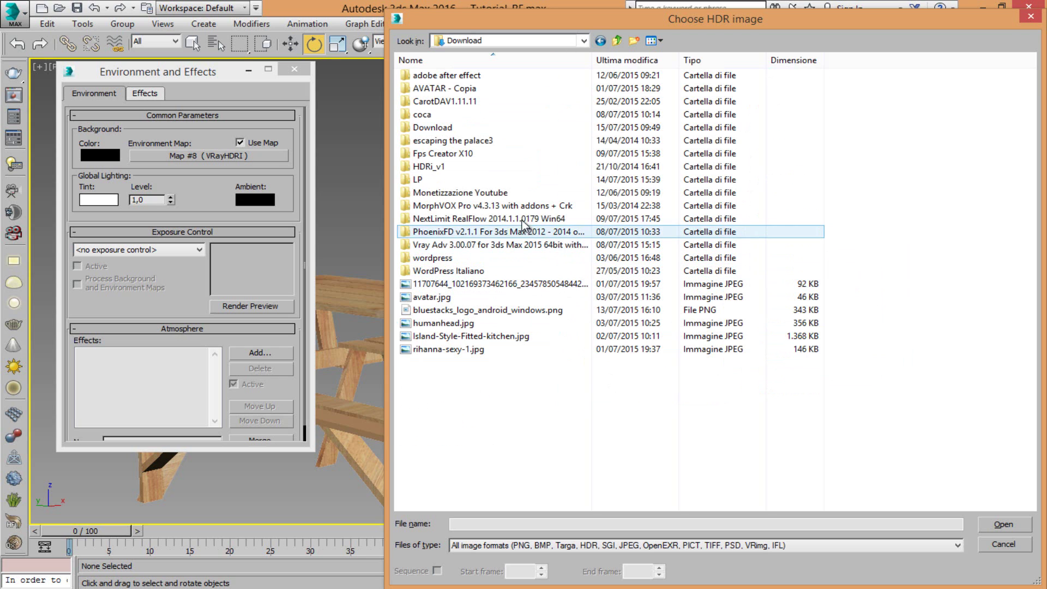
pyautogui.doubleClick(442, 167)
pyautogui.doubleClick(422, 76)
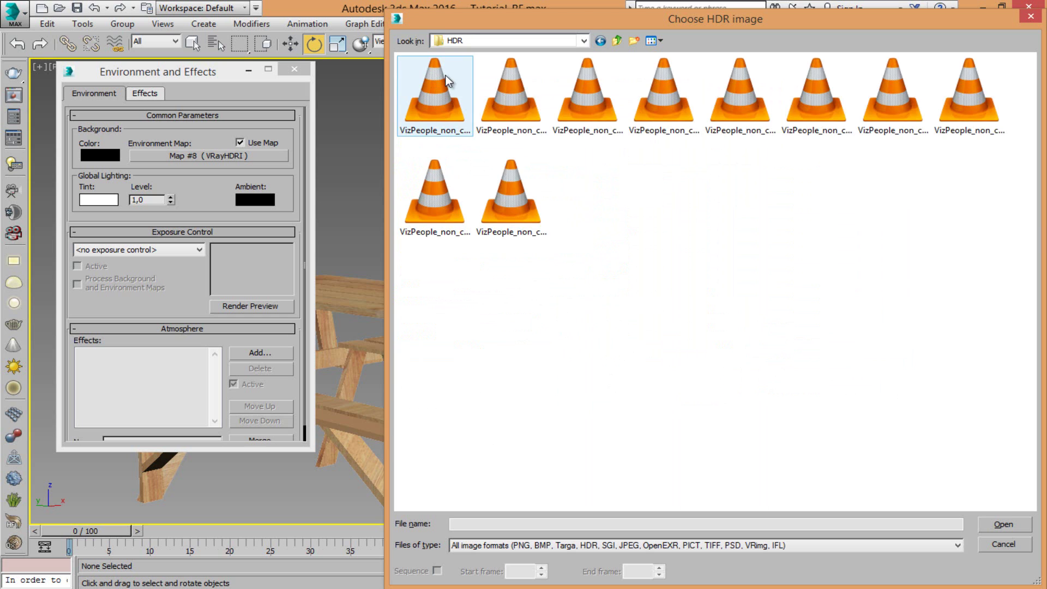
pyautogui.click(731, 88)
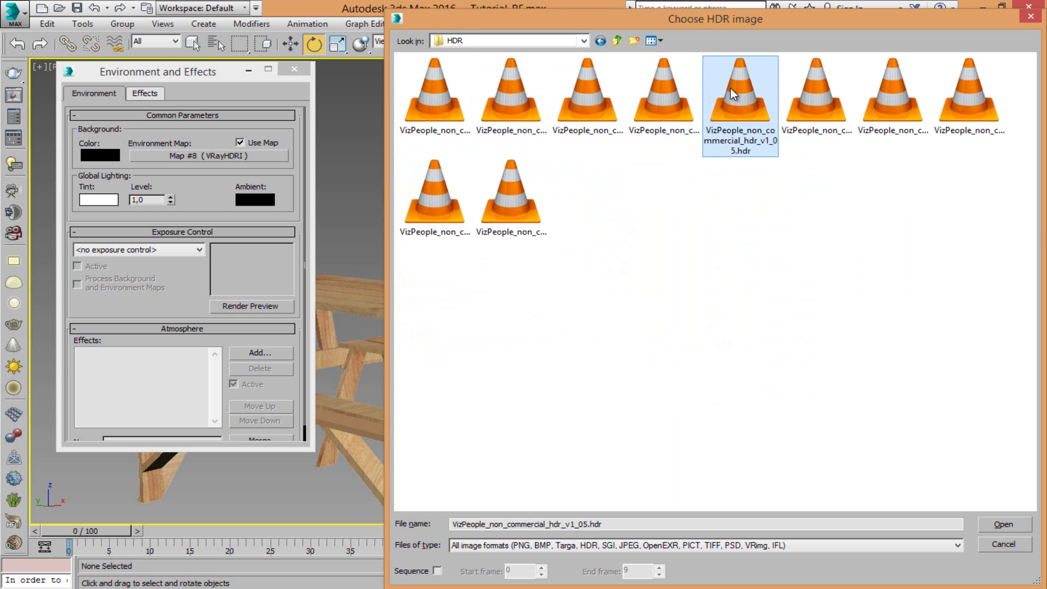
# - Load the chosen HDR into Map #8 and preview it enlarged
pyautogui.click(1002, 524)
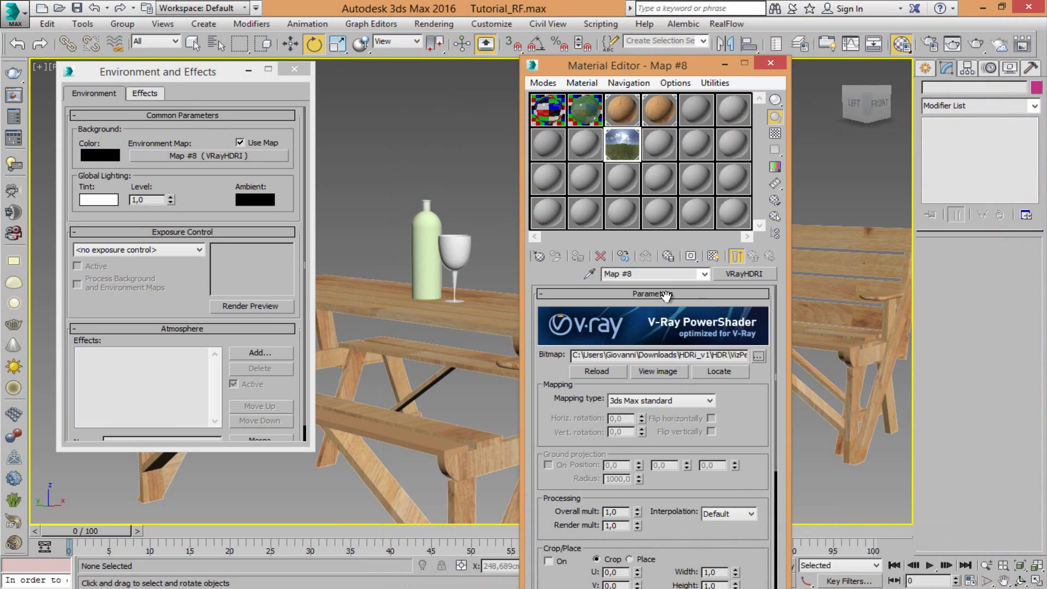
pyautogui.moveTo(653, 64); pyautogui.dragTo(214, 51)
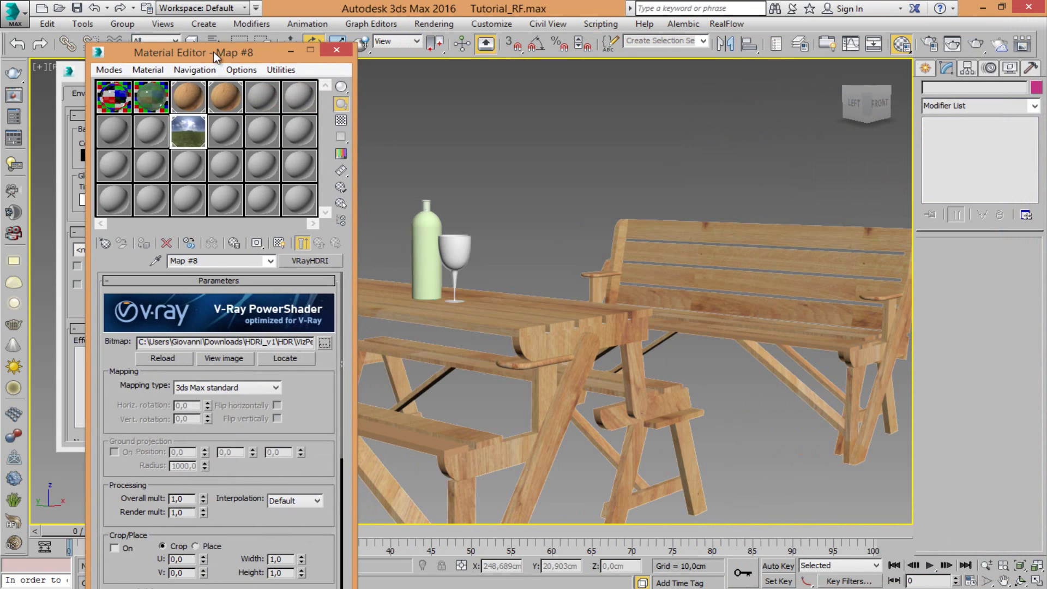
pyautogui.doubleClick(188, 131)
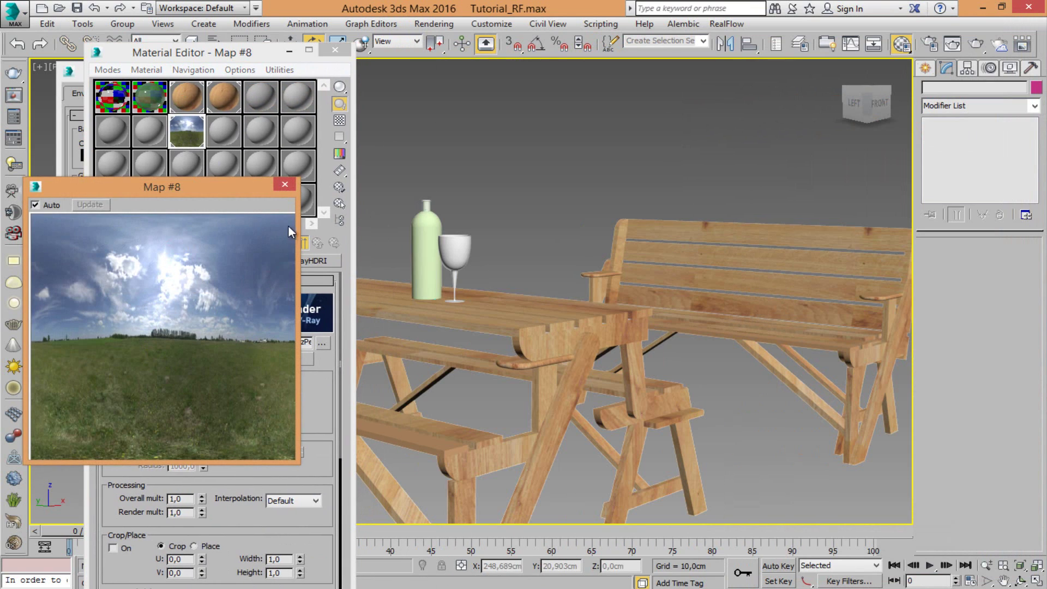
pyautogui.click(285, 185)
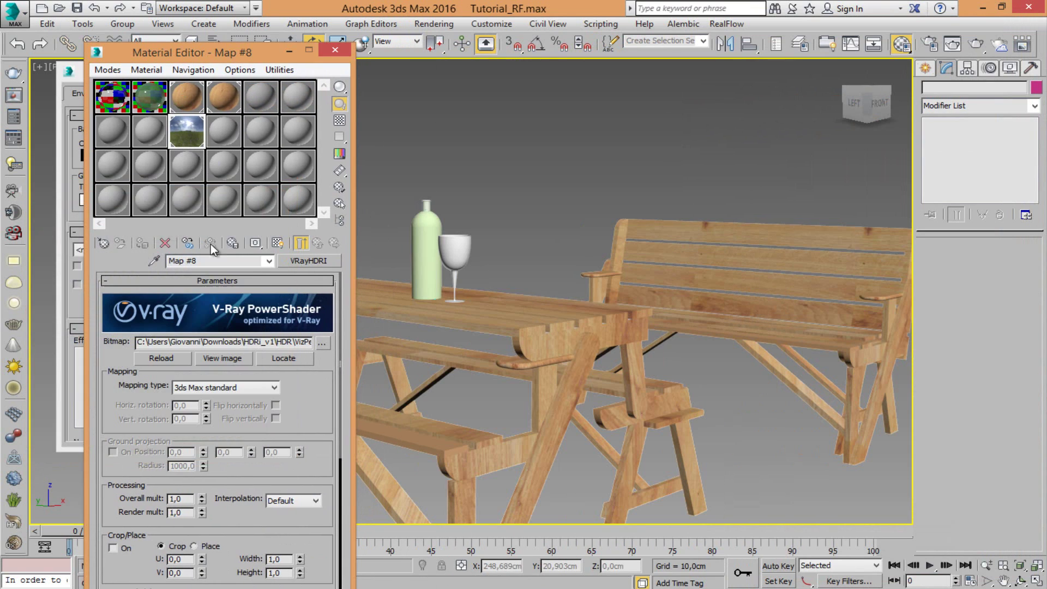
# - Set the HDRI Mapping type to Spherical, check the preview, and close the Material Editor
pyautogui.click(274, 387)
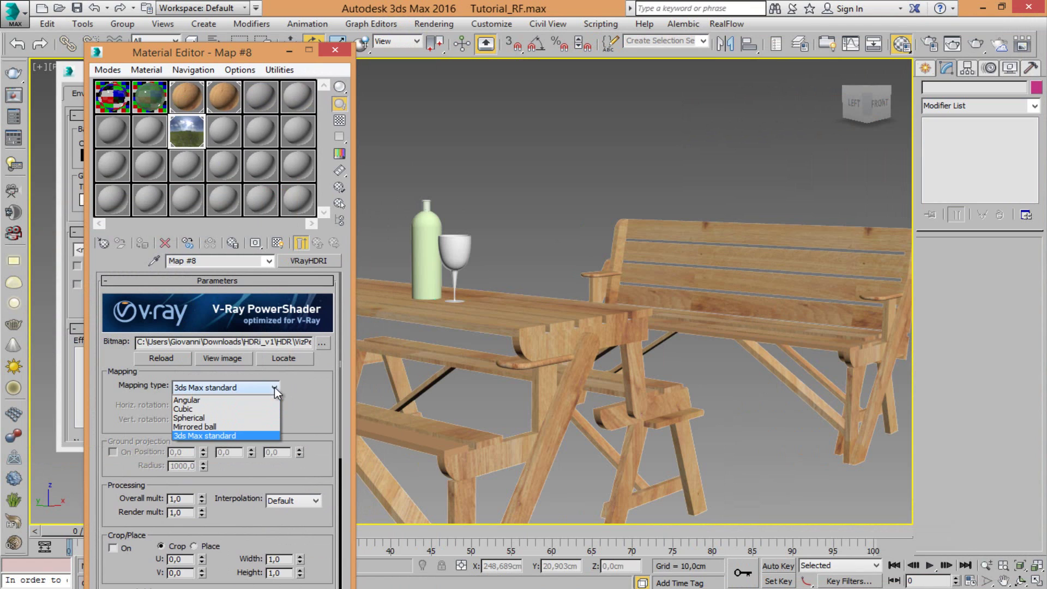
pyautogui.click(190, 418)
pyautogui.doubleClick(191, 139)
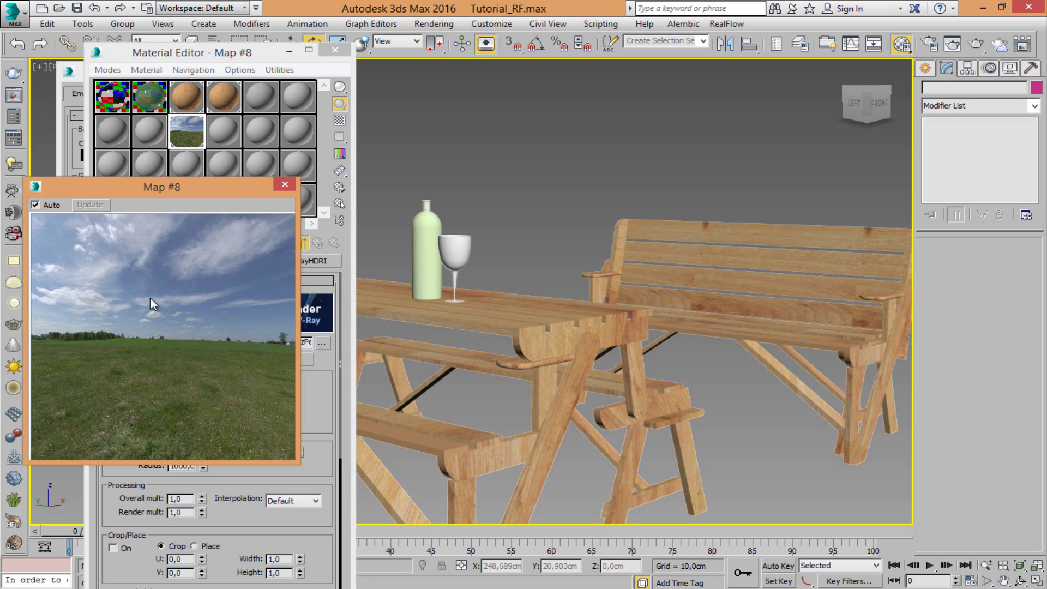
pyautogui.click(284, 185)
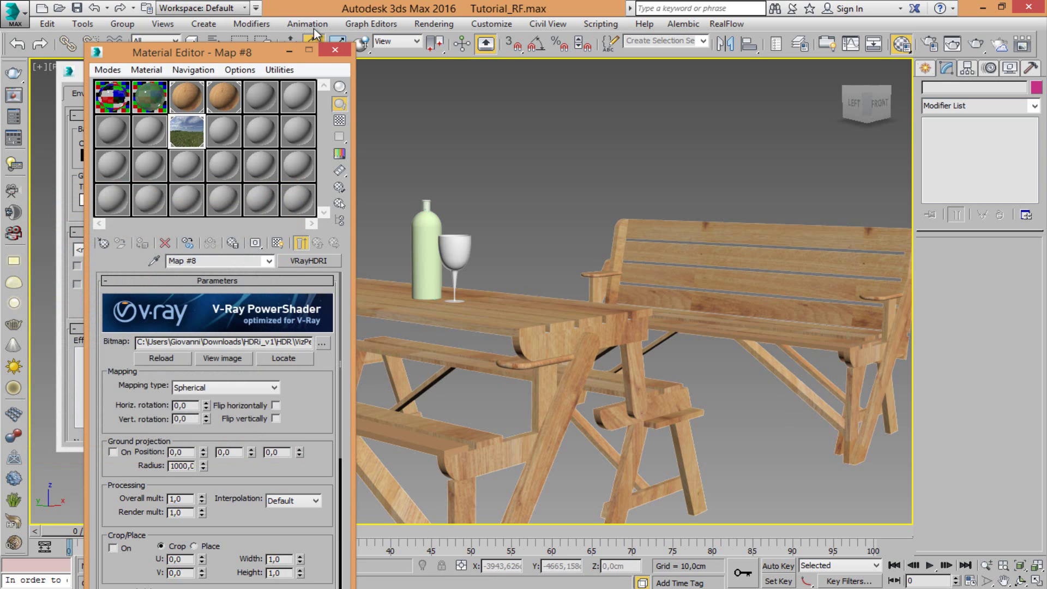
pyautogui.moveTo(264, 56); pyautogui.dragTo(157, 89)
pyautogui.moveTo(569, 241); pyautogui.dragTo(538, 230, button='middle')
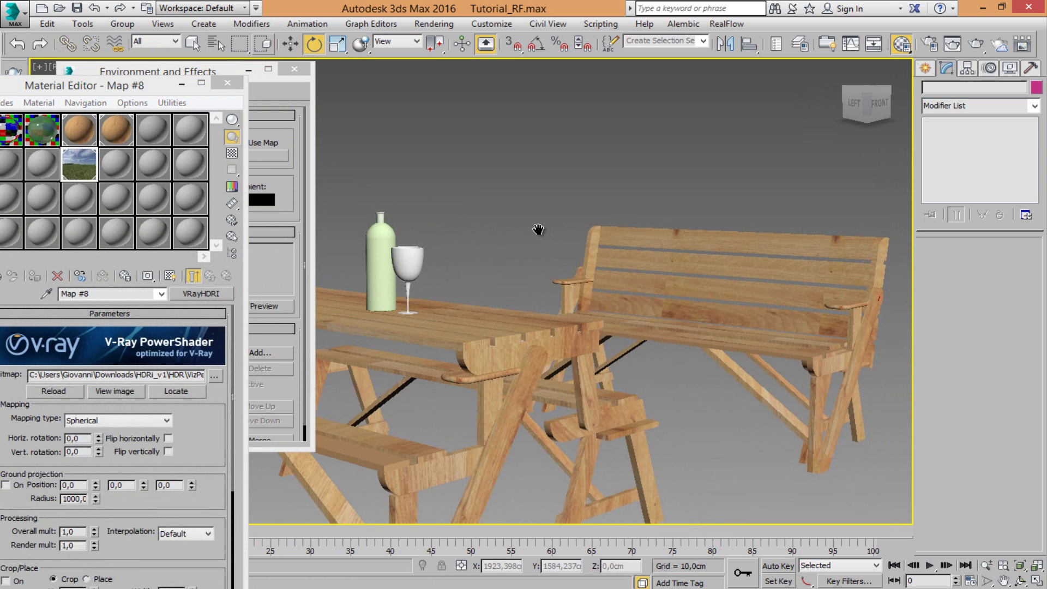
pyautogui.click(228, 84)
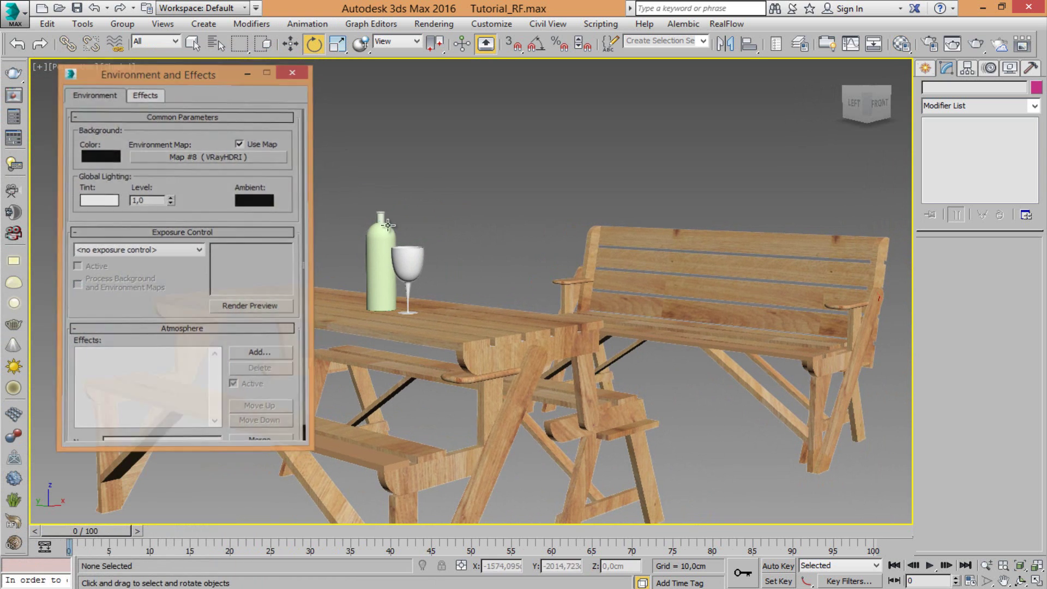
# - Close Environment and Effects and recentre the table and bench in view
pyautogui.click(295, 69)
pyautogui.moveTo(545, 300)
pyautogui.mouseDown(button='middle')
pyautogui.moveTo(403, 304)
pyautogui.moveTo(562, 288)
pyautogui.mouseUp(button='middle')
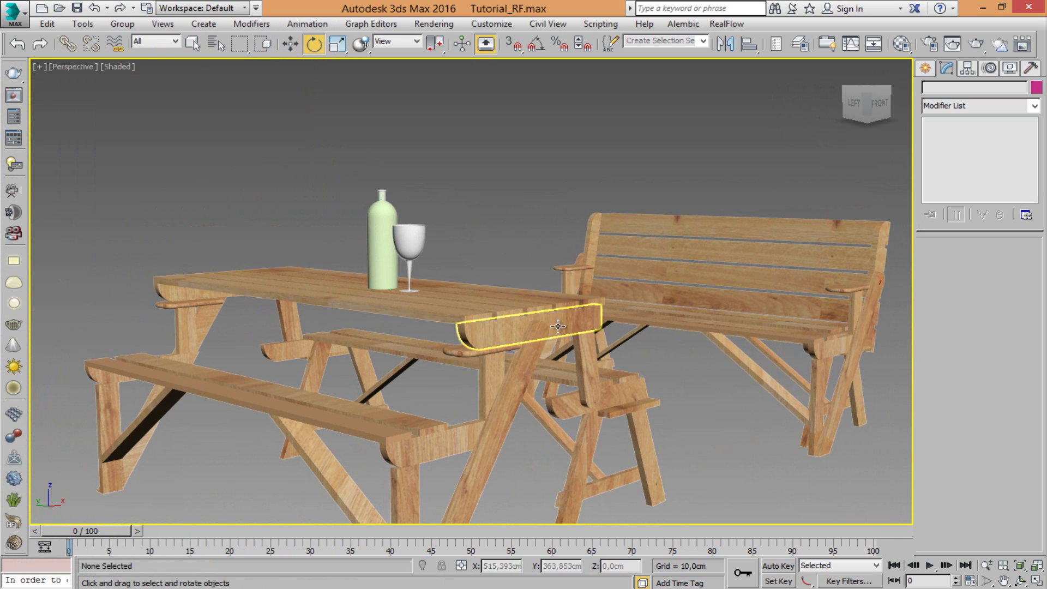
pyautogui.moveTo(553, 290); pyautogui.dragTo(537, 306, button='middle')
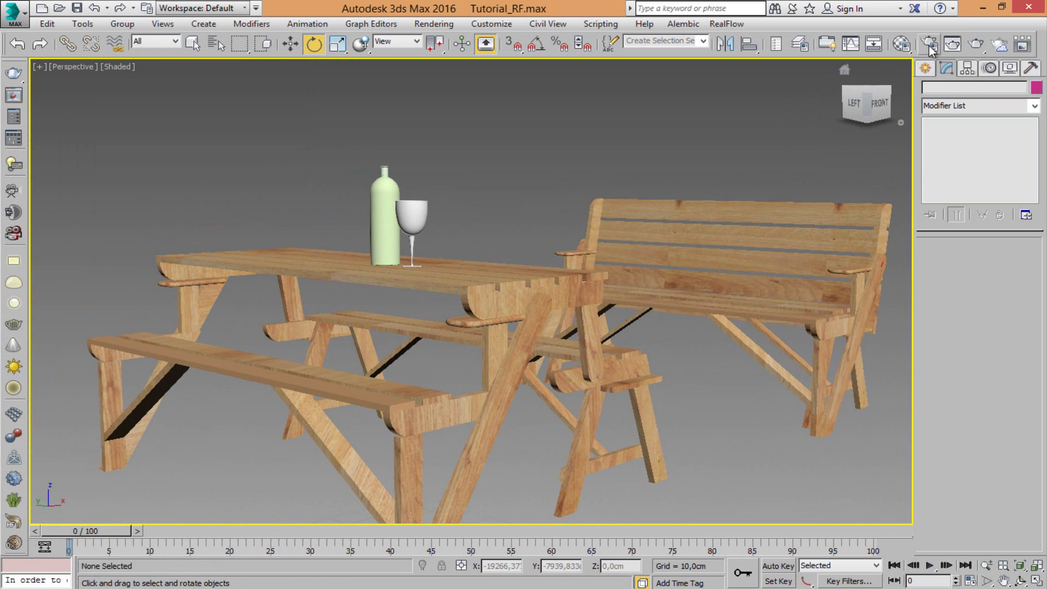
pyautogui.moveTo(474, 181); pyautogui.dragTo(495, 187, button='middle')
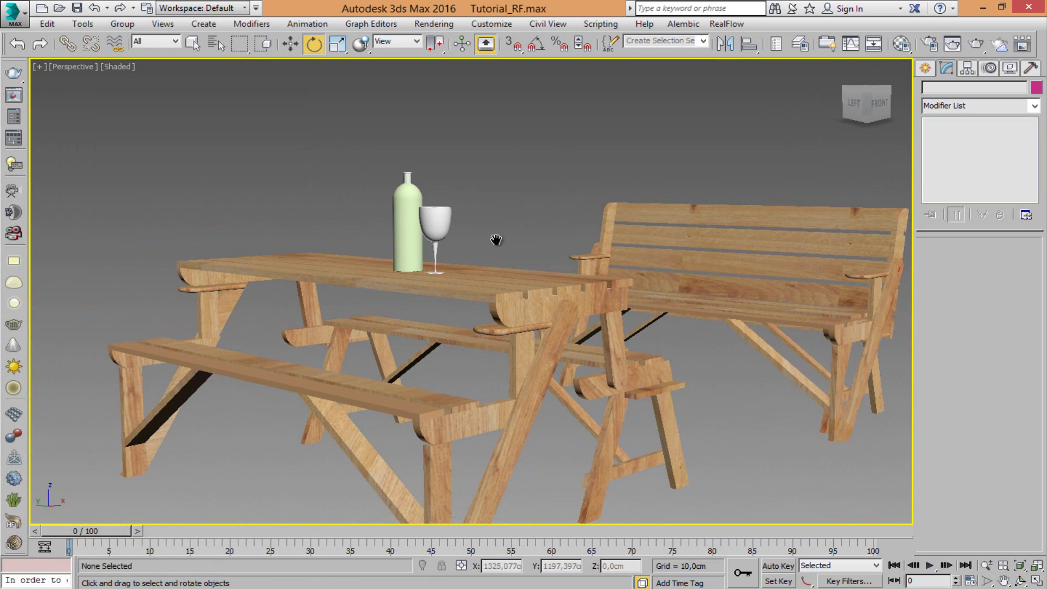
# - Apply the Bottle material from the Material Editor to the bottle
pyautogui.click(901, 43)
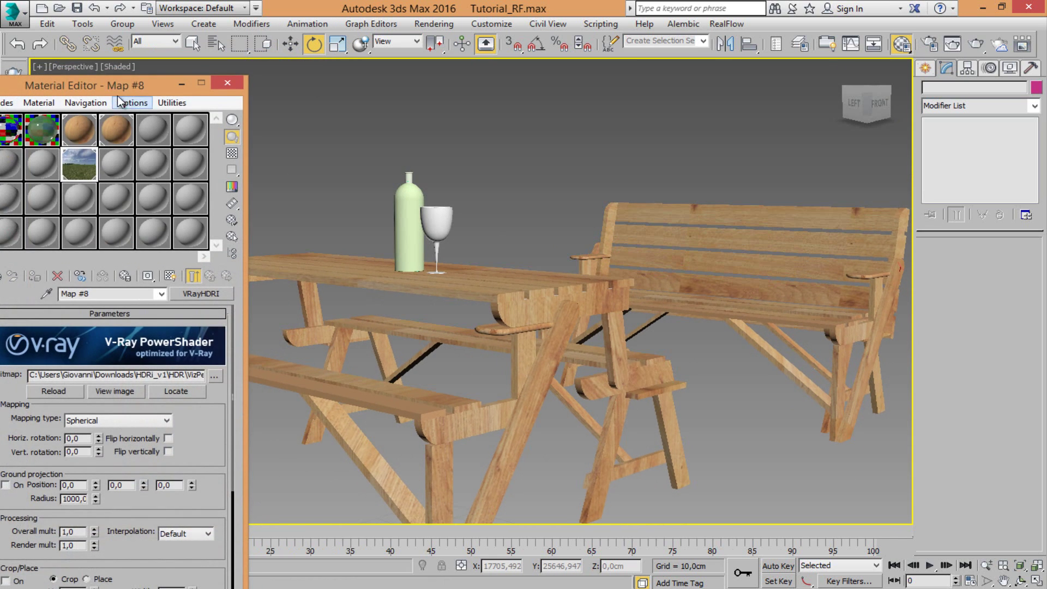
pyautogui.moveTo(127, 86); pyautogui.dragTo(185, 82)
pyautogui.click(130, 130)
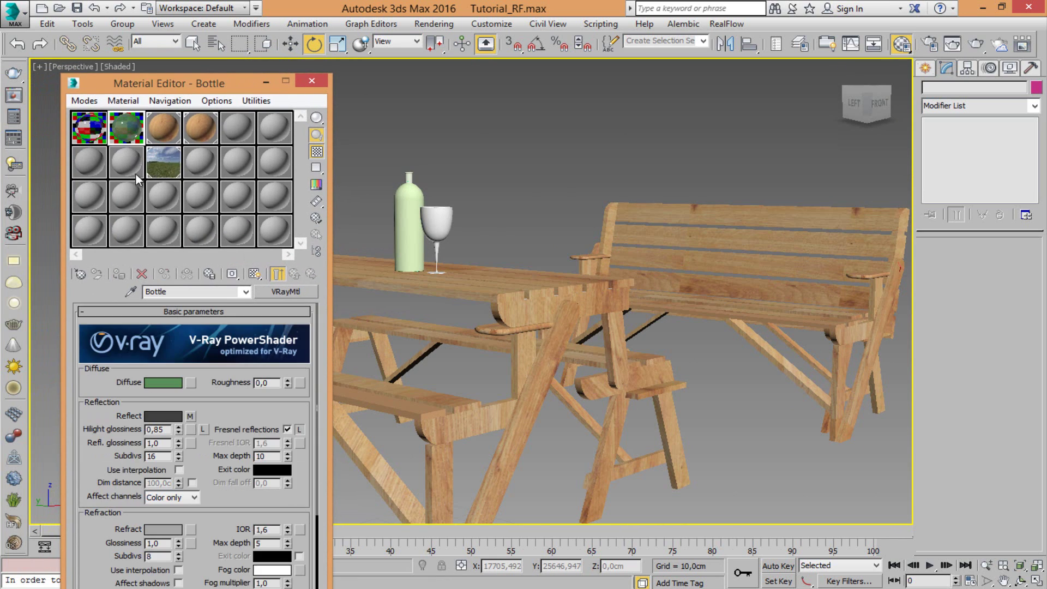
pyautogui.moveTo(130, 130); pyautogui.dragTo(411, 206)
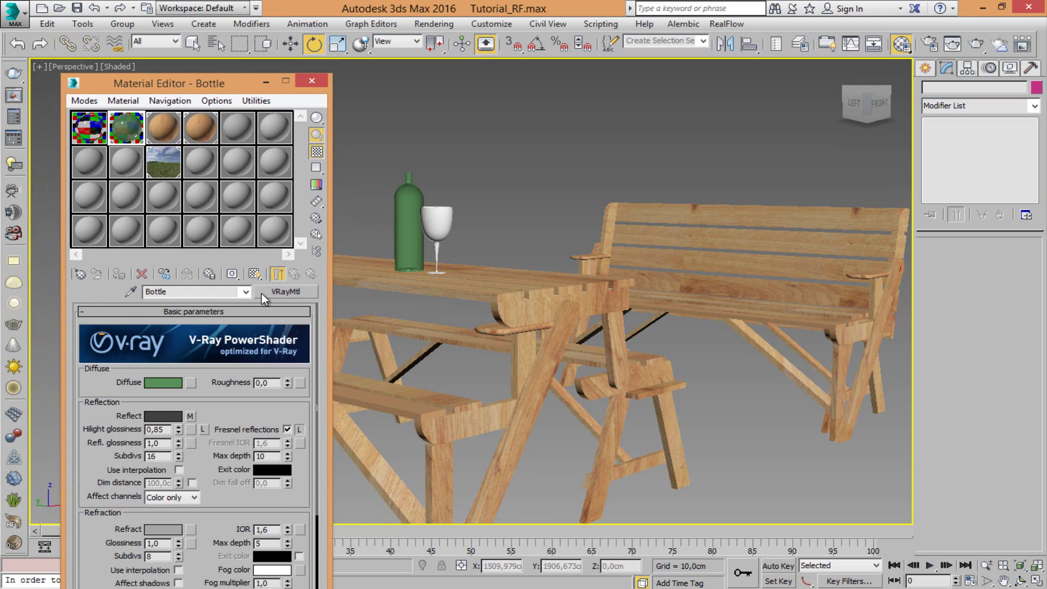
# - Select the wine glass and delete it
pyautogui.click(441, 226)
pyautogui.press('Delete')
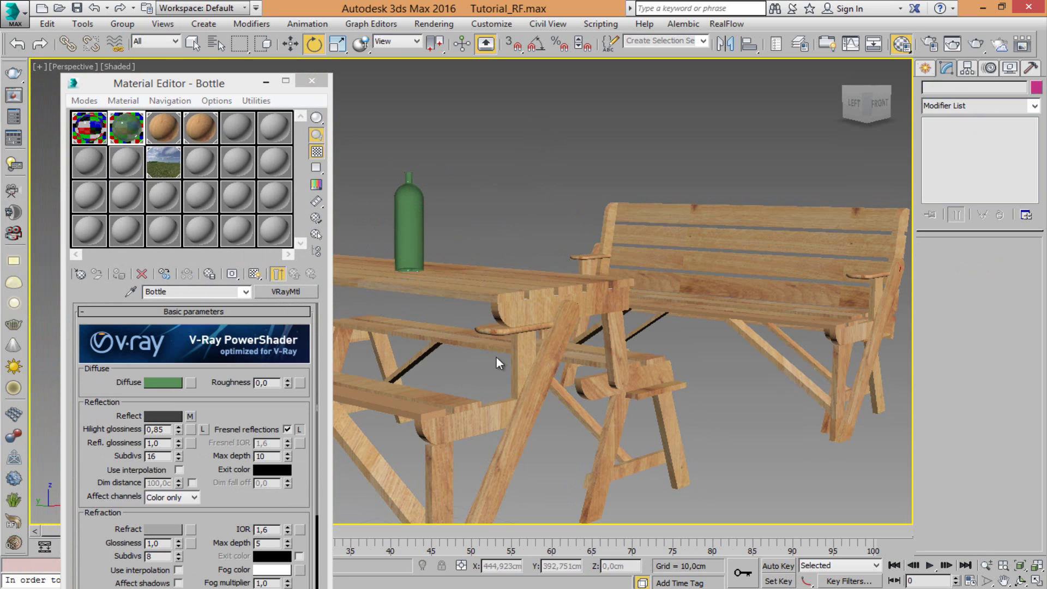
pyautogui.moveTo(228, 88); pyautogui.dragTo(131, 225)
# - Turn on Edged Faces in the viewport and undo to restore the wine glass
pyautogui.click(118, 66)
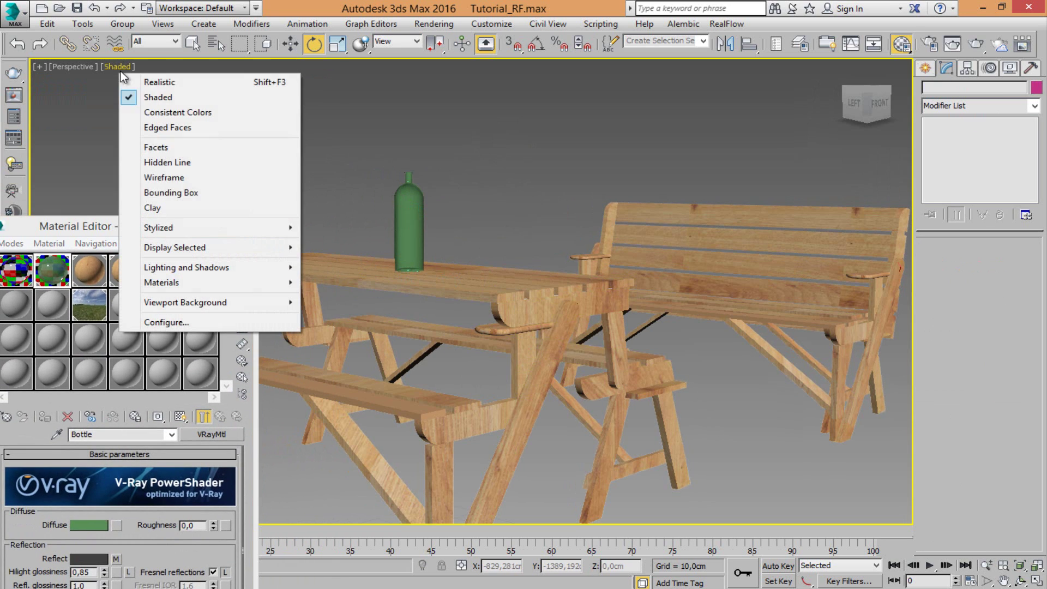
pyautogui.click(182, 129)
pyautogui.hotkey('ctrl', 'z')
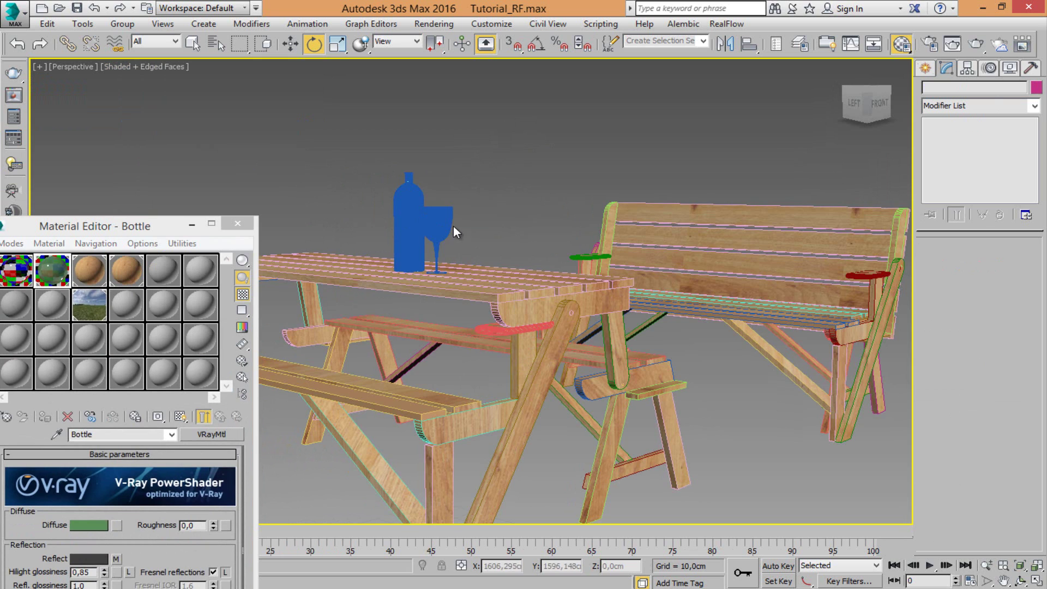
# - View the bottle close up, close the Bottle Material Editor, and recentre the perspective view
pyautogui.scroll(2, 512, 309)
pyautogui.scroll(4, 513, 309)
pyautogui.moveTo(584, 215); pyautogui.dragTo(613, 300, button='middle')
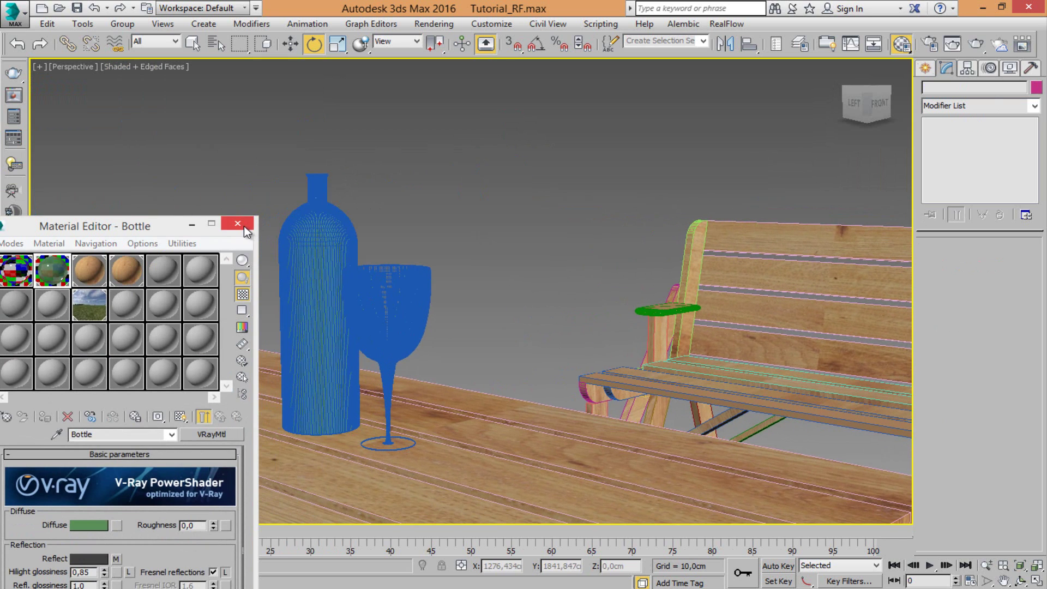
pyautogui.click(238, 224)
pyautogui.moveTo(900, 456); pyautogui.dragTo(655, 306, button='middle')
# - Restore the four-viewport layout with Alt+W and frame the table and bench in Top view
pyautogui.hotkey('alt', 'w')
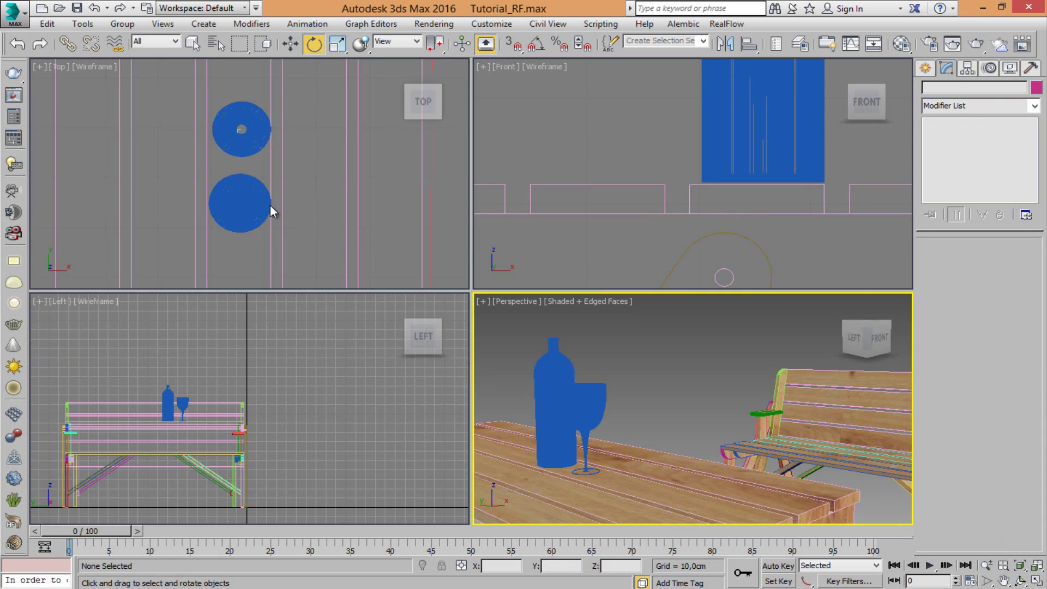
pyautogui.scroll(-6, 264, 201)
pyautogui.moveTo(332, 196); pyautogui.dragTo(293, 189, button='middle')
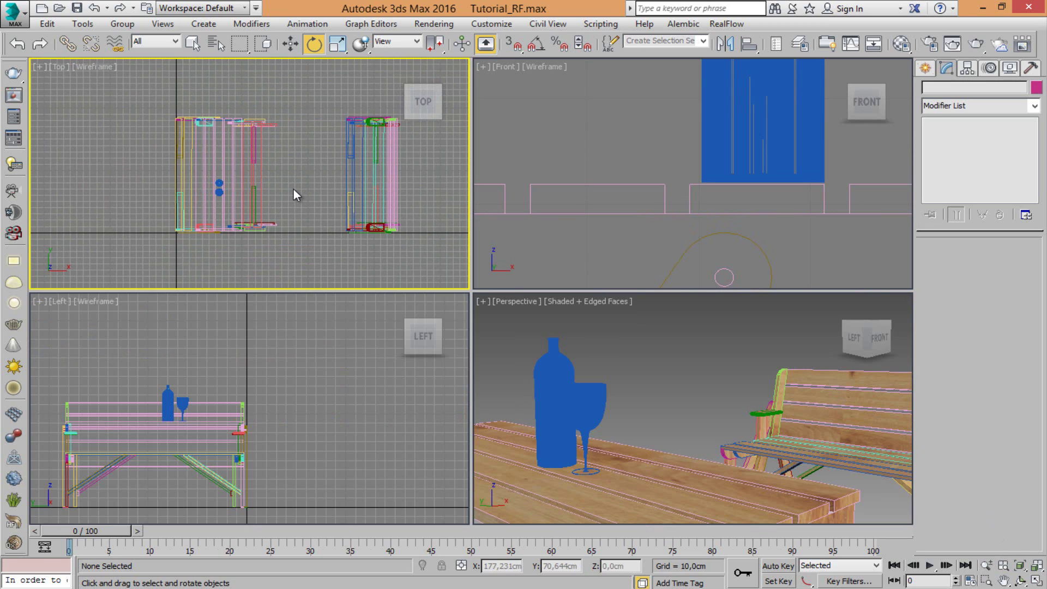
pyautogui.moveTo(298, 165); pyautogui.dragTo(271, 160, button='middle')
pyautogui.scroll(-2, 272, 160)
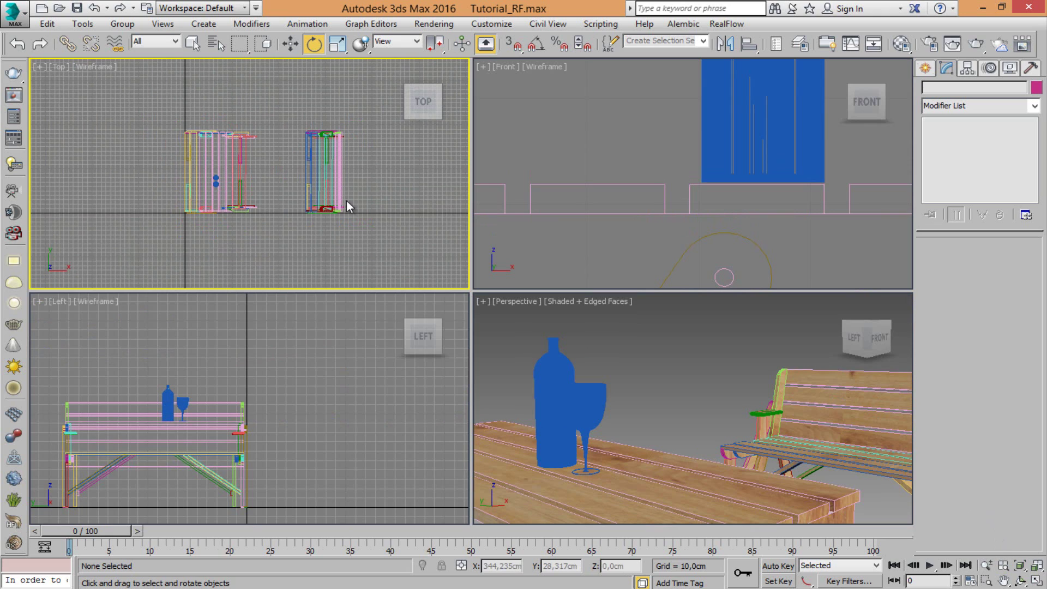
pyautogui.scroll(3, 345, 201)
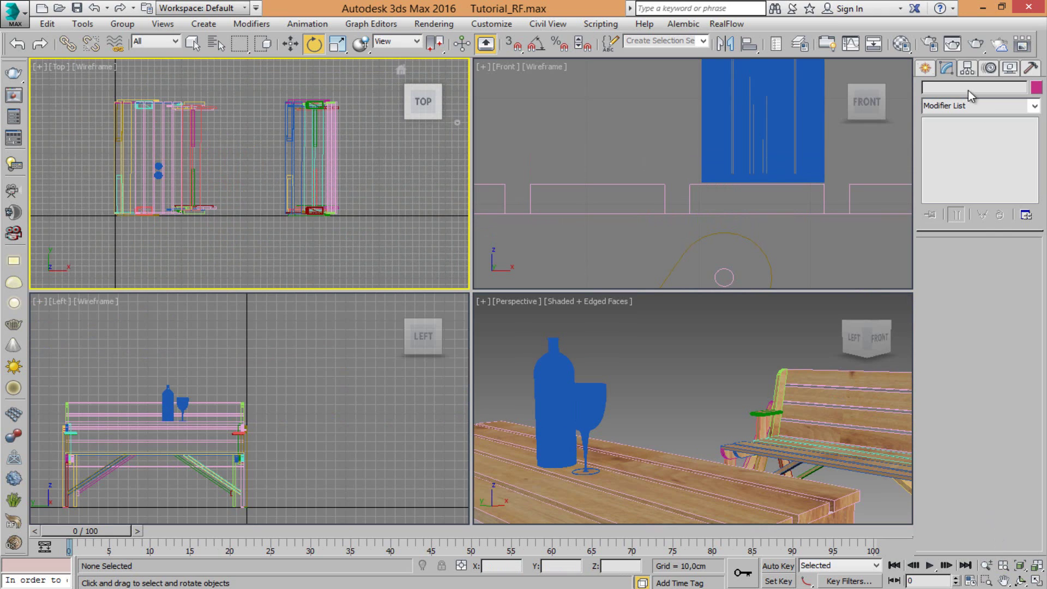
# - Create a target camera in the Top viewport, aimed across the table
pyautogui.click(925, 70)
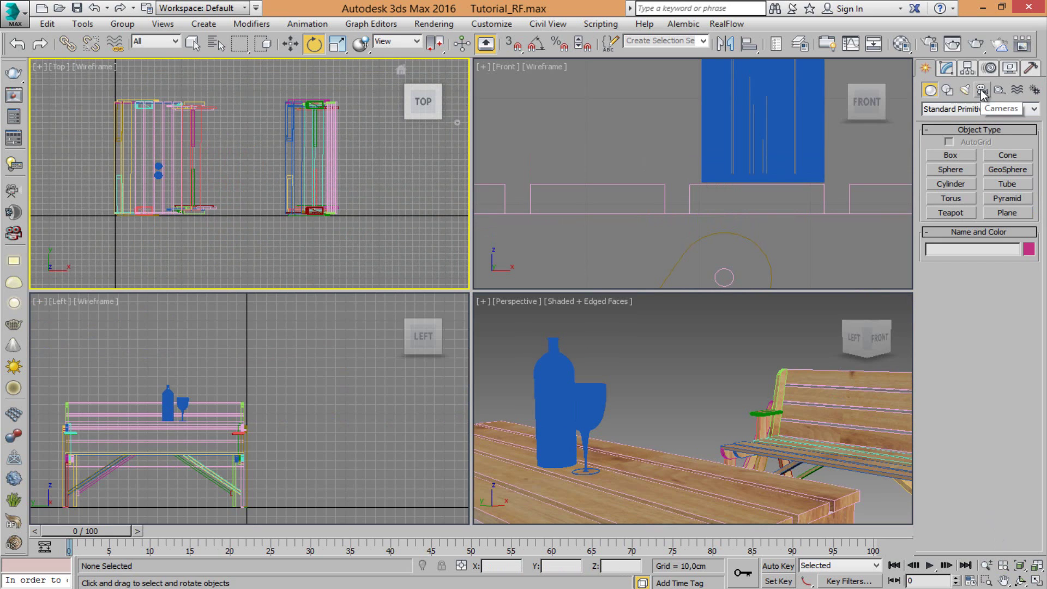
pyautogui.click(982, 93)
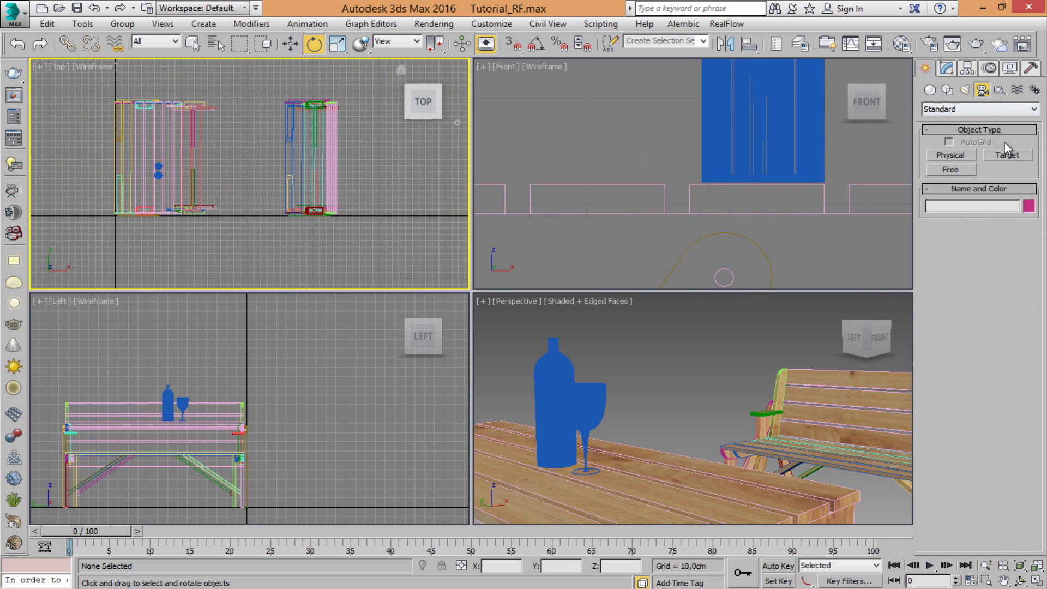
pyautogui.click(1008, 156)
pyautogui.moveTo(157, 267); pyautogui.dragTo(411, 145)
pyautogui.rightClick(690, 386)
pyautogui.press('e')
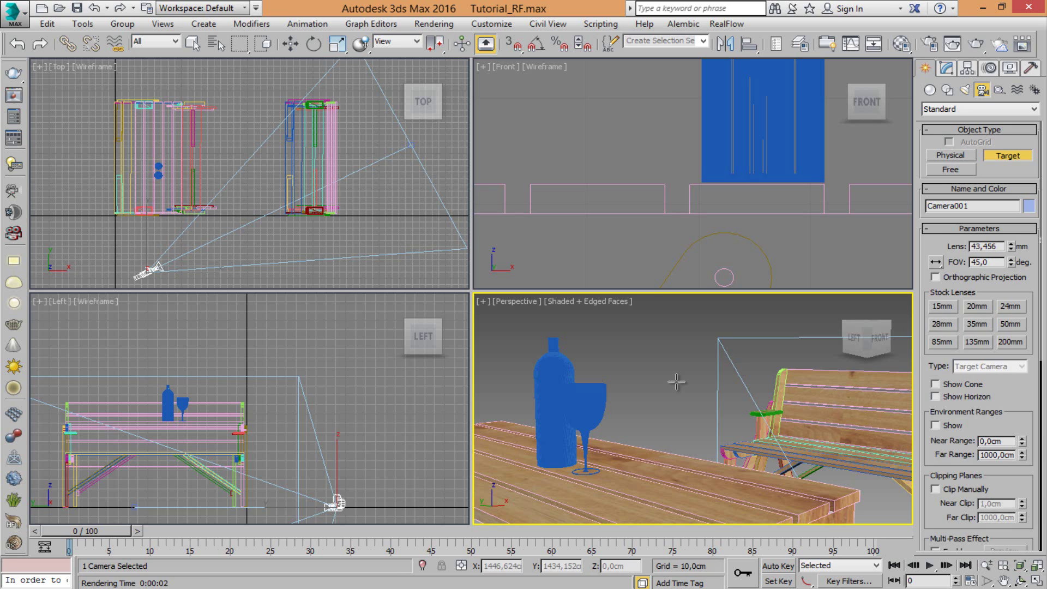
# - Make the Perspective viewport look through Camera001 and frame the camera in the Top view
pyautogui.click(519, 303)
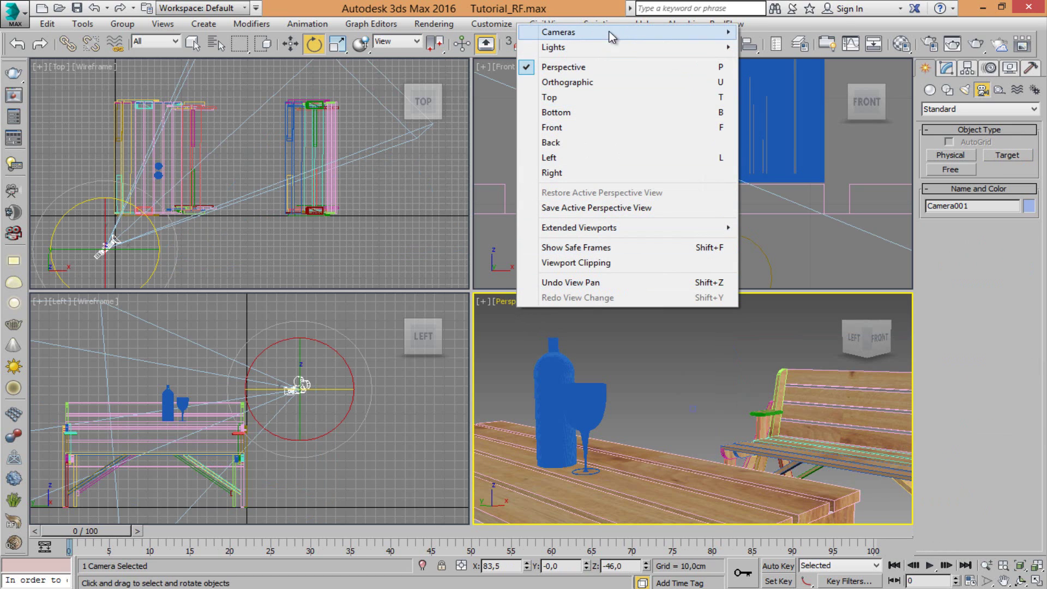
pyautogui.moveTo(616, 33)
pyautogui.click(780, 32)
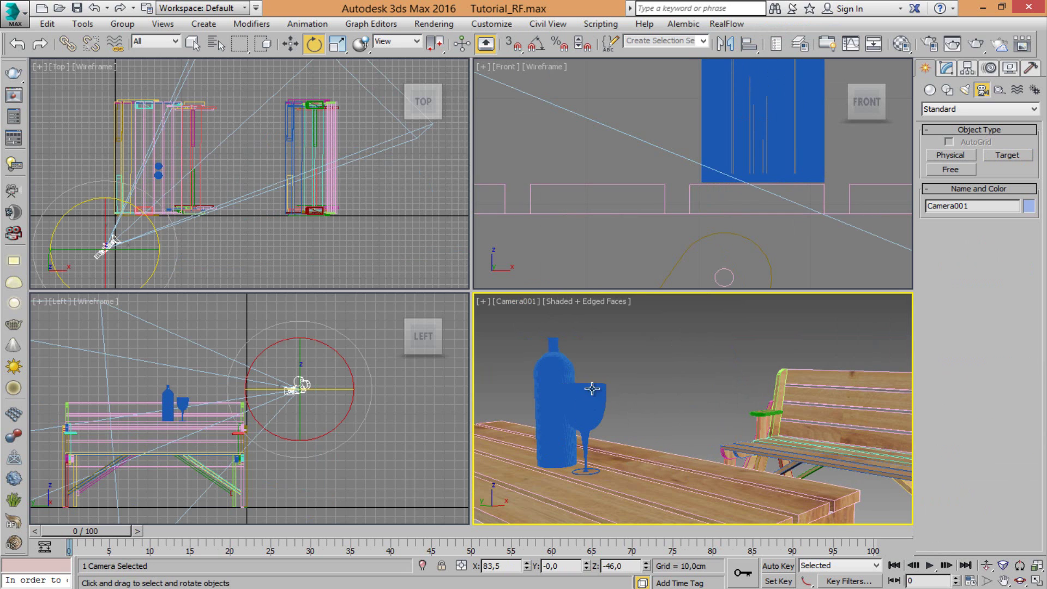
pyautogui.scroll(-3, 356, 225)
pyautogui.moveTo(319, 216); pyautogui.dragTo(299, 197, button='middle')
pyautogui.scroll(-2, 309, 217)
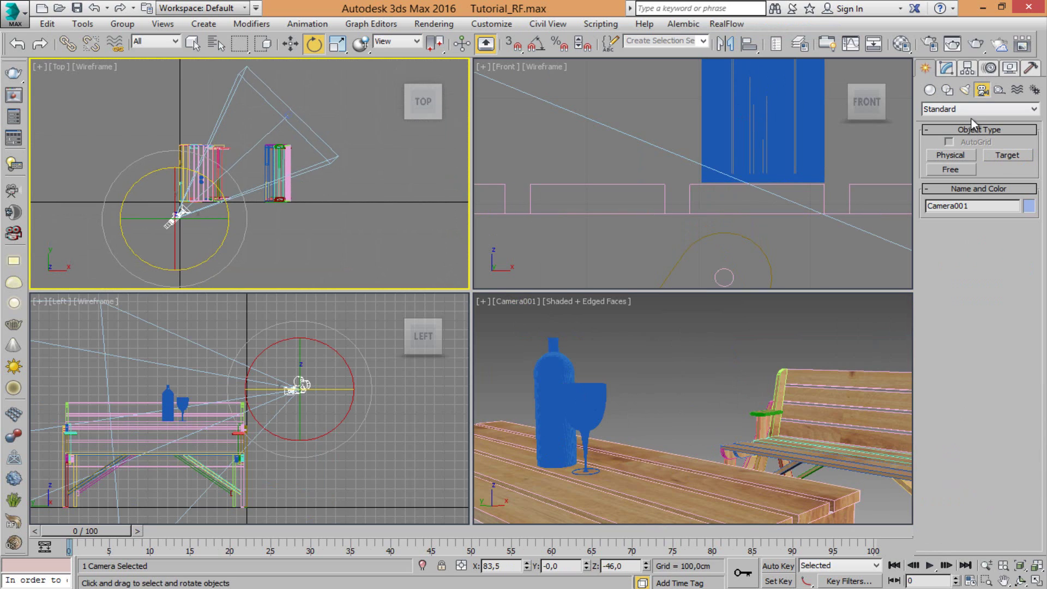
# - Place a VRayLight of type Dome in the Top viewport
pyautogui.click(966, 90)
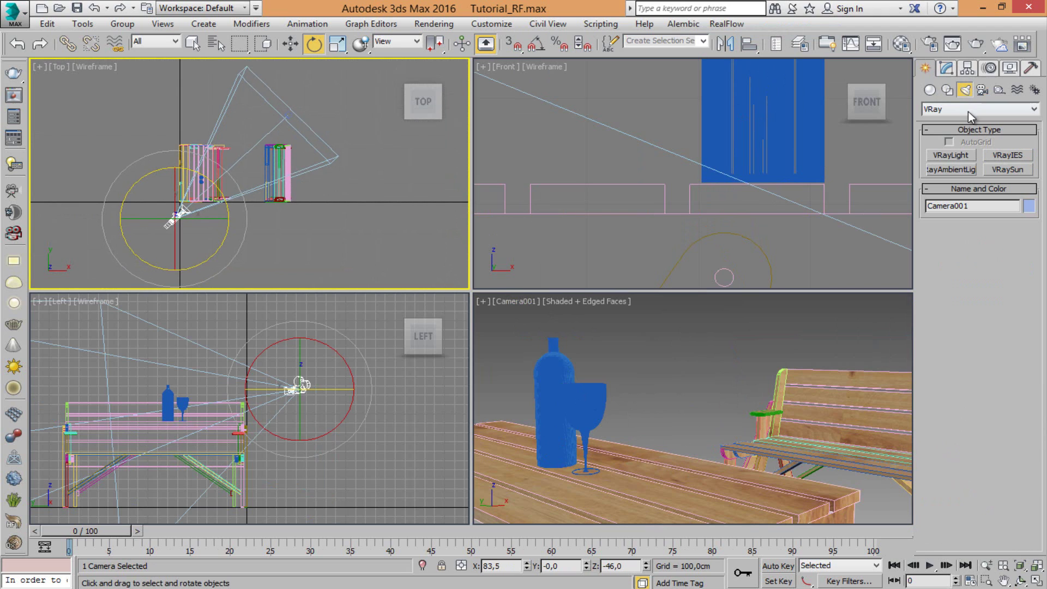
pyautogui.click(948, 155)
pyautogui.click(985, 272)
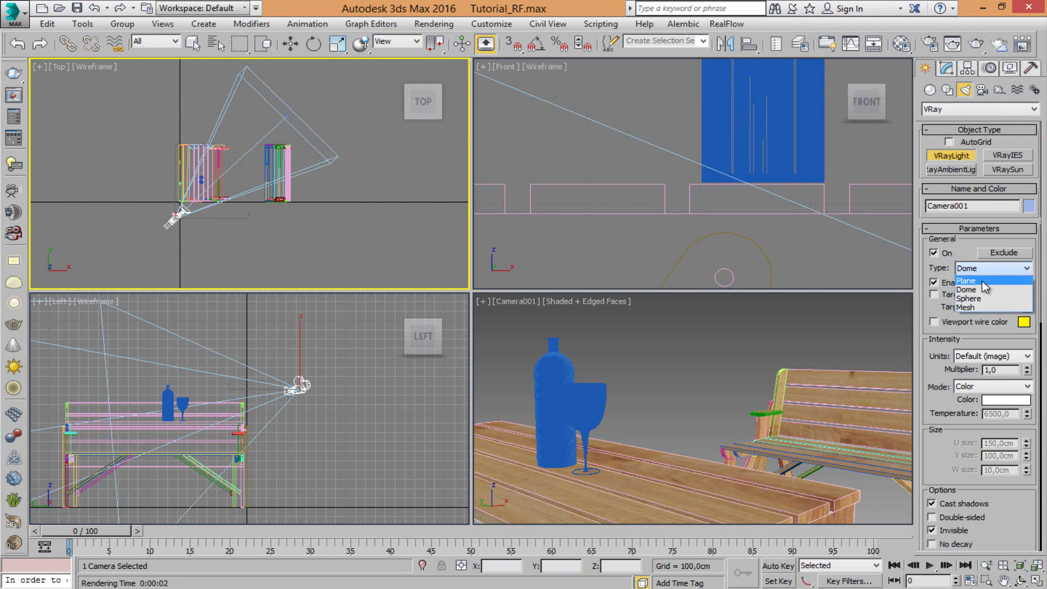
pyautogui.click(982, 284)
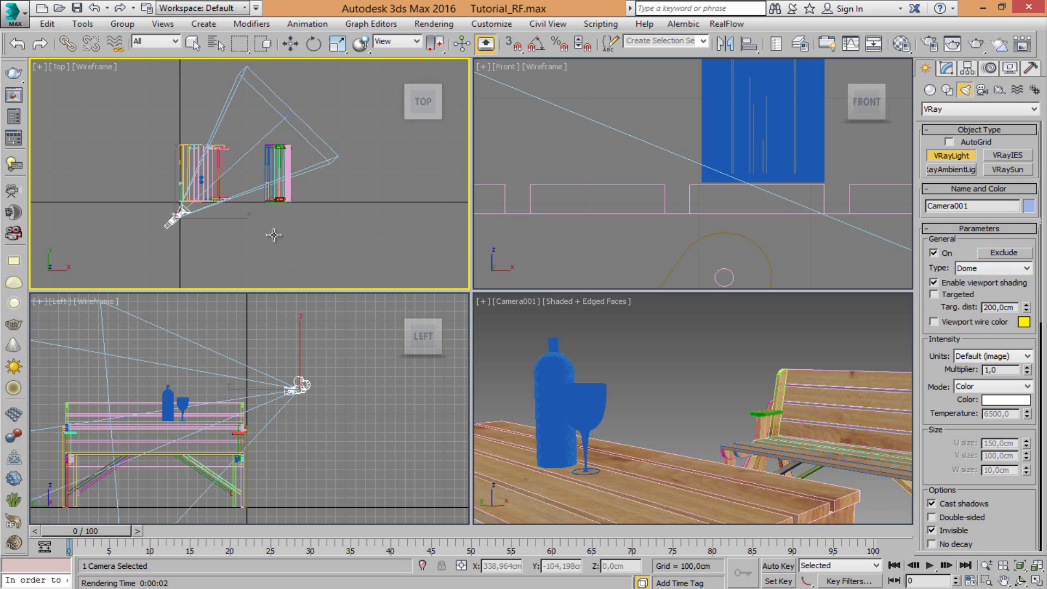
pyautogui.click(177, 113)
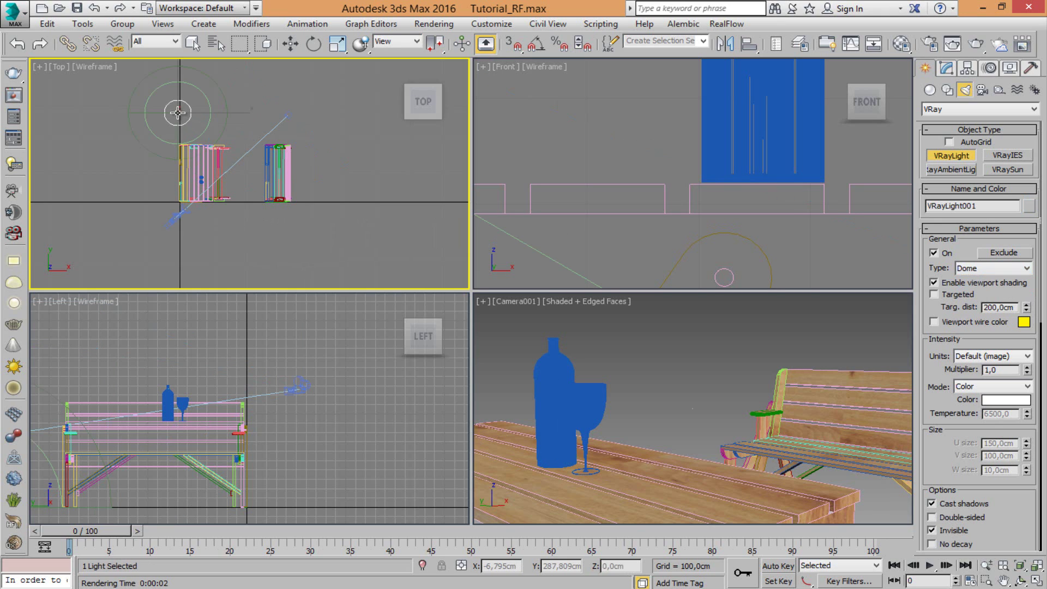
pyautogui.scroll(-3, 223, 154)
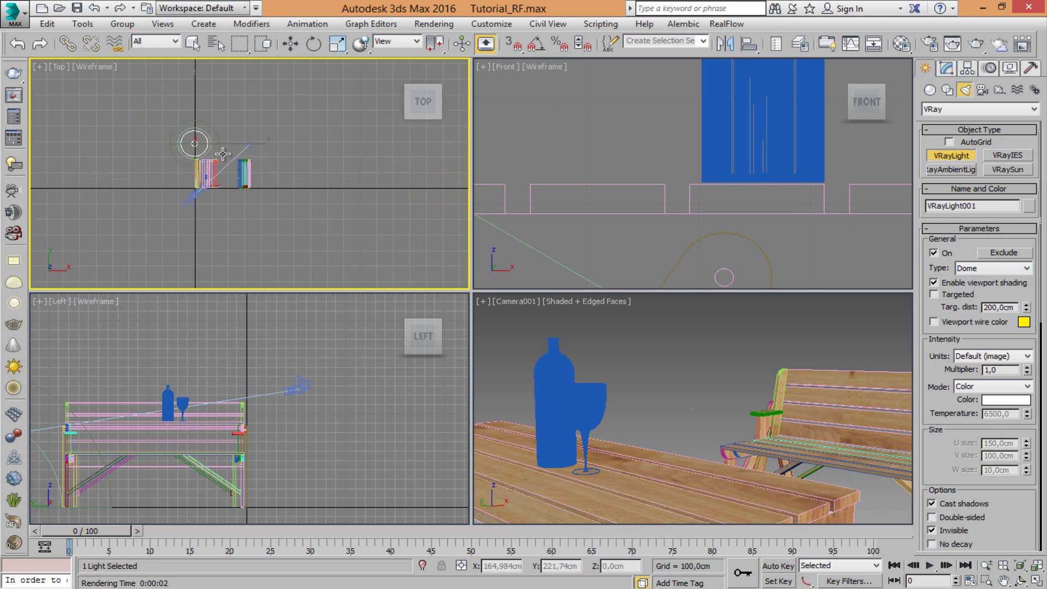
pyautogui.scroll(5, 207, 172)
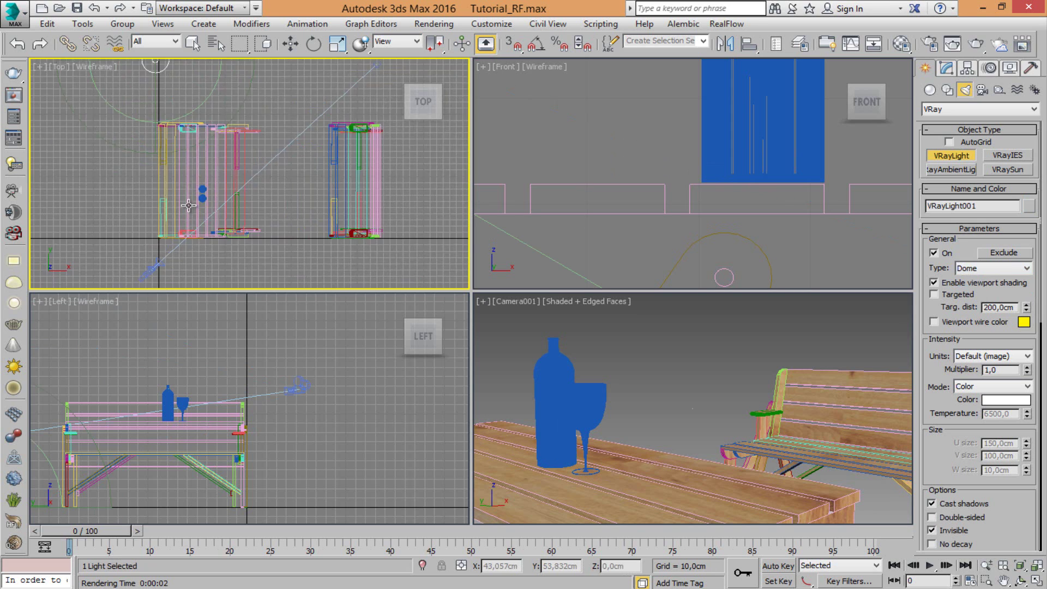
pyautogui.scroll(8, 196, 202)
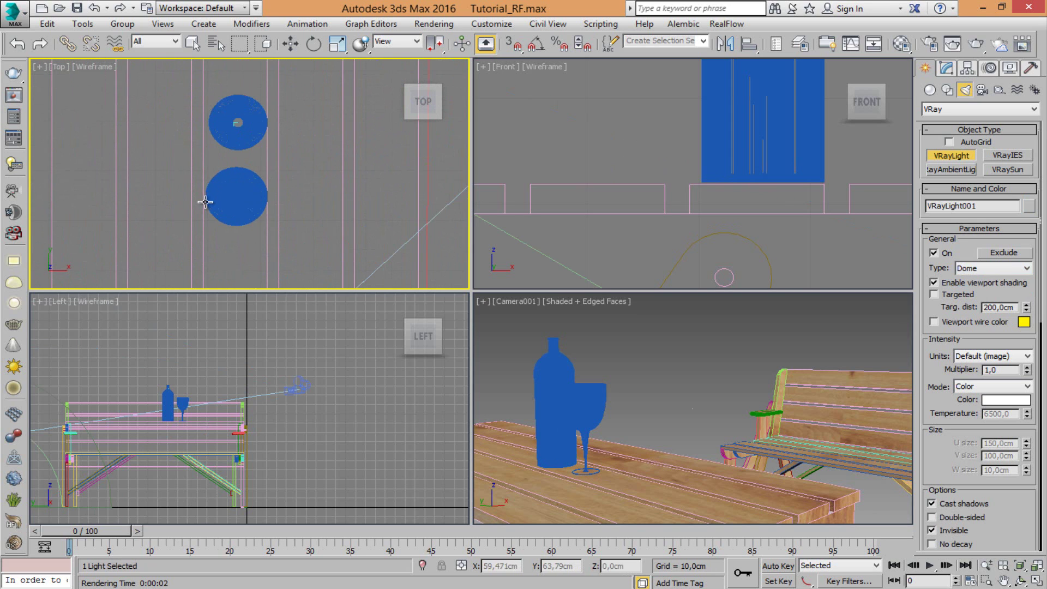
pyautogui.scroll(-8, 277, 219)
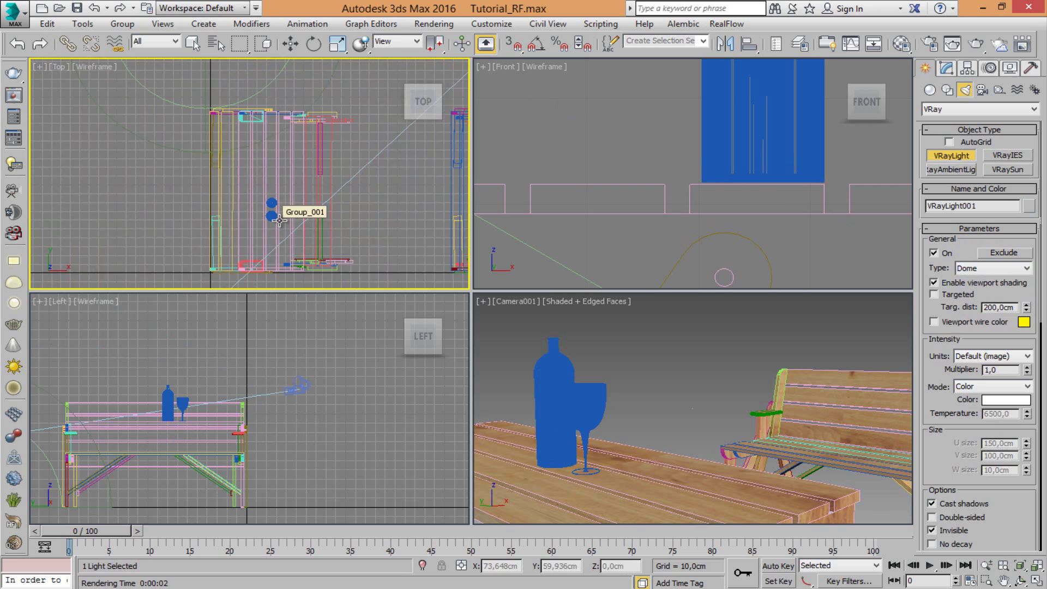
pyautogui.scroll(-3, 279, 220)
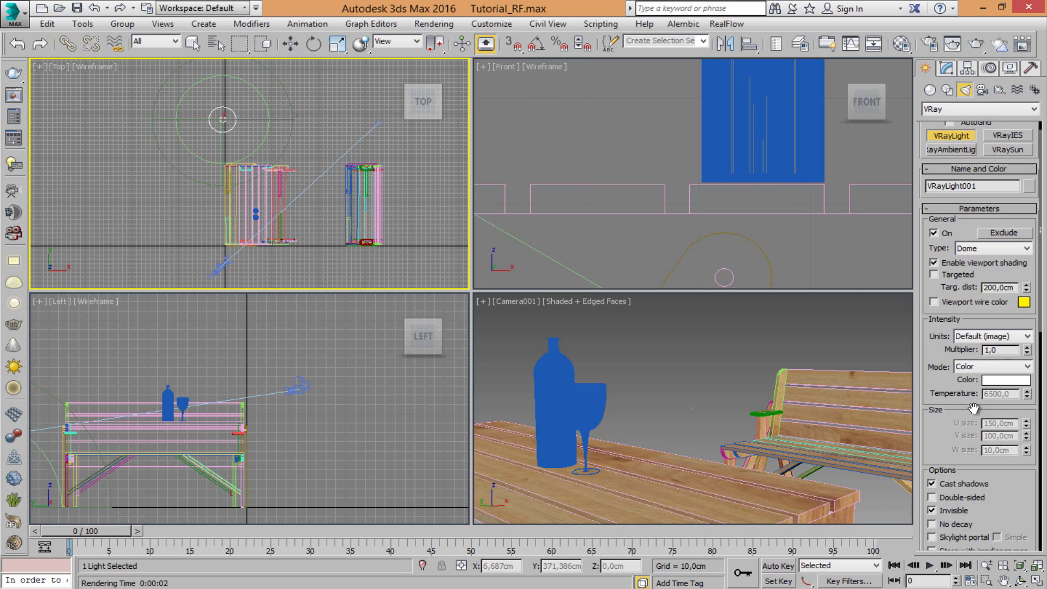
pyautogui.scroll(-5, 974, 408)
# - Make the dome light visible in renders by unchecking Invisible
pyautogui.click(939, 329)
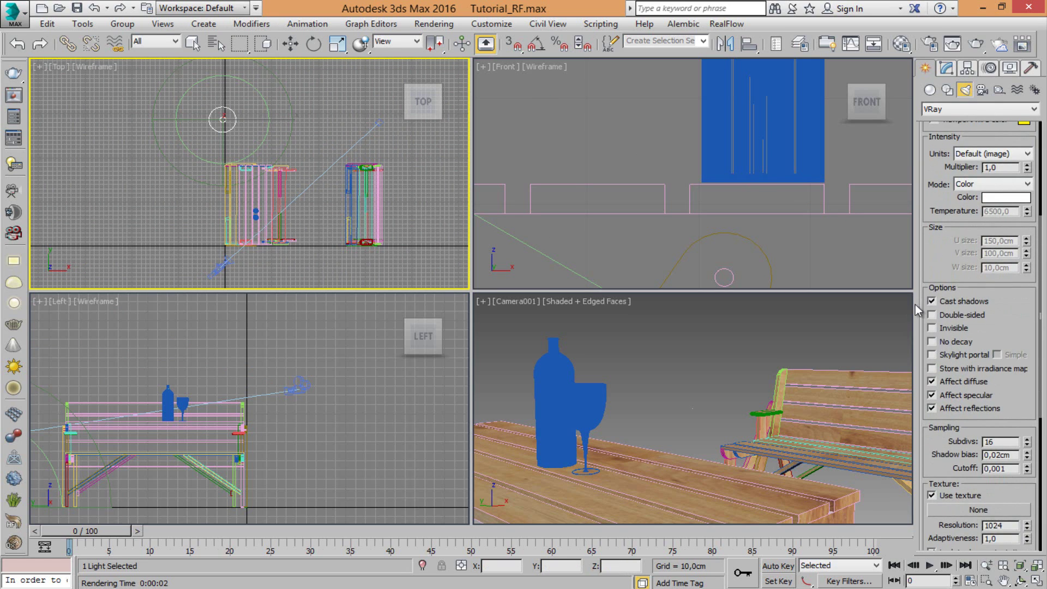
pyautogui.scroll(-2, 937, 409)
pyautogui.moveTo(937, 409); pyautogui.dragTo(967, 230)
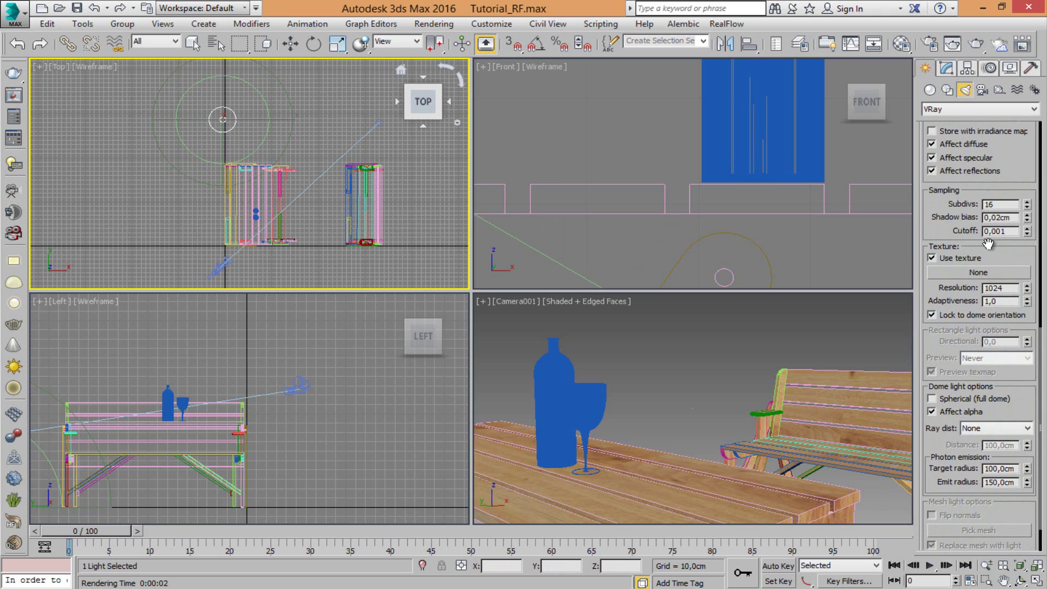
pyautogui.moveTo(989, 244); pyautogui.dragTo(992, 507)
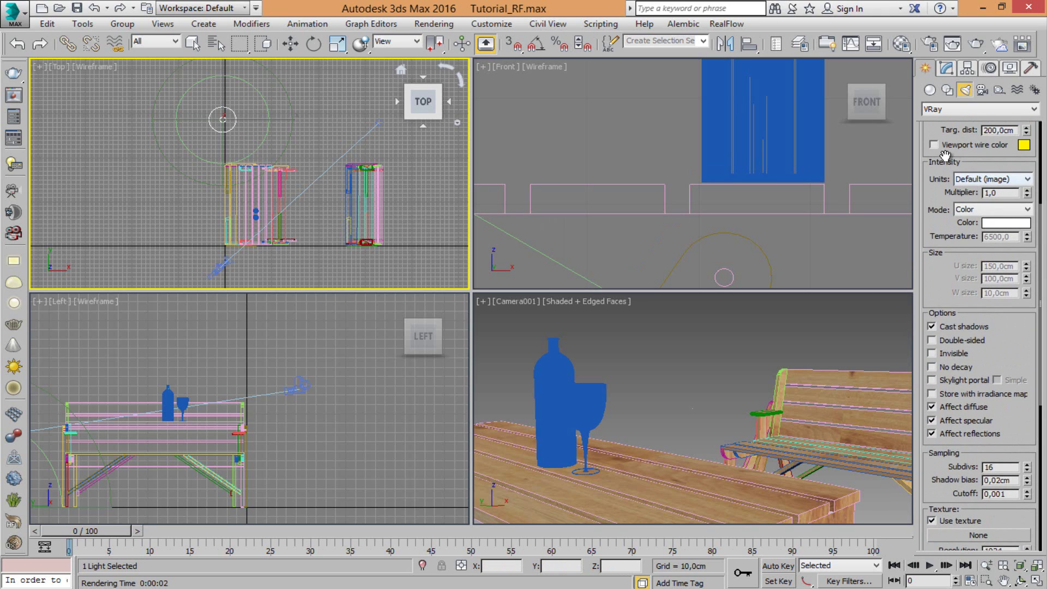
pyautogui.moveTo(945, 157); pyautogui.dragTo(947, 295)
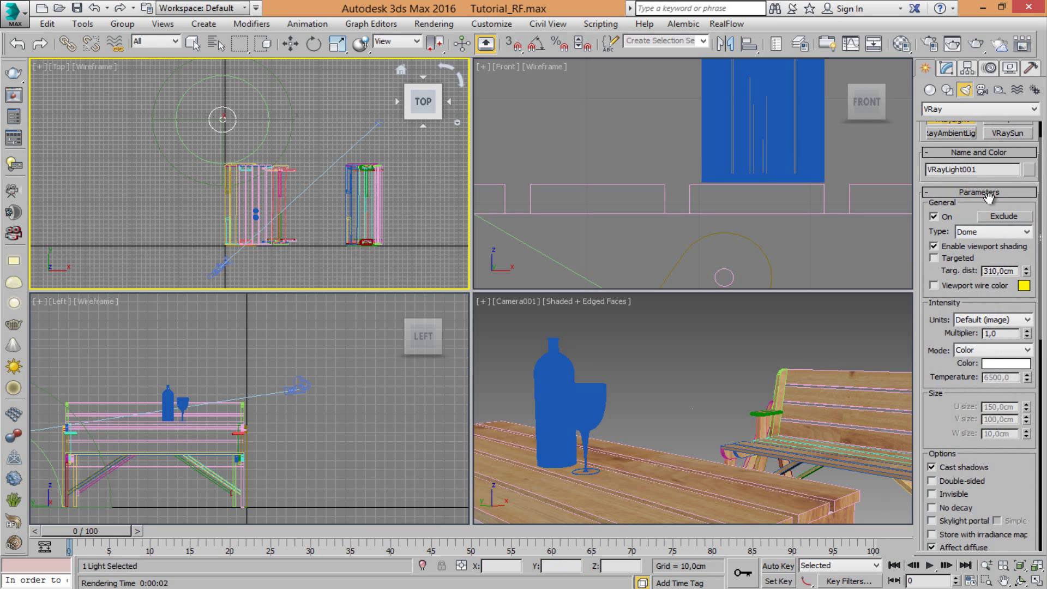
pyautogui.scroll(-3, 988, 230)
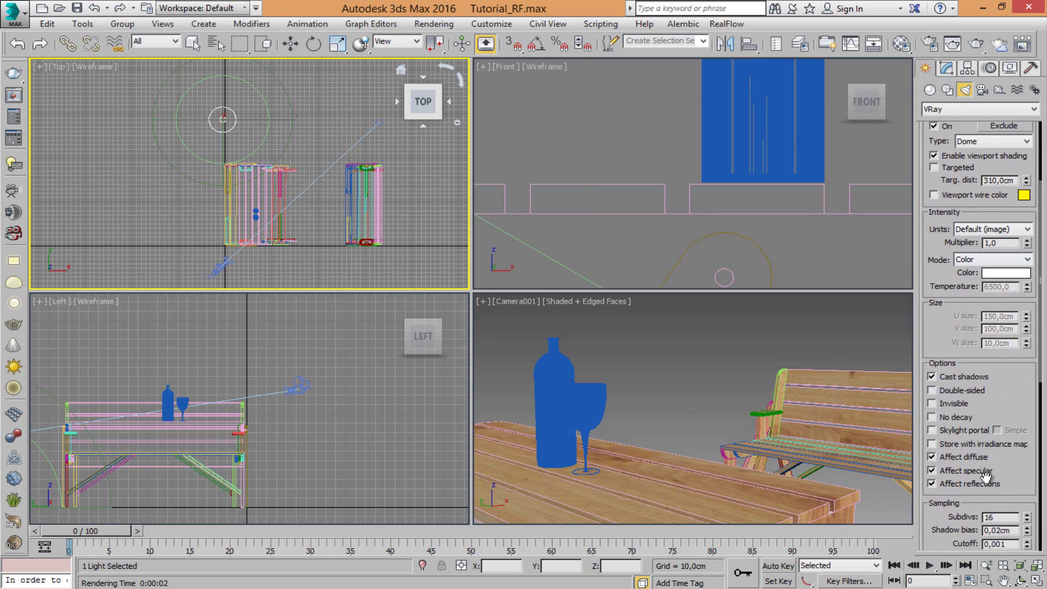
pyautogui.moveTo(988, 479); pyautogui.dragTo(995, 250)
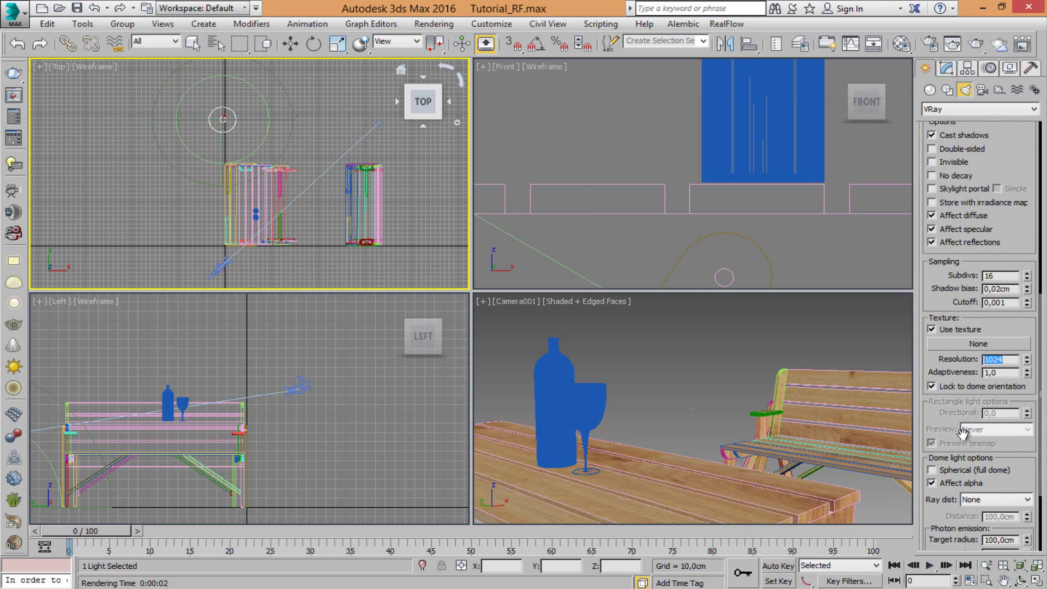
pyautogui.scroll(-5, 956, 434)
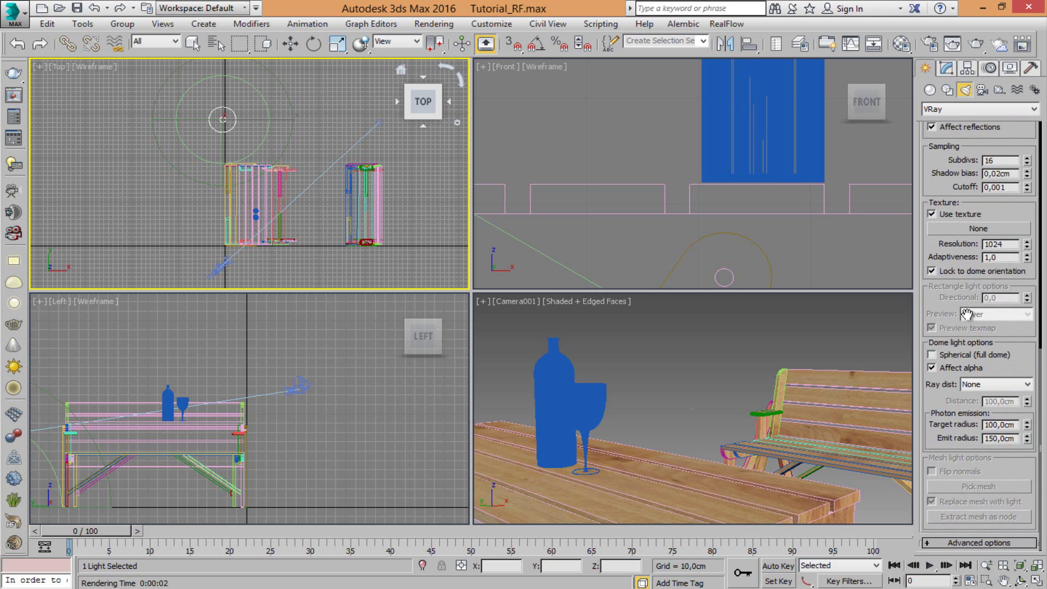
# - Set the dome light's target radius to 350 cm and emit radius to 700 cm
pyautogui.moveTo(1027, 431); pyautogui.dragTo(936, 253)
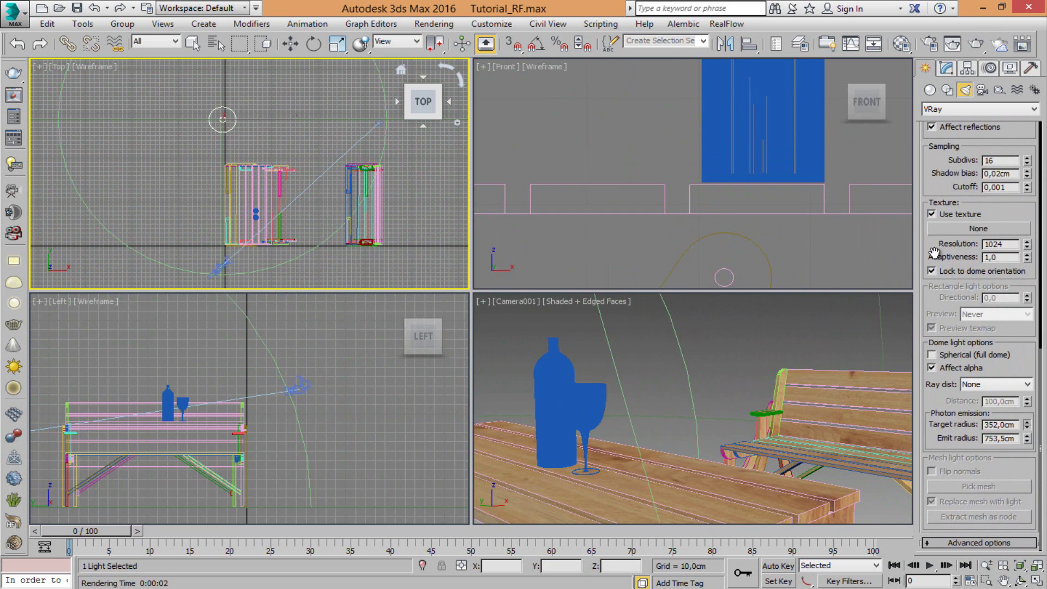
pyautogui.doubleClick(1010, 425)
pyautogui.write('350')
pyautogui.press('Return')
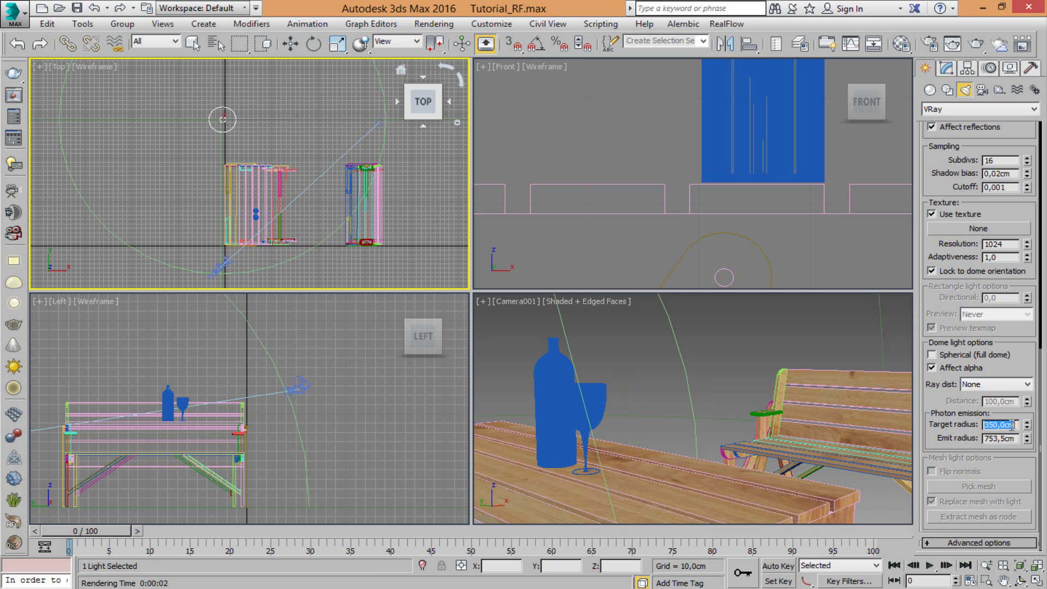
pyautogui.doubleClick(1010, 438)
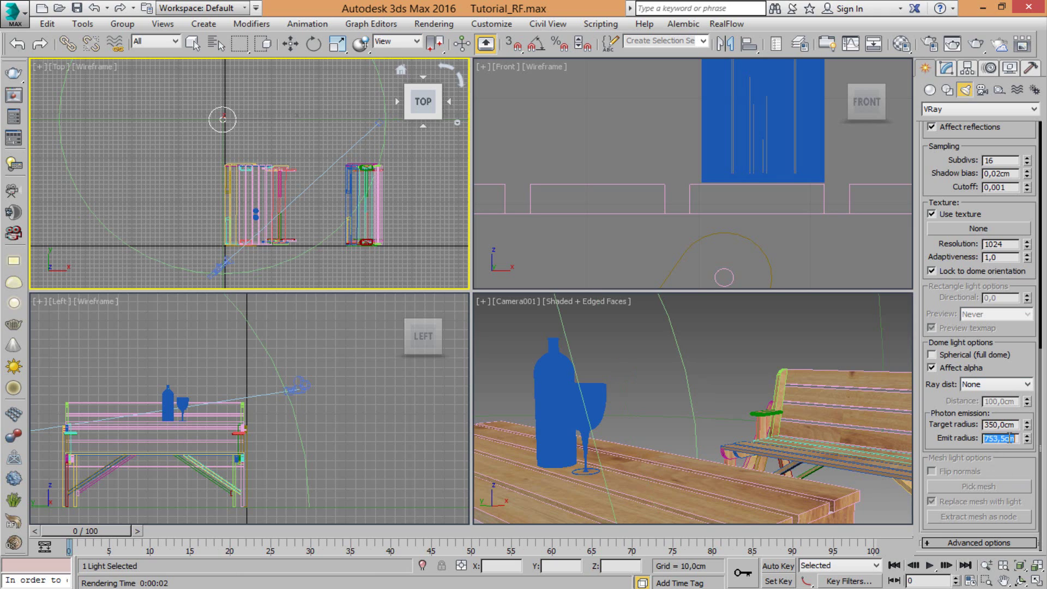
pyautogui.write('700')
pyautogui.press('Return')
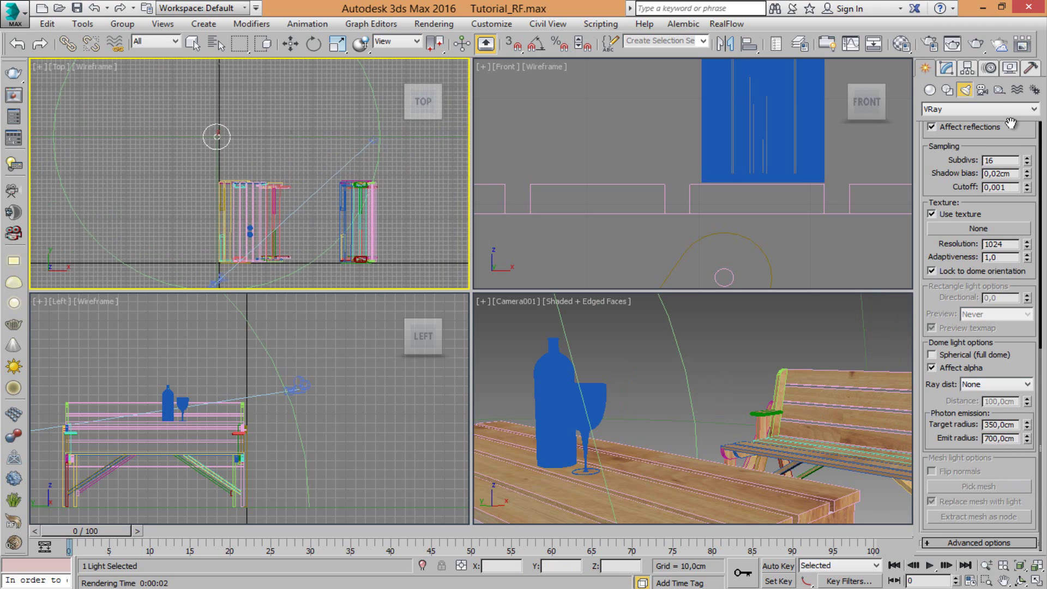
# - Instance the landscape VRayHDRI map from the Material Editor into the dome light's Texture slot
pyautogui.moveTo(994, 208); pyautogui.dragTo(935, 329)
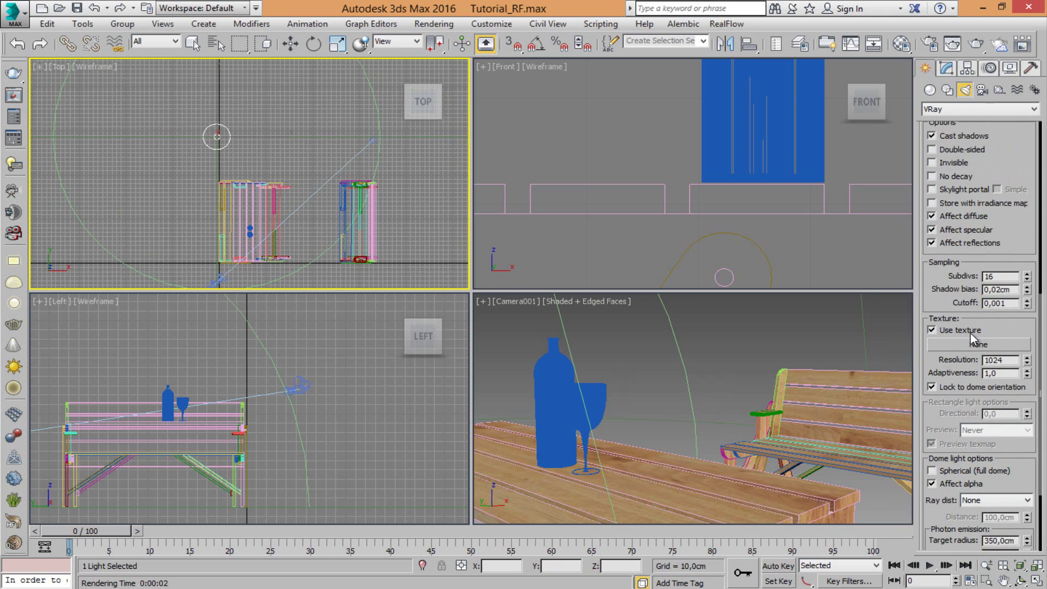
pyautogui.click(902, 44)
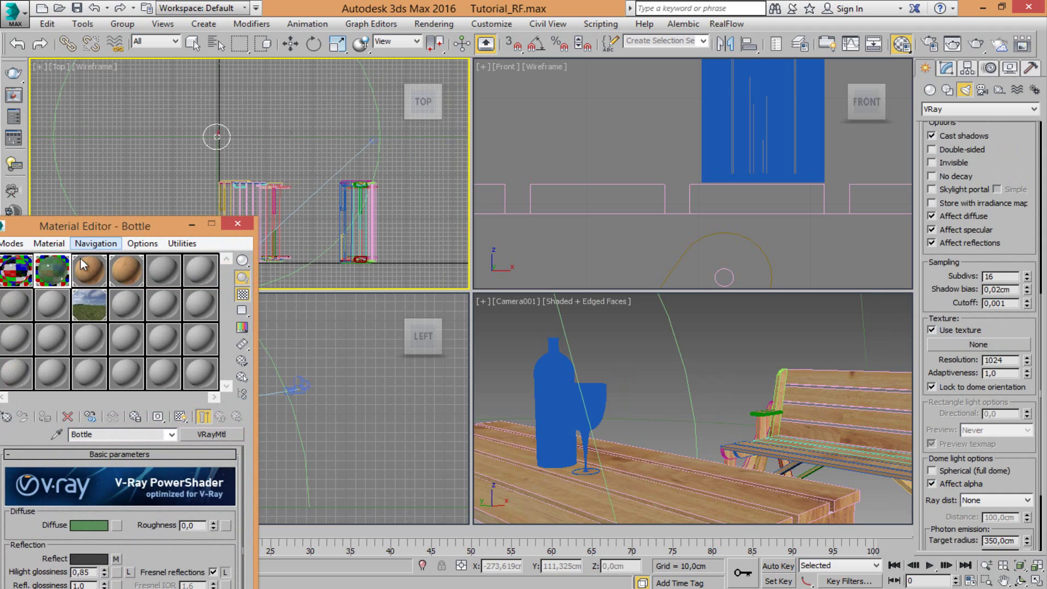
pyautogui.moveTo(109, 231); pyautogui.dragTo(159, 105)
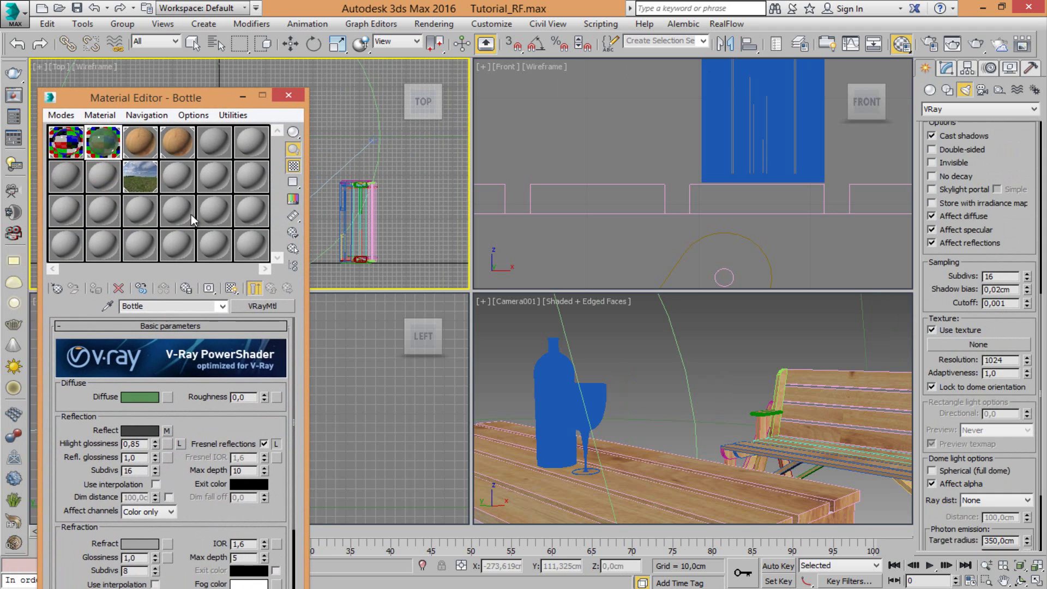
pyautogui.moveTo(137, 178); pyautogui.dragTo(971, 349)
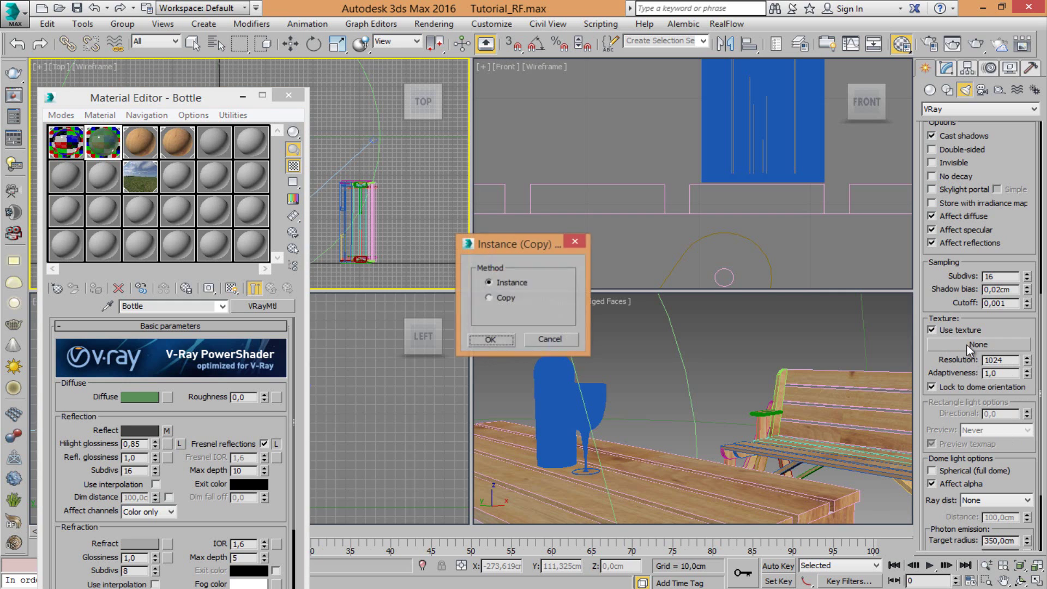
pyautogui.click(491, 340)
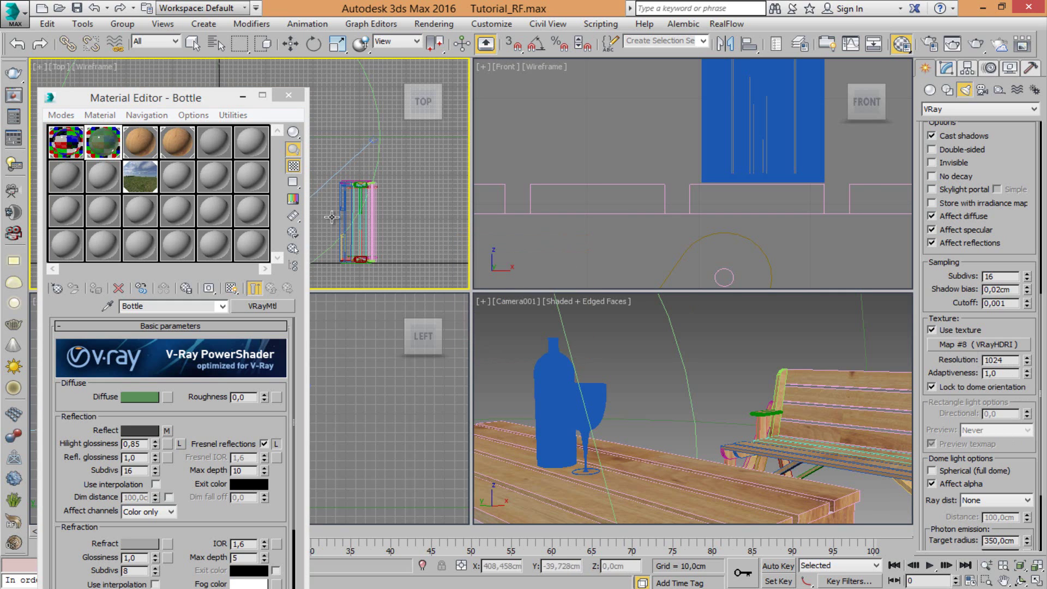
pyautogui.click(288, 95)
pyautogui.moveTo(675, 396); pyautogui.dragTo(669, 399, button='middle')
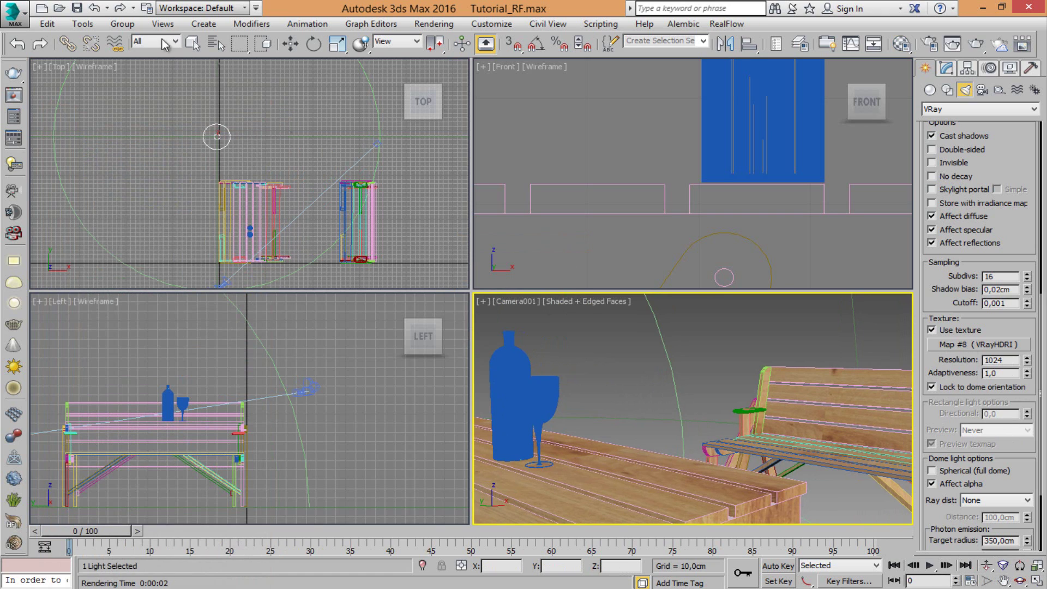
# - Truck, dolly and orbit Camera001 to centre the bottle and wine glass on the table
pyautogui.moveTo(572, 320); pyautogui.dragTo(616, 321, button='middle')
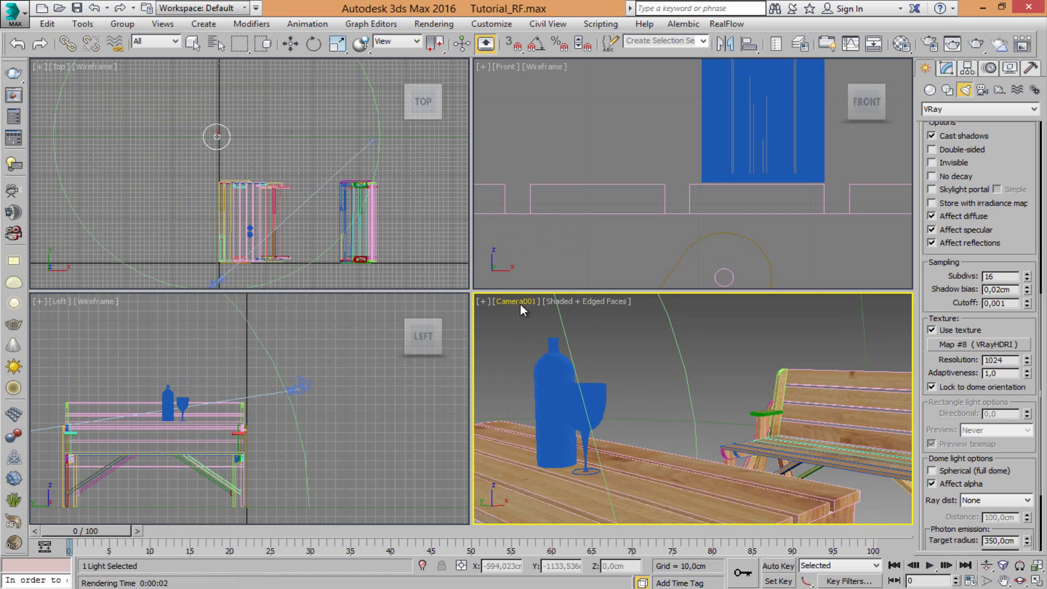
pyautogui.click(987, 565)
pyautogui.moveTo(702, 433); pyautogui.dragTo(679, 414)
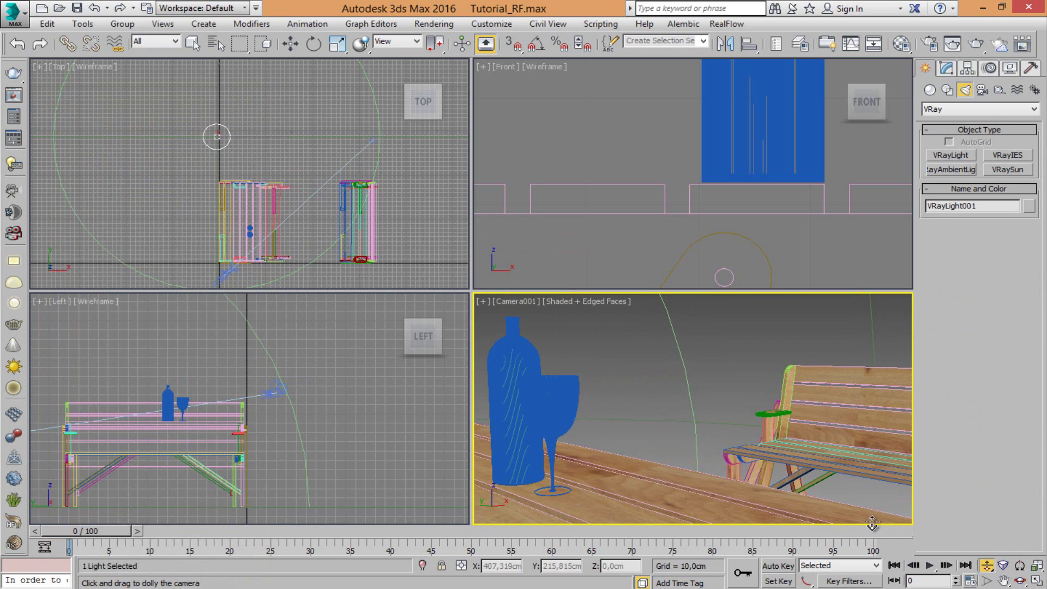
pyautogui.click(1020, 581)
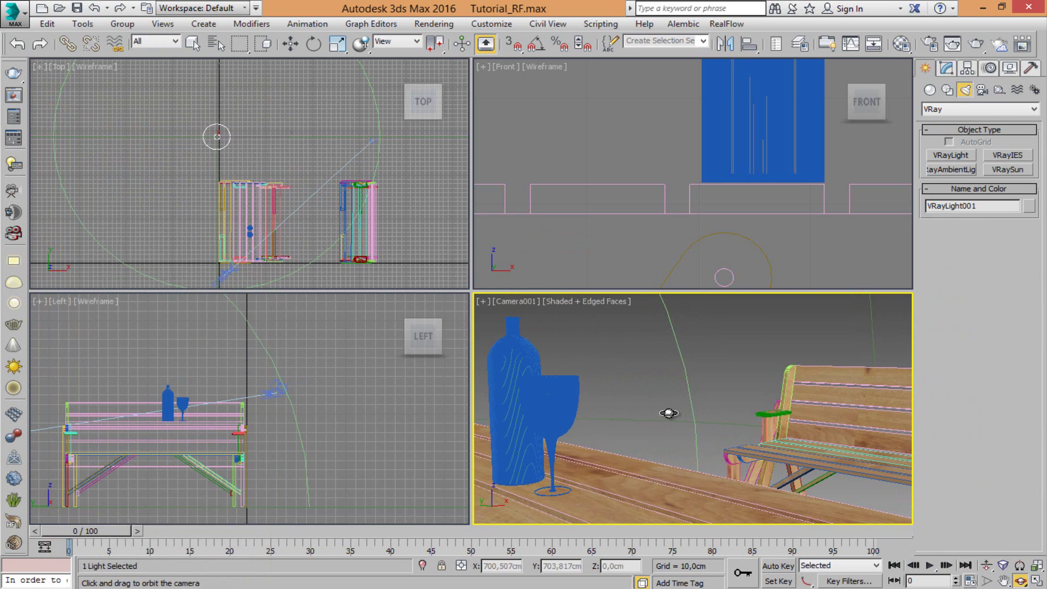
pyautogui.moveTo(676, 416); pyautogui.dragTo(661, 381)
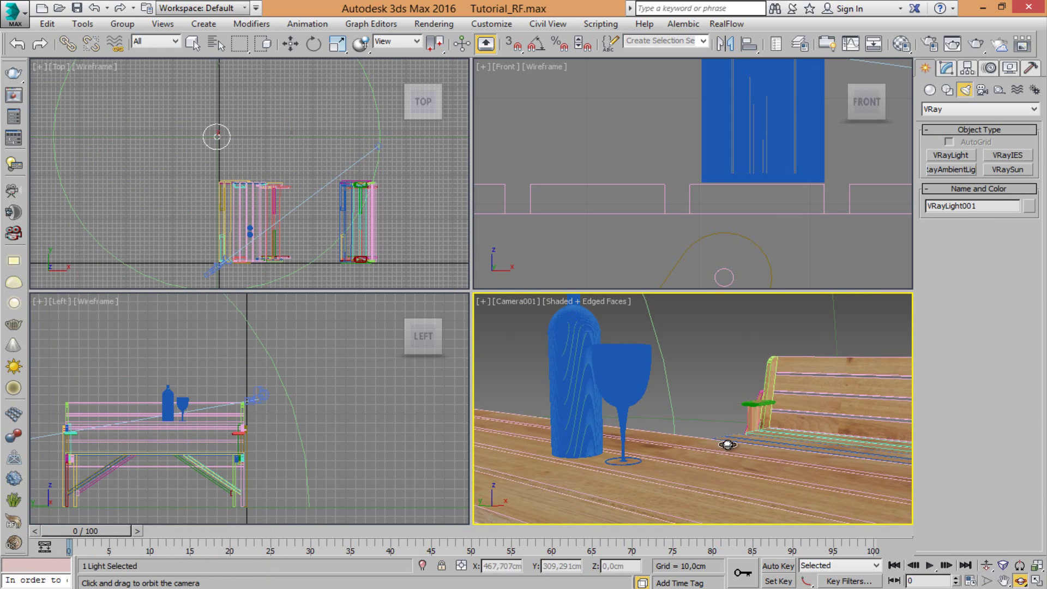
pyautogui.moveTo(727, 445); pyautogui.dragTo(770, 476)
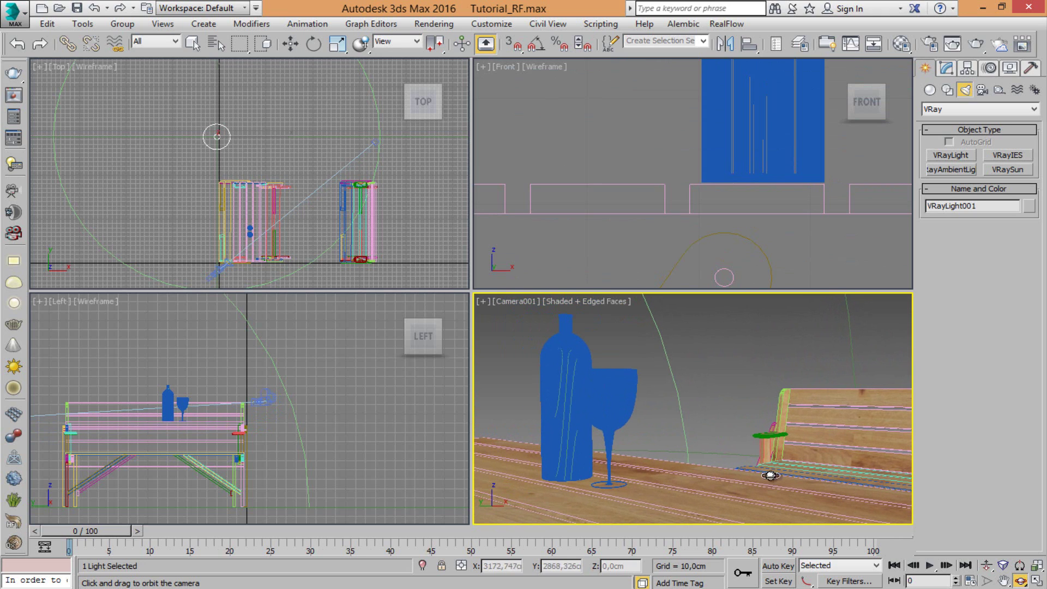
# - Dolly Camera001 closer, set the glass before the bottle, and open Render Setup
pyautogui.click(987, 566)
pyautogui.moveTo(609, 413); pyautogui.dragTo(612, 411)
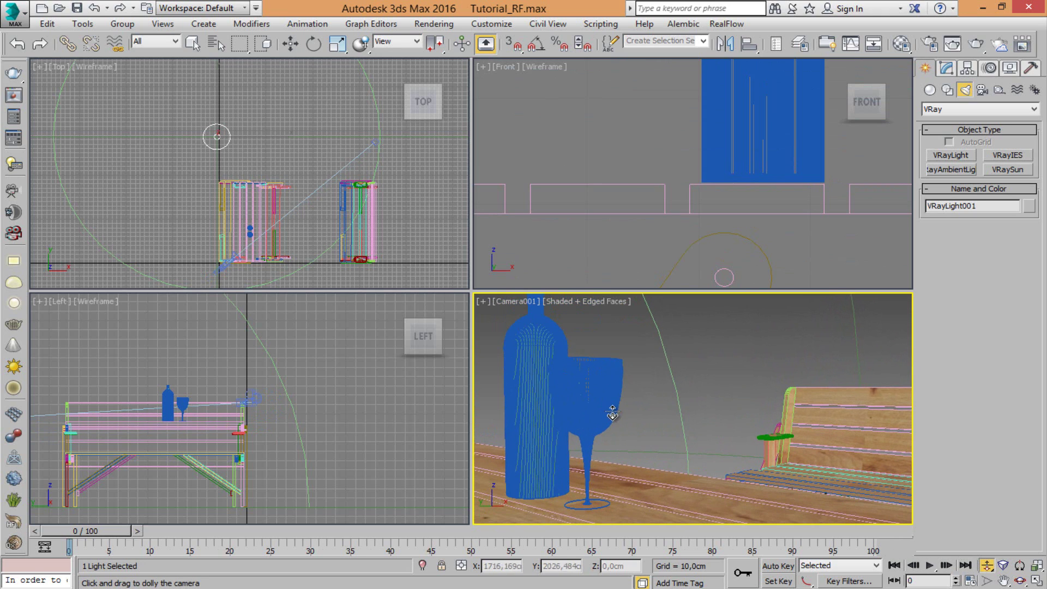
pyautogui.scroll(3, 619, 417)
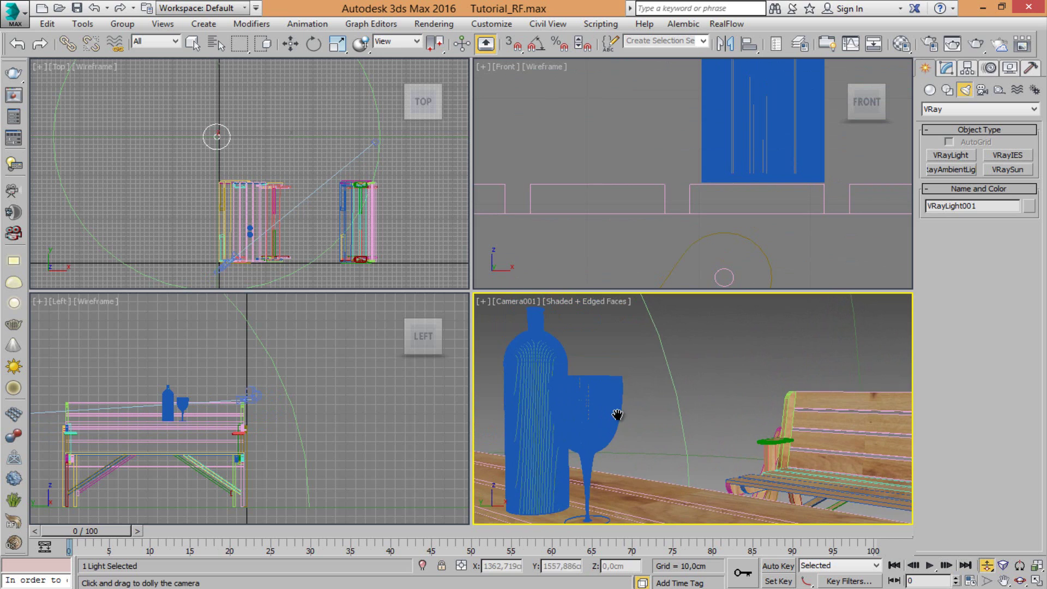
pyautogui.moveTo(613, 421); pyautogui.dragTo(643, 355, button='middle')
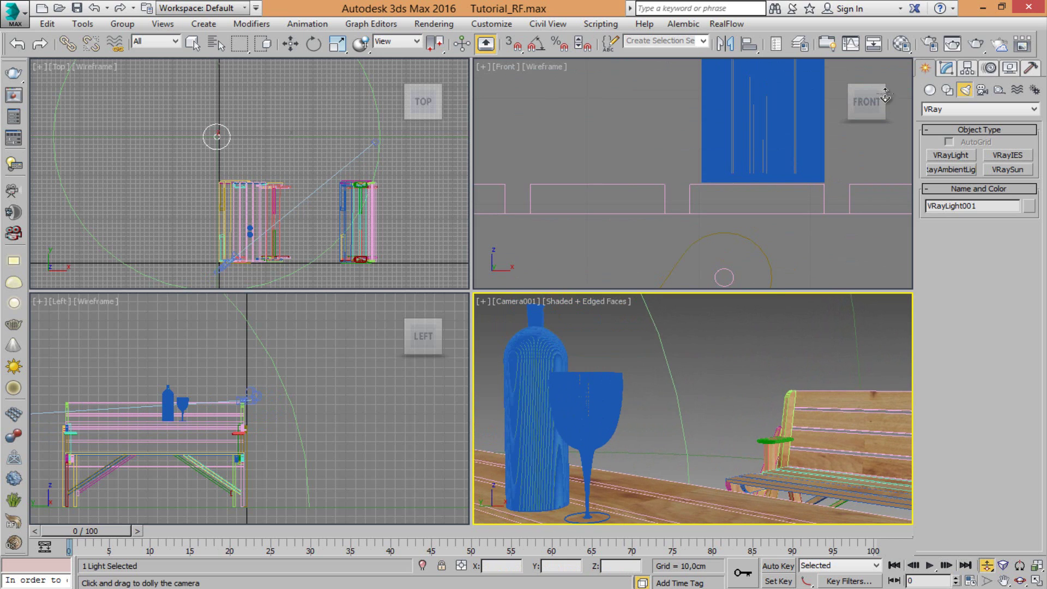
pyautogui.click(934, 51)
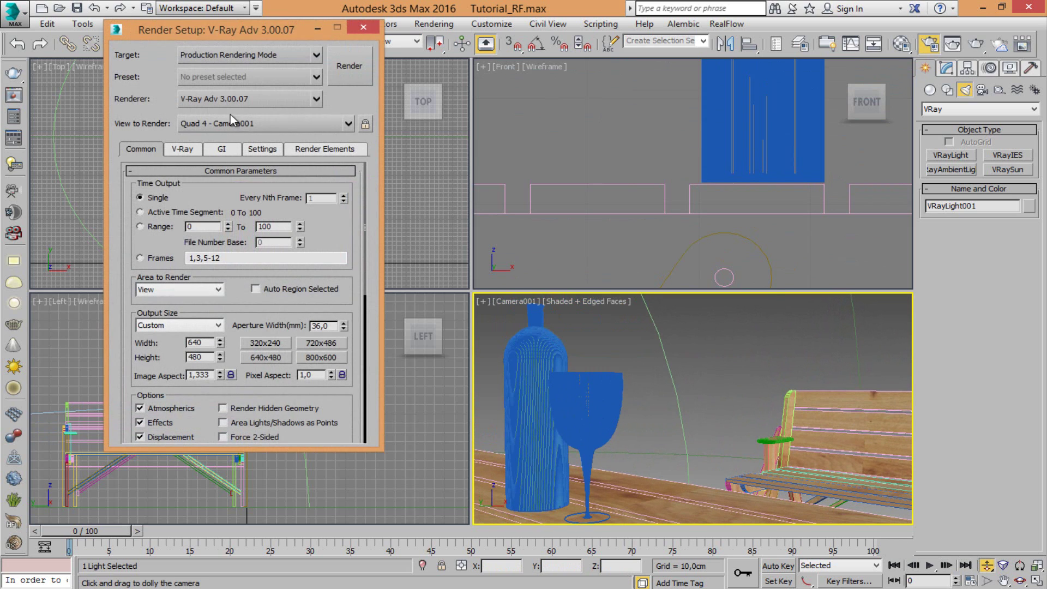
# - Enable V-Ray GI with Light cache as the secondary engine and switch on Caustics
pyautogui.click(184, 150)
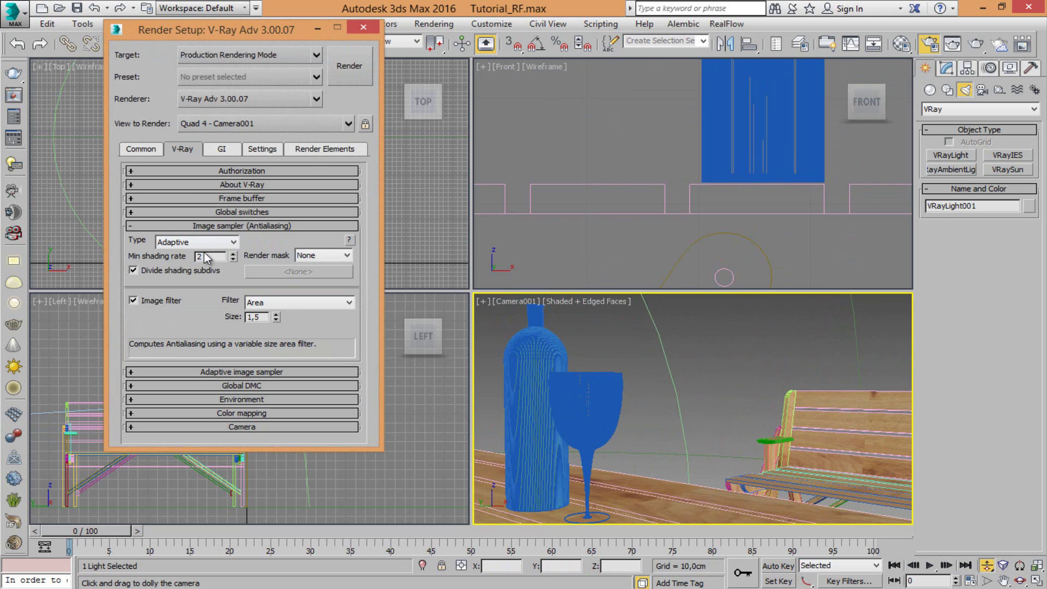
pyautogui.click(220, 151)
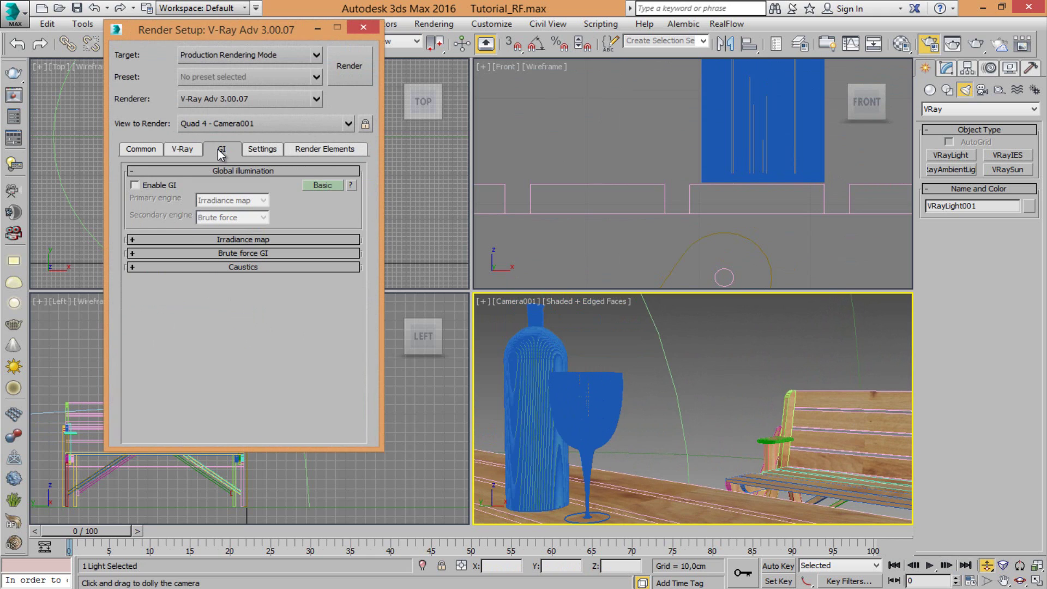
pyautogui.click(141, 186)
pyautogui.click(240, 217)
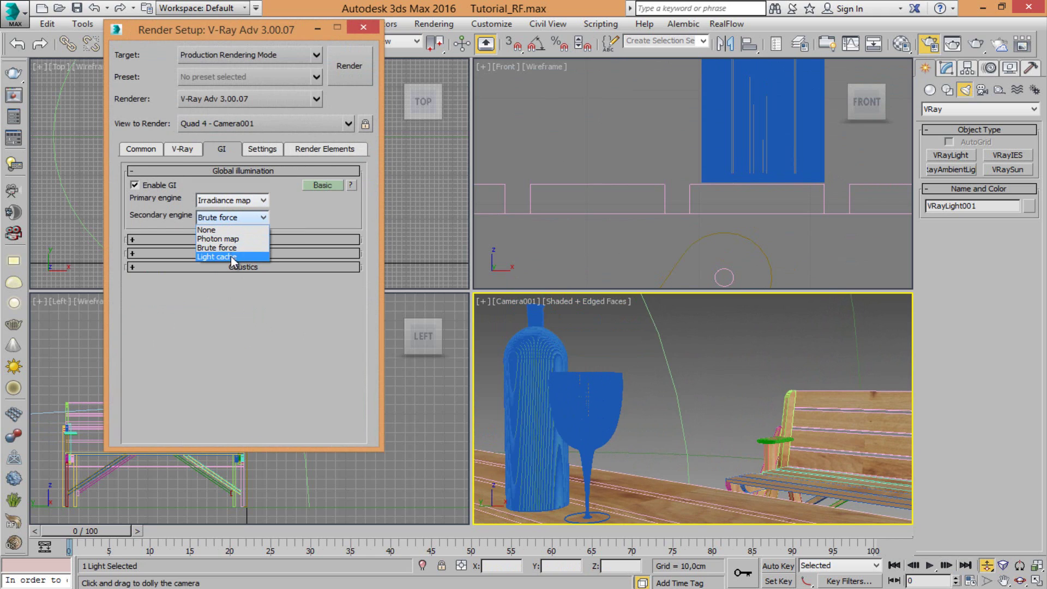
pyautogui.click(230, 257)
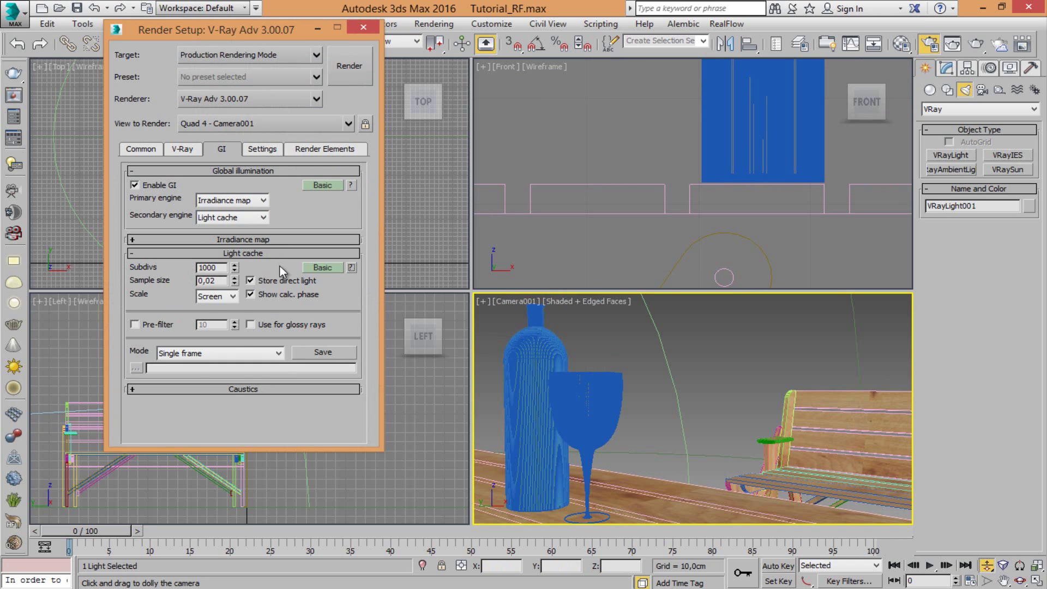
pyautogui.click(223, 388)
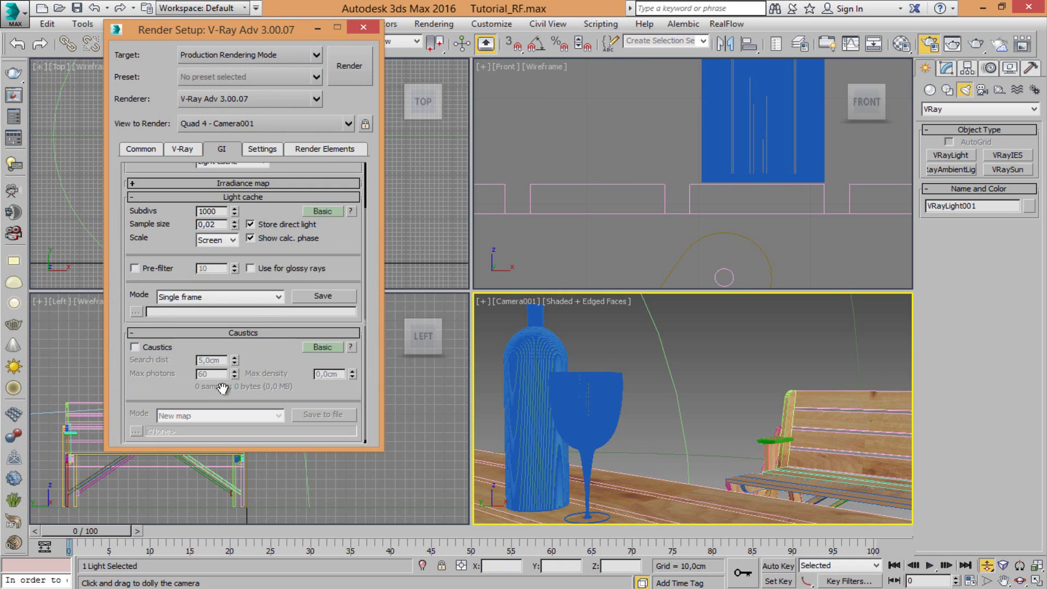
pyautogui.click(144, 349)
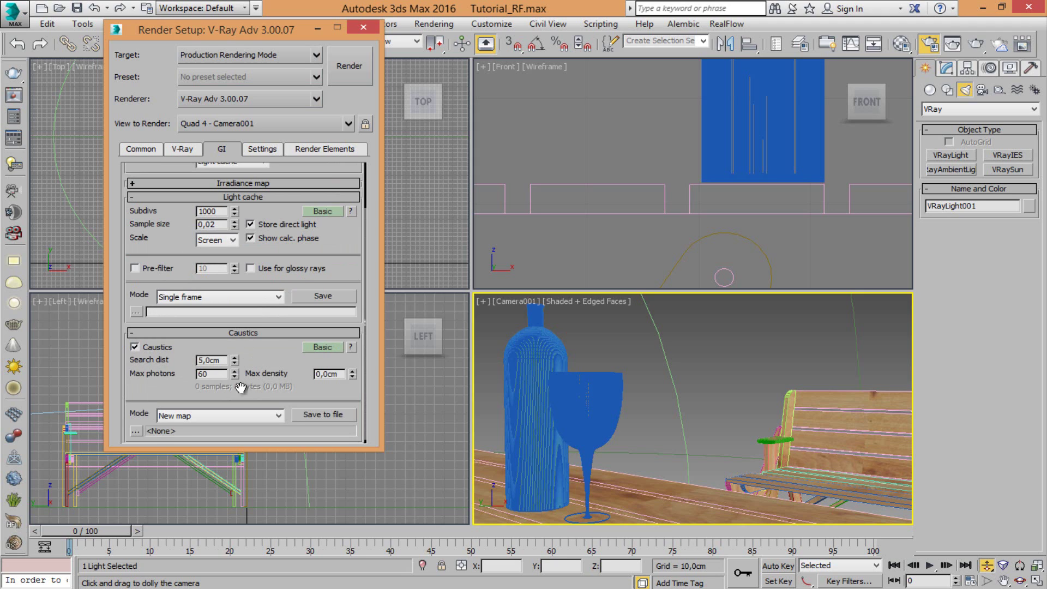
pyautogui.moveTo(245, 30); pyautogui.dragTo(141, 166)
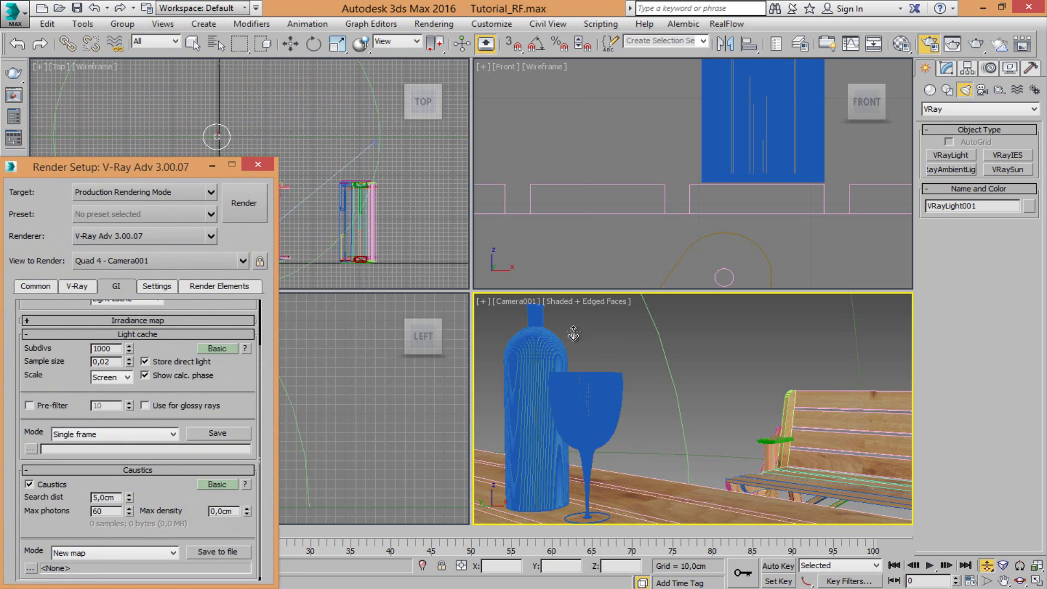
# - Render the Camera001 view and review the 640×480 result in the V-Ray frame buffer
pyautogui.click(977, 45)
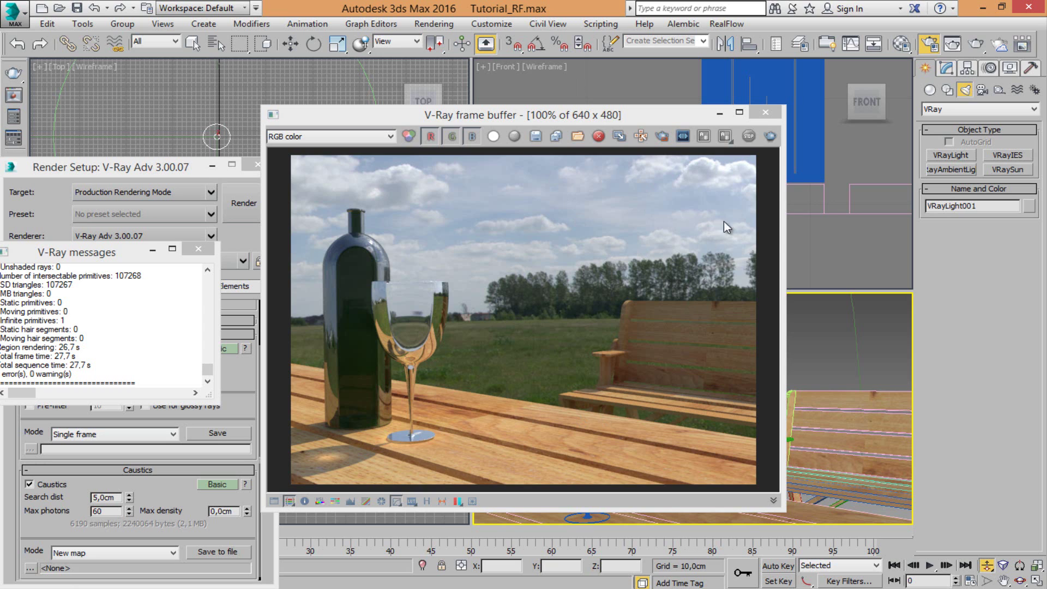
pyautogui.moveTo(613, 117); pyautogui.dragTo(549, 99)
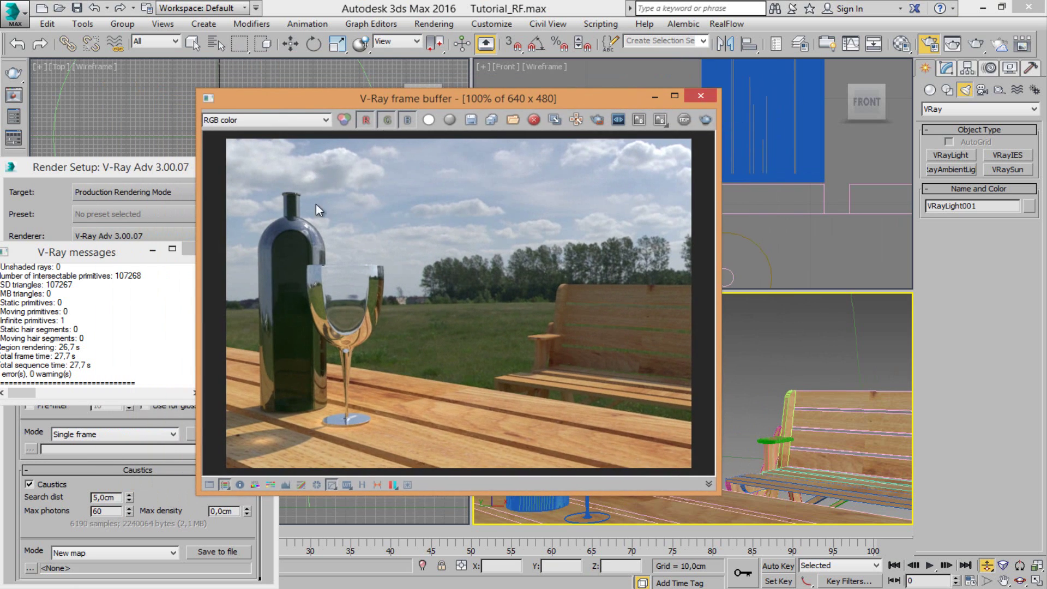
# - Set the Bottle material's refraction colour to grey 151 and render the scene again
pyautogui.click(701, 96)
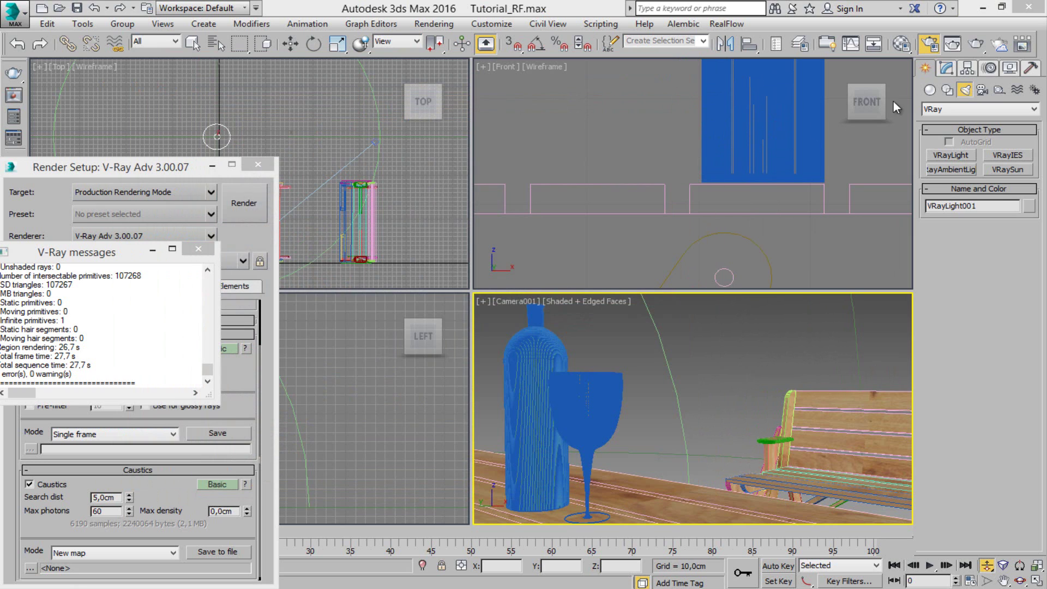
pyautogui.click(902, 44)
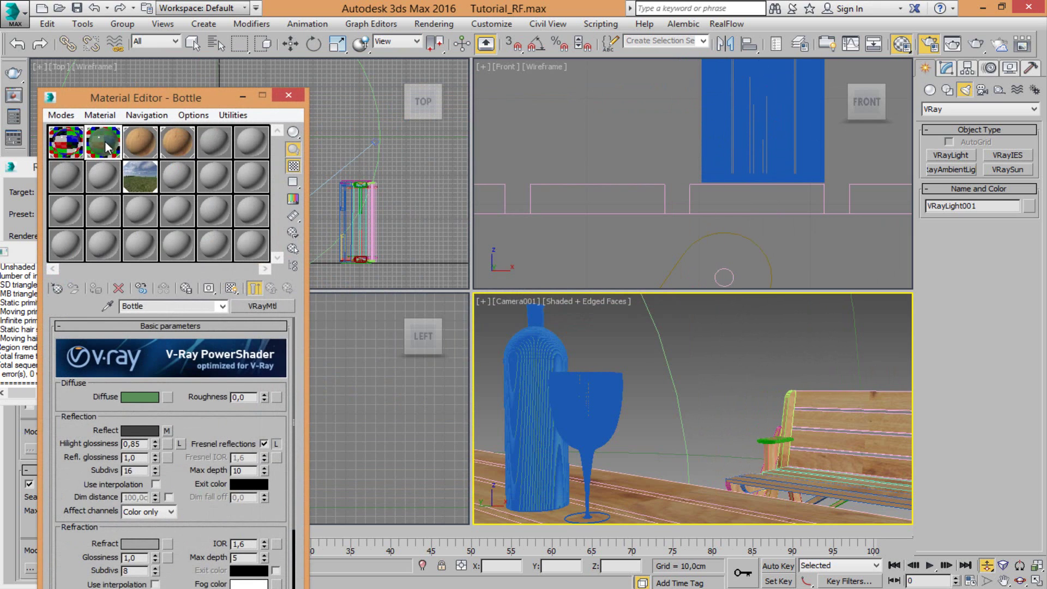
pyautogui.scroll(-3, 174, 476)
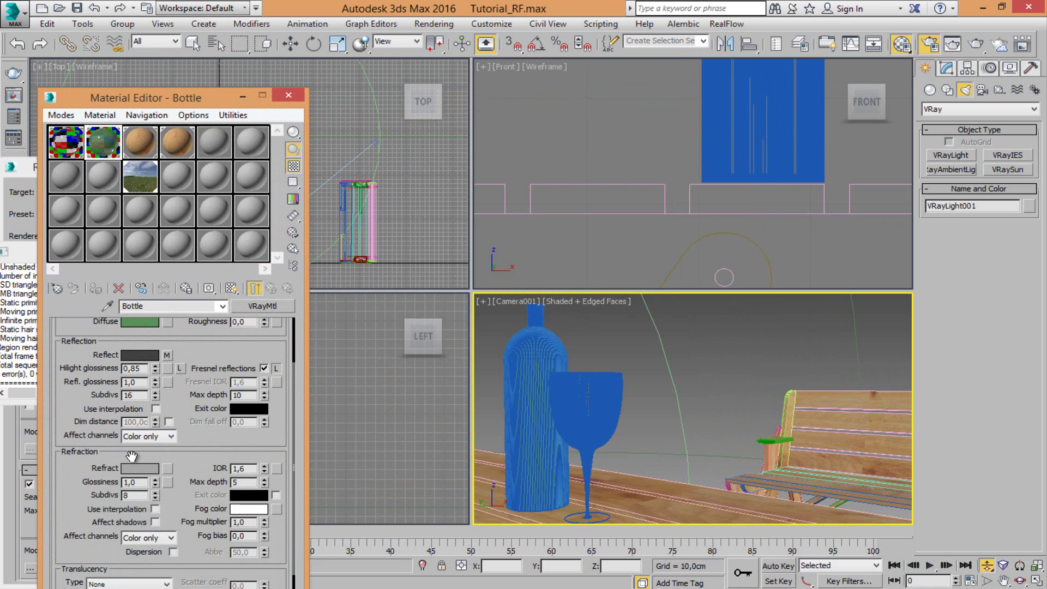
pyautogui.click(136, 469)
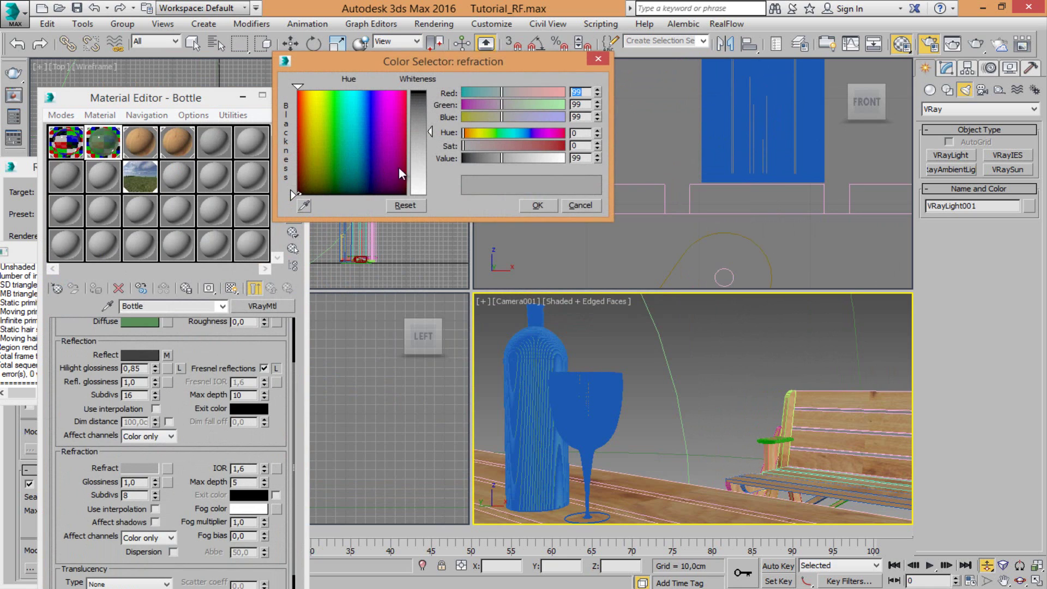
pyautogui.click(427, 153)
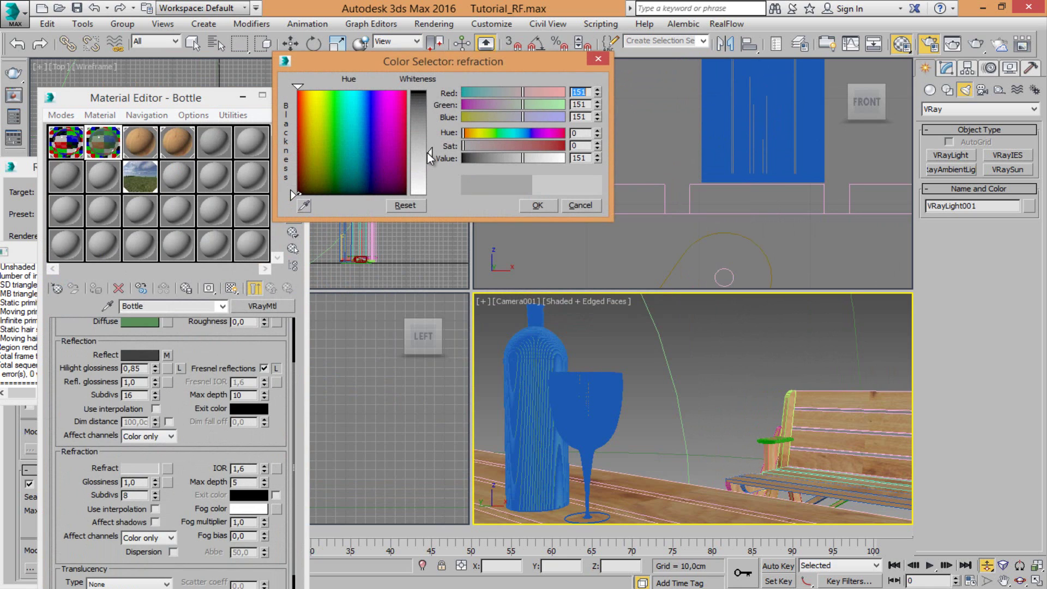
pyautogui.click(538, 206)
pyautogui.click(979, 44)
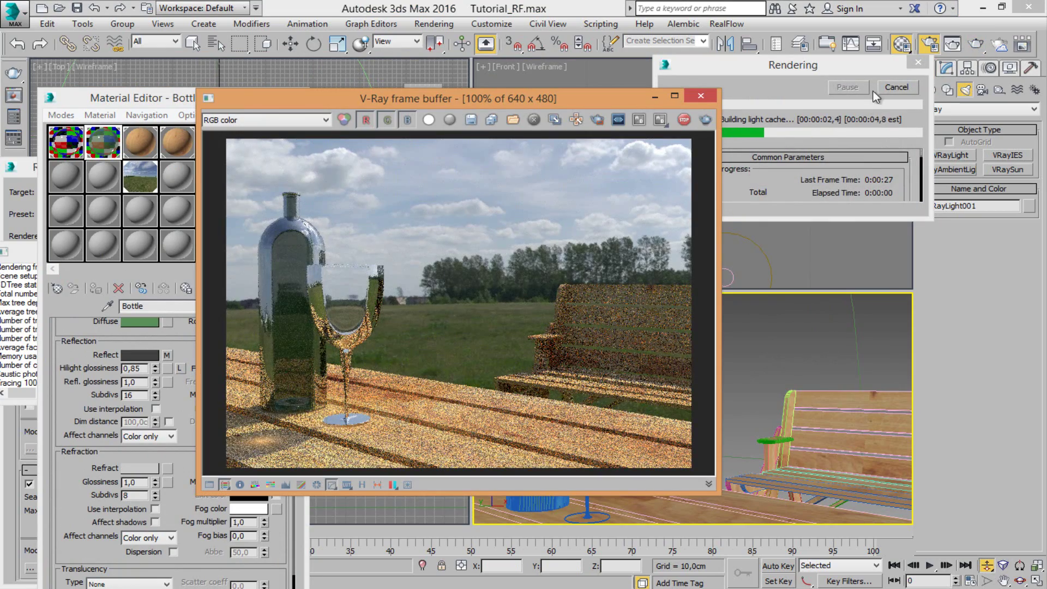
# - Cancel the running render, leaving a noisy partial image of the clearer bottle
pyautogui.click(893, 88)
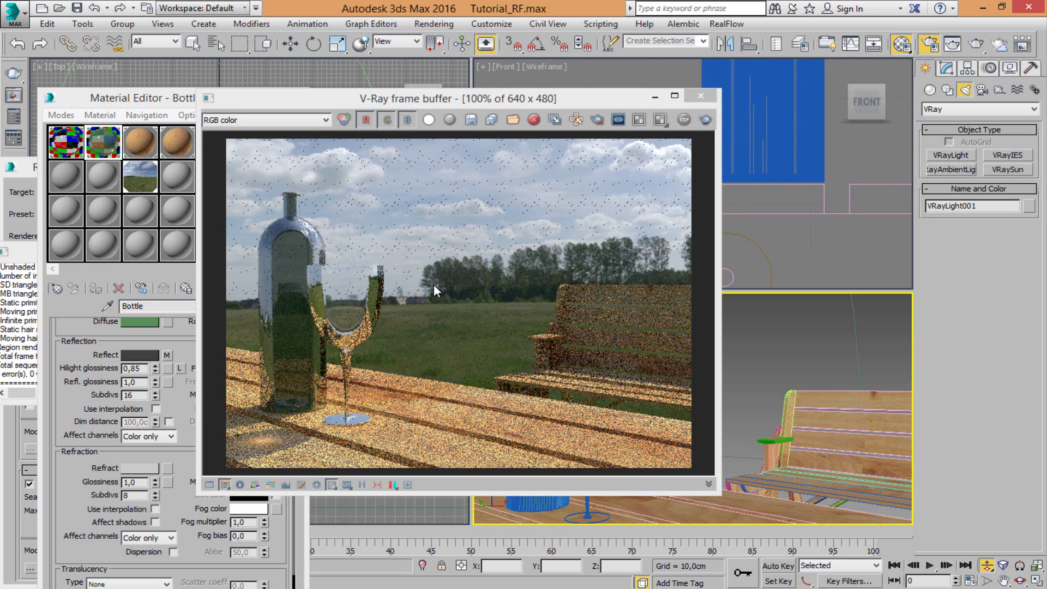